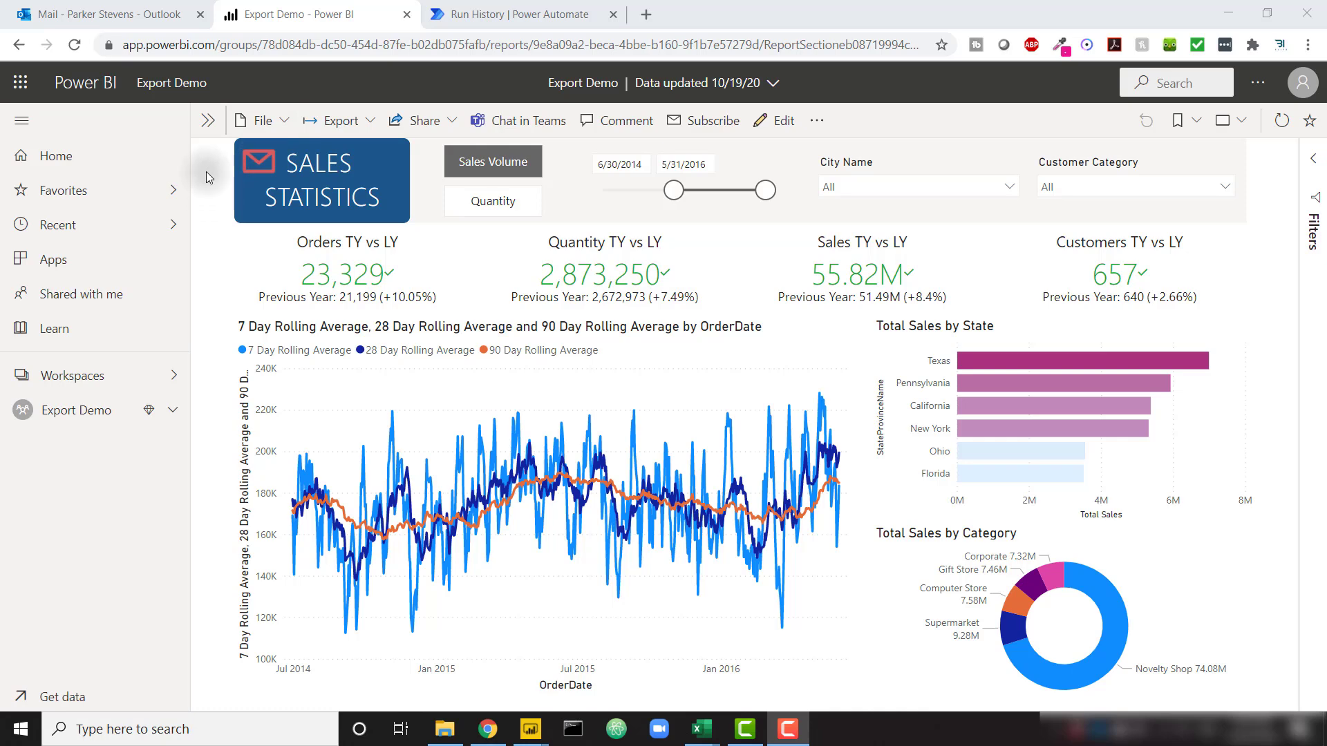
# Switch to the Outlook mailbox showing the 'Your Power BI Export Awaits!' email
pyautogui.click(152, 14)
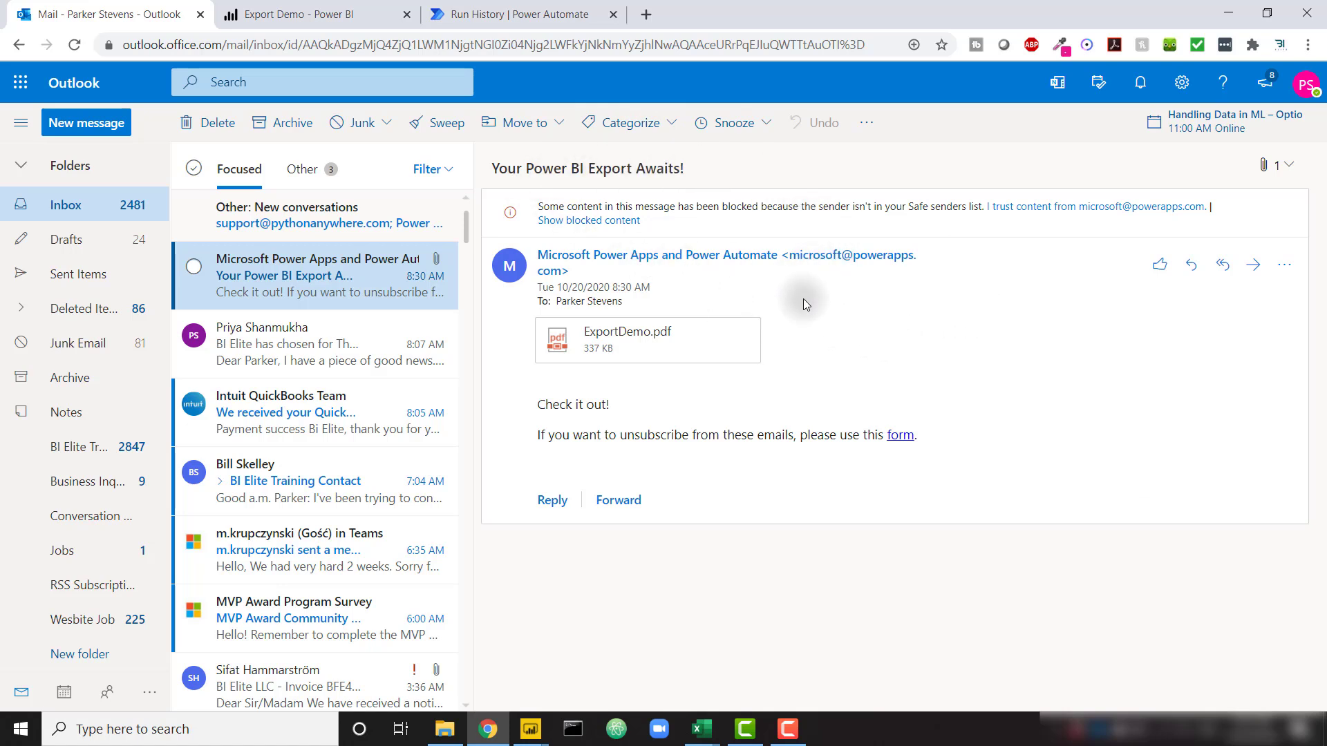
# Preview the ExportDemo.pdf attachment's pages, then return to the Export Demo report in Power BI
pyautogui.moveTo(645, 335)
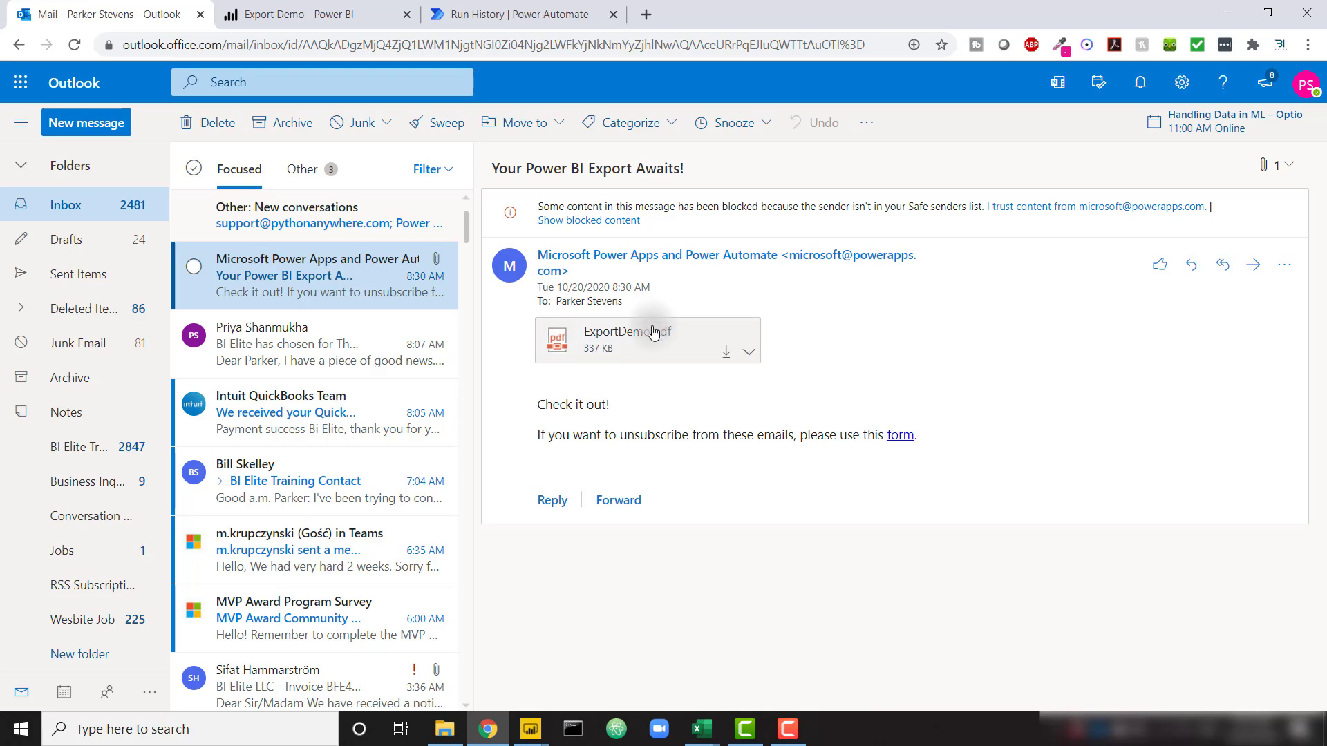
pyautogui.click(665, 335)
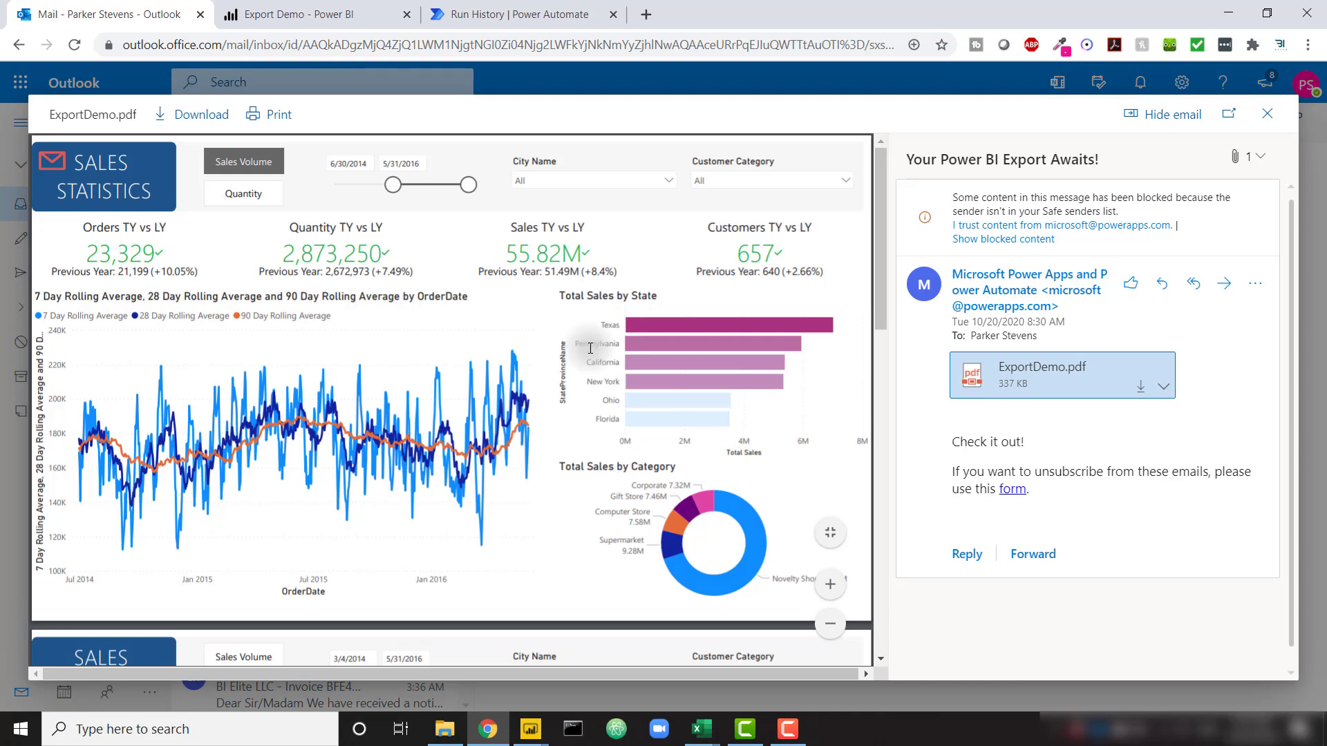
pyautogui.scroll(-15, 443, 397)
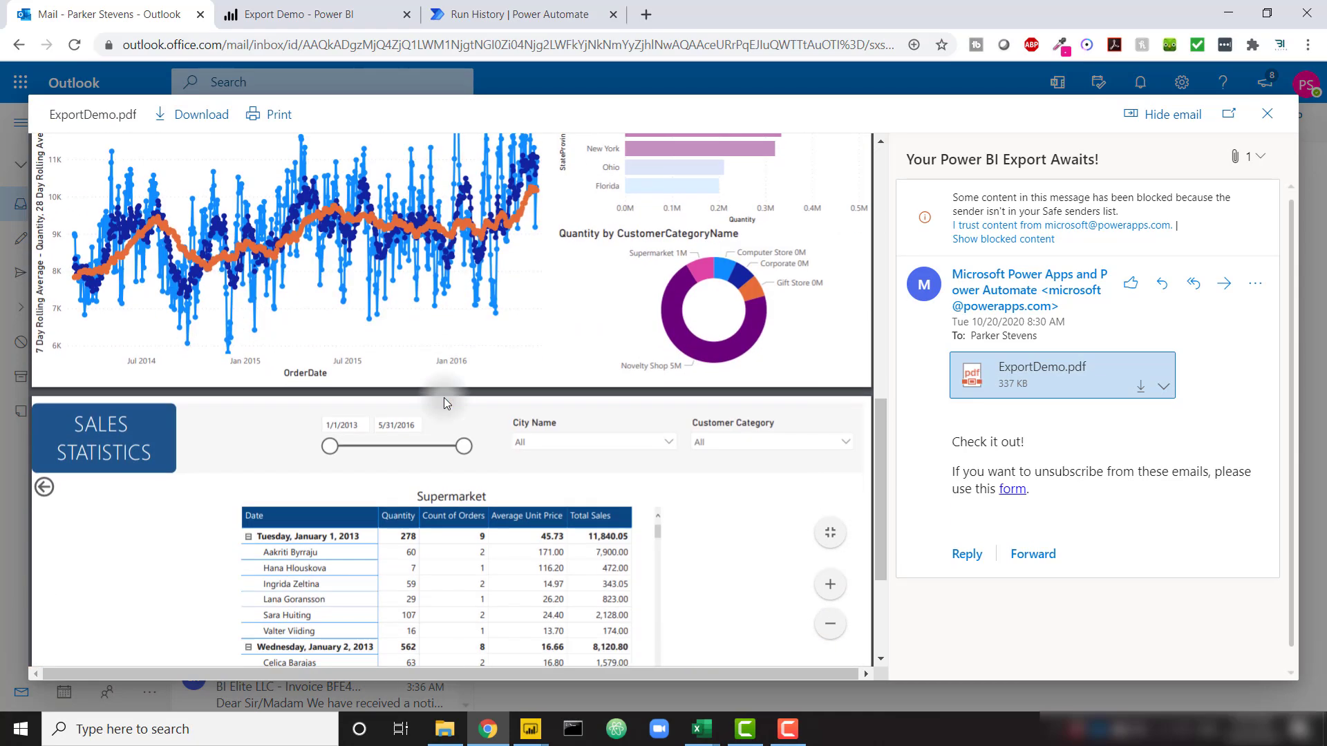
pyautogui.scroll(10, 444, 396)
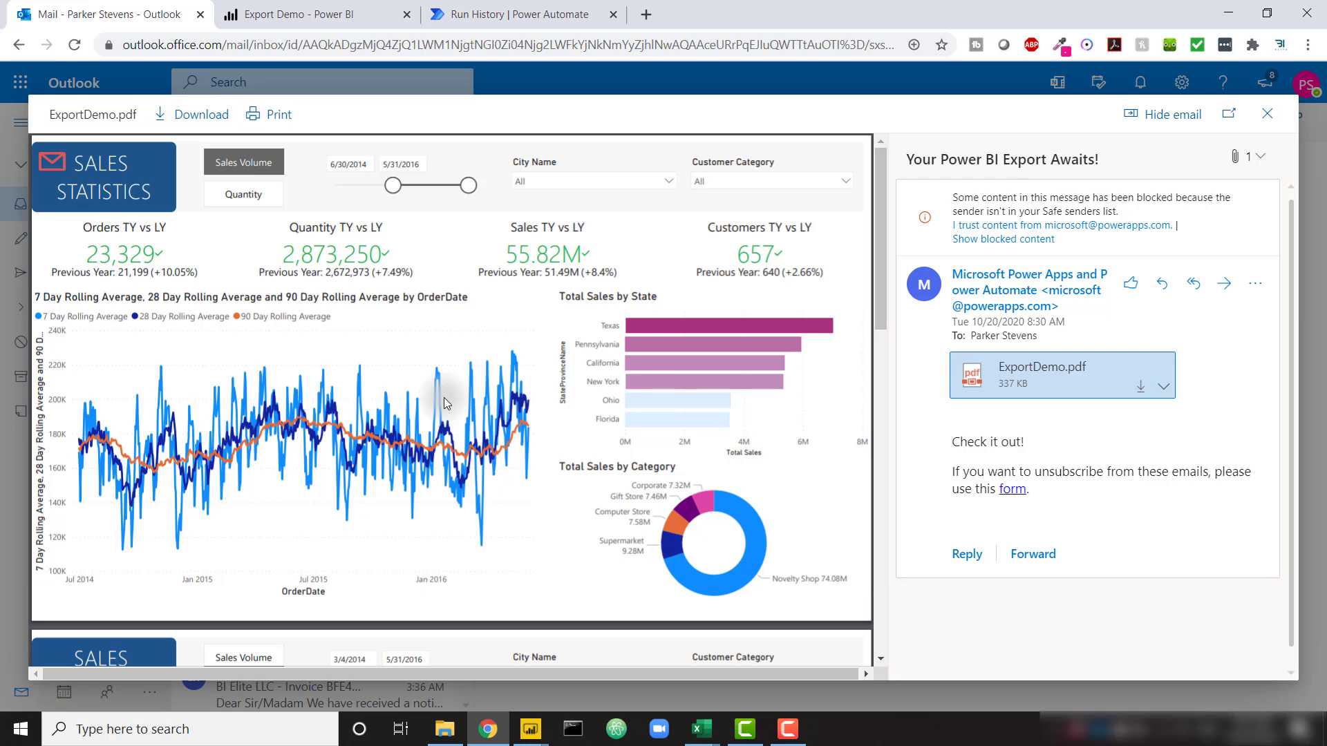
pyautogui.scroll(-5, 443, 396)
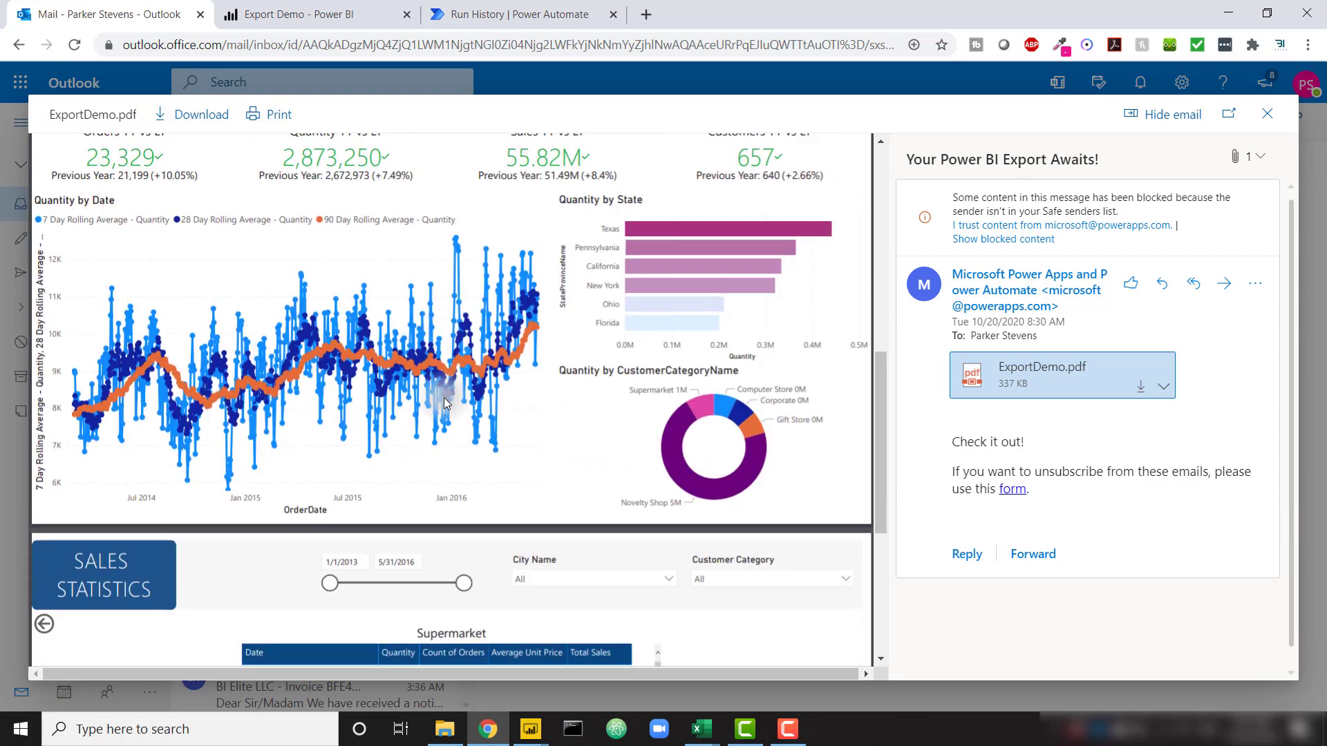
pyautogui.scroll(5, 444, 396)
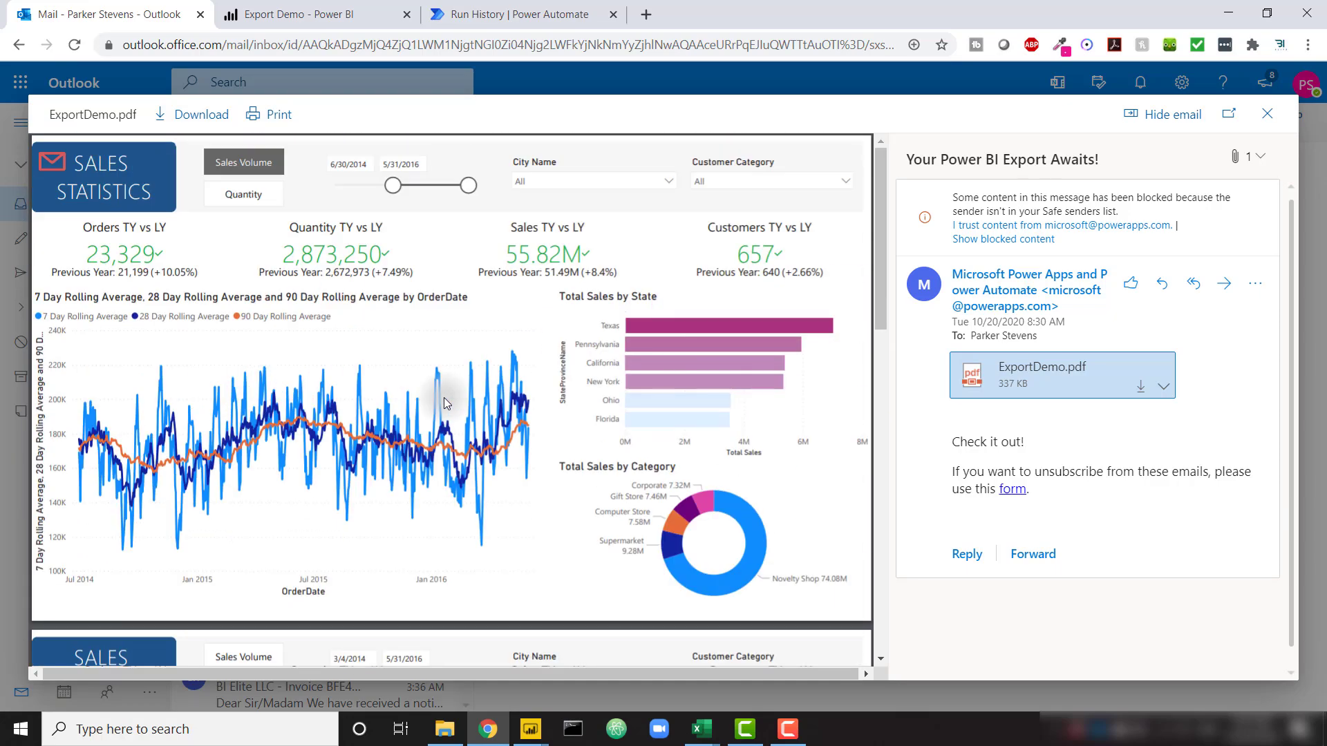
pyautogui.hotkey('ctrl', 'Tab')
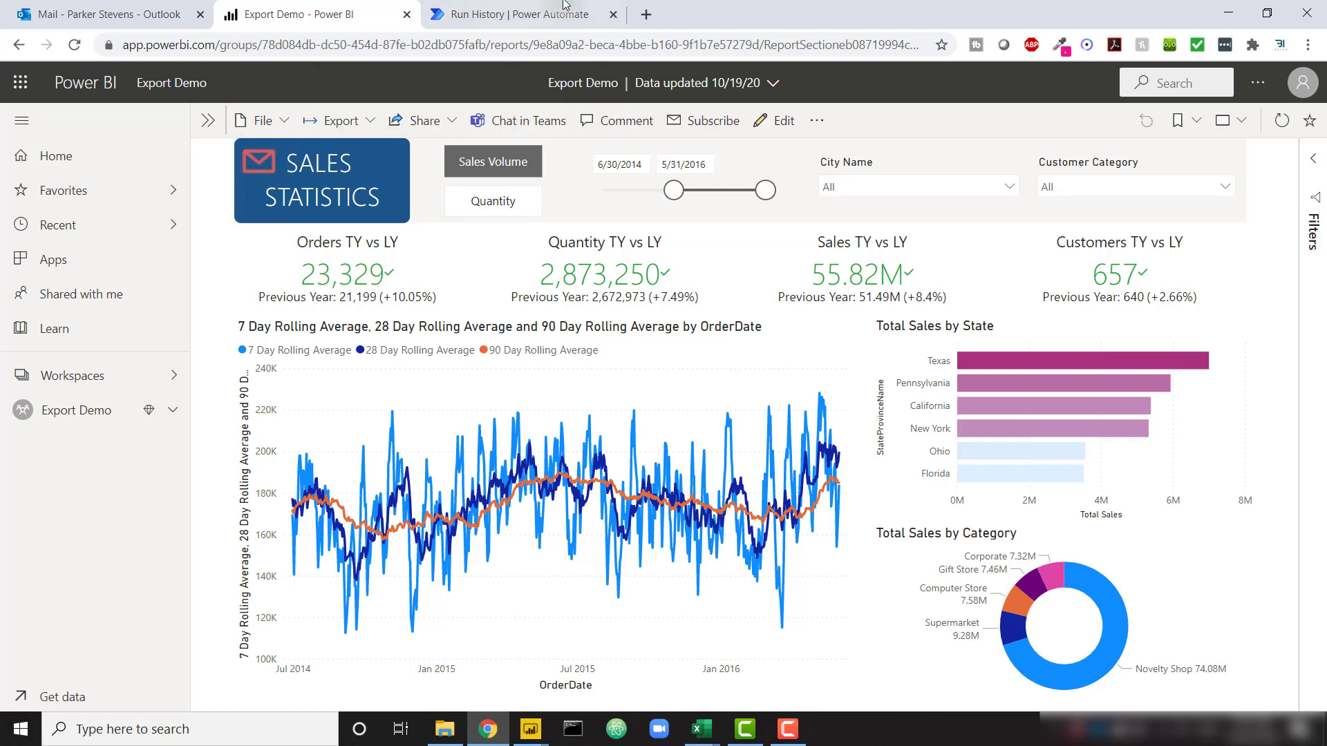
# Check the existing flow's Run History in Power Automate, then reach the flow-creation page
pyautogui.click(518, 14)
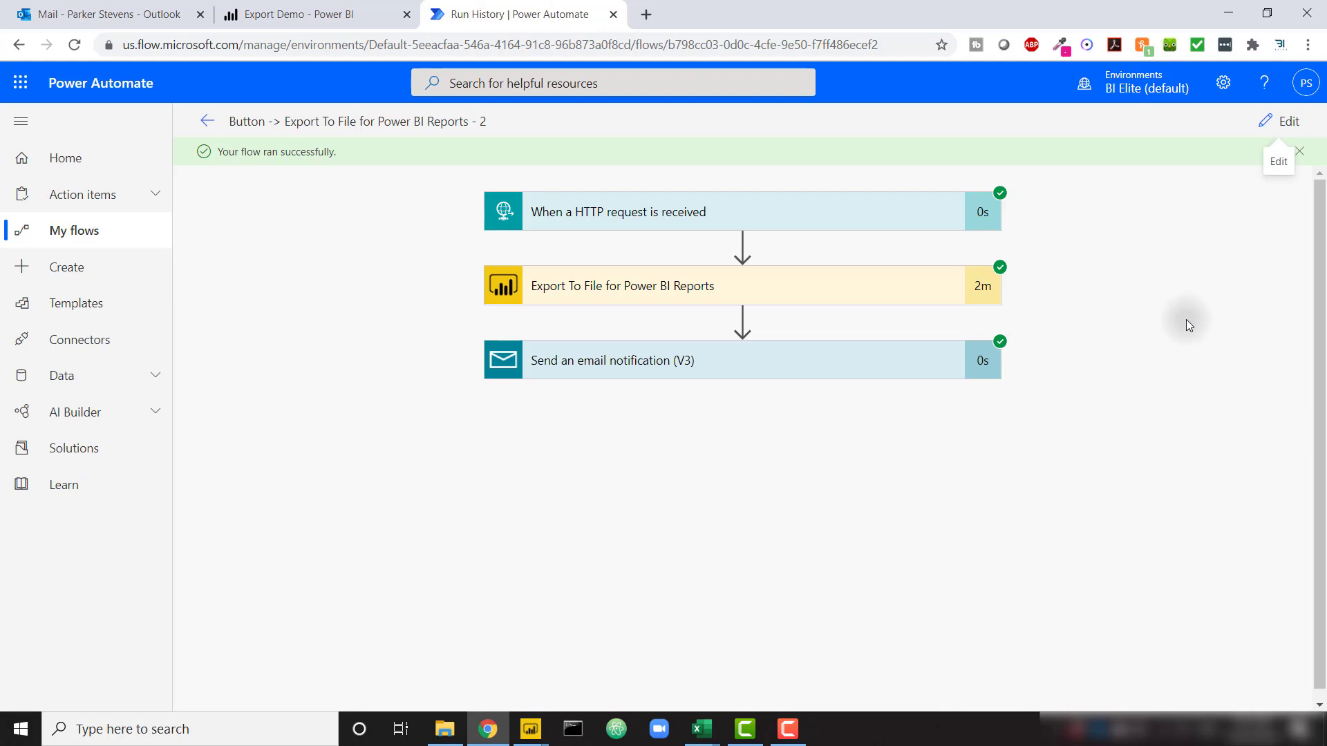
pyautogui.click(658, 228)
# Create a blank automated flow that starts with the 'Manually trigger a flow' trigger
pyautogui.click(74, 271)
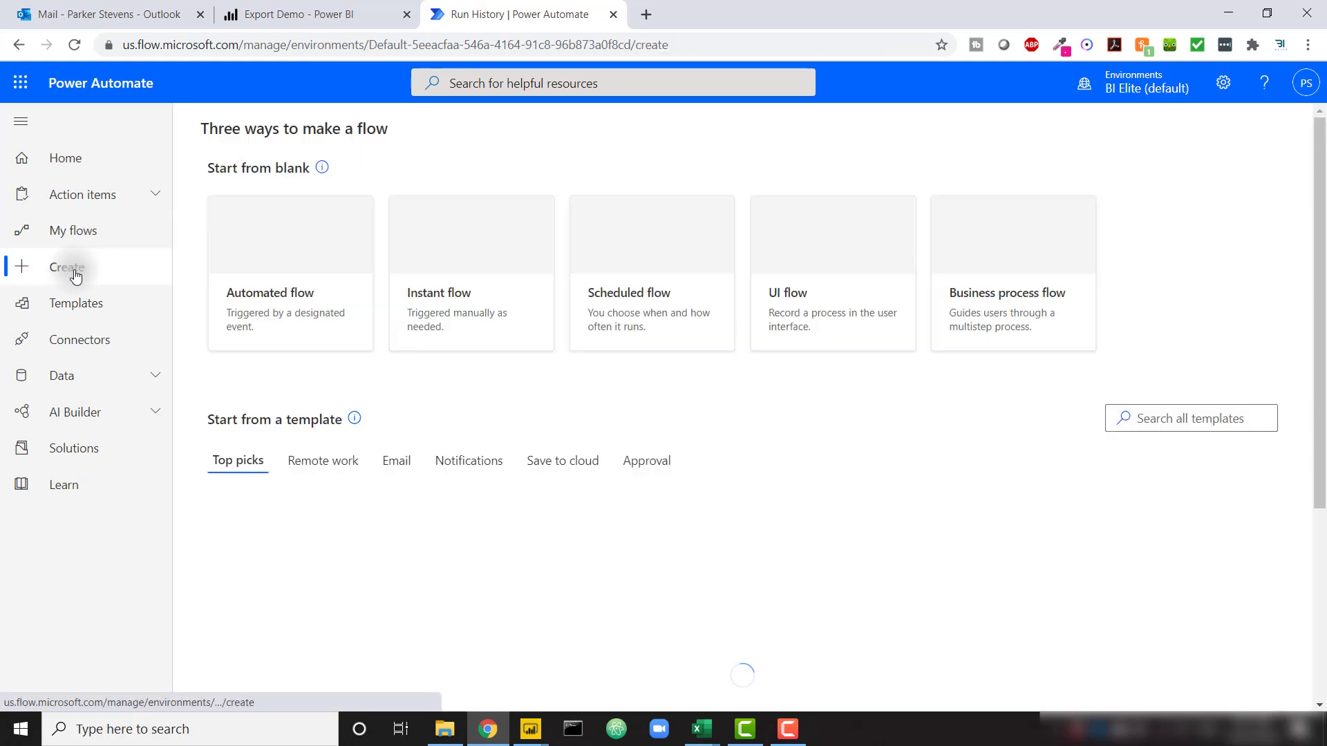
pyautogui.click(234, 251)
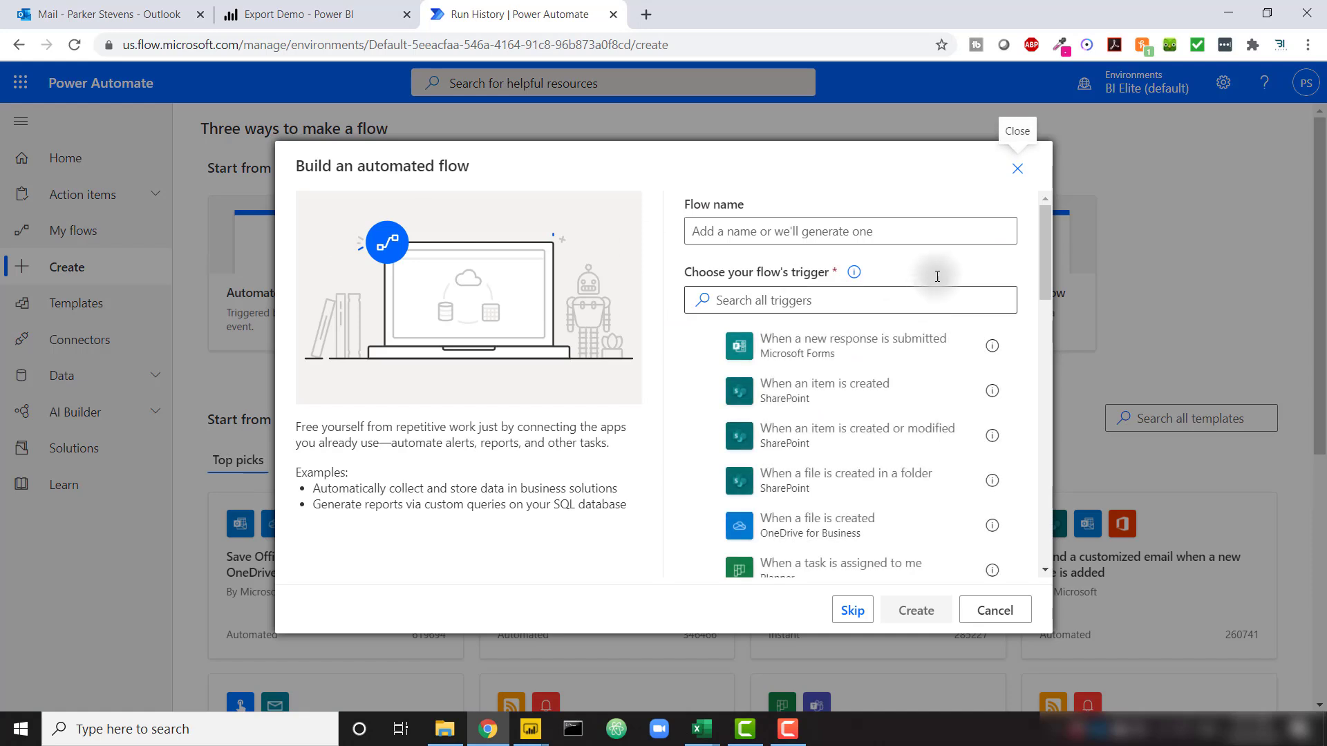
pyautogui.click(852, 610)
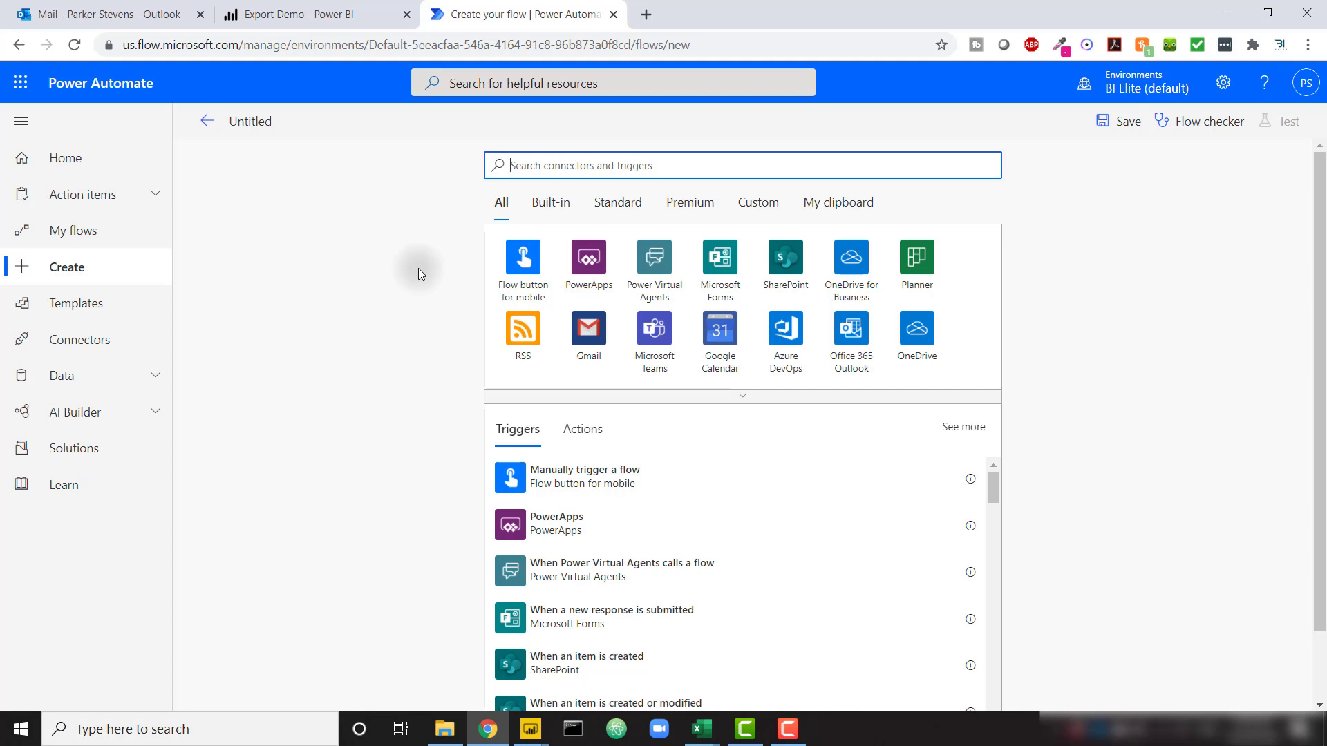
pyautogui.write('button')
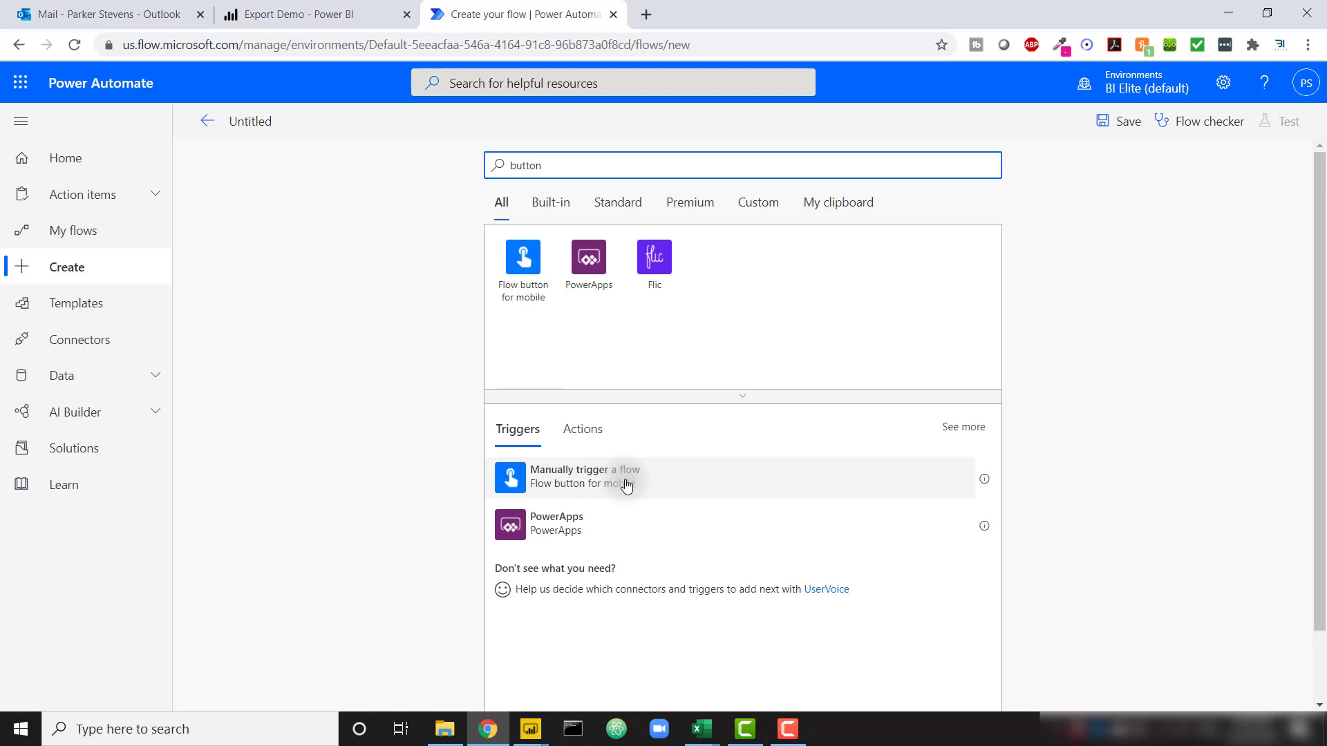
pyautogui.click(627, 484)
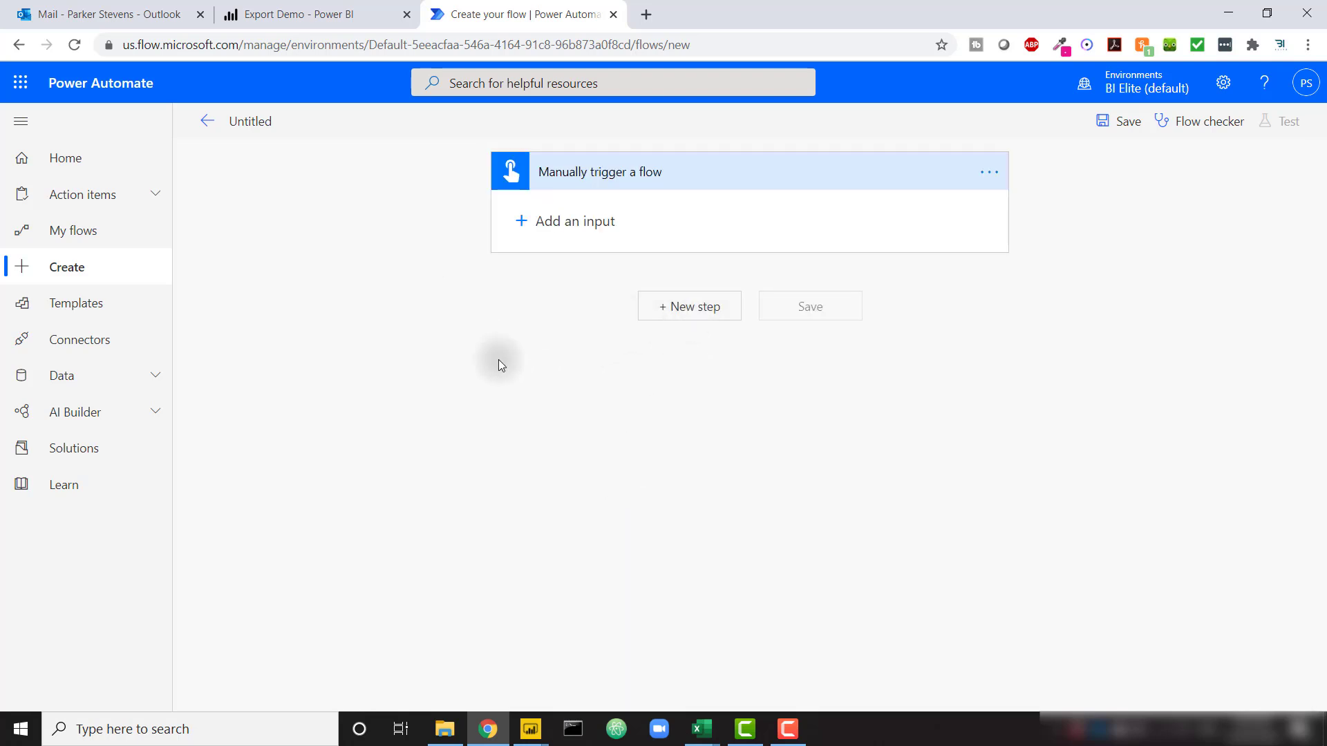
# Search 'power bi' and add the Export To File for Power BI Reports action after the trigger
pyautogui.click(683, 302)
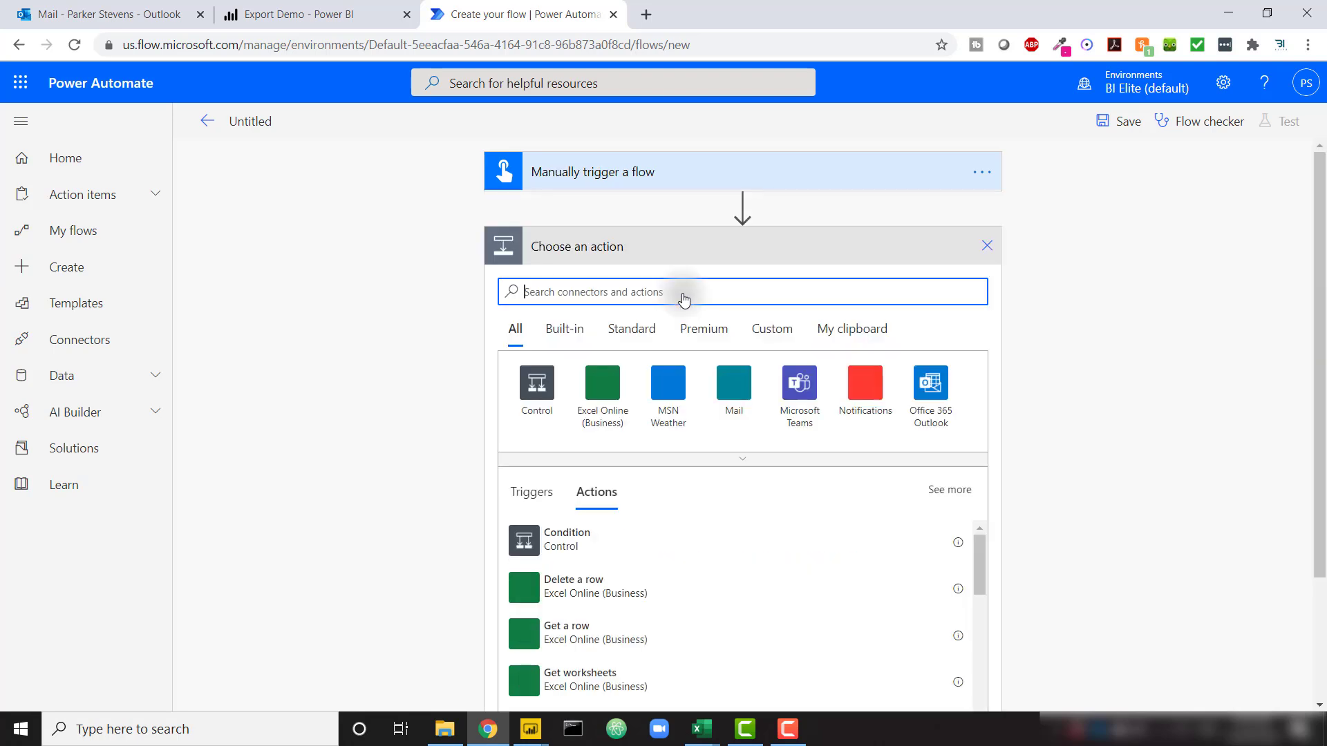
pyautogui.write('power bi')
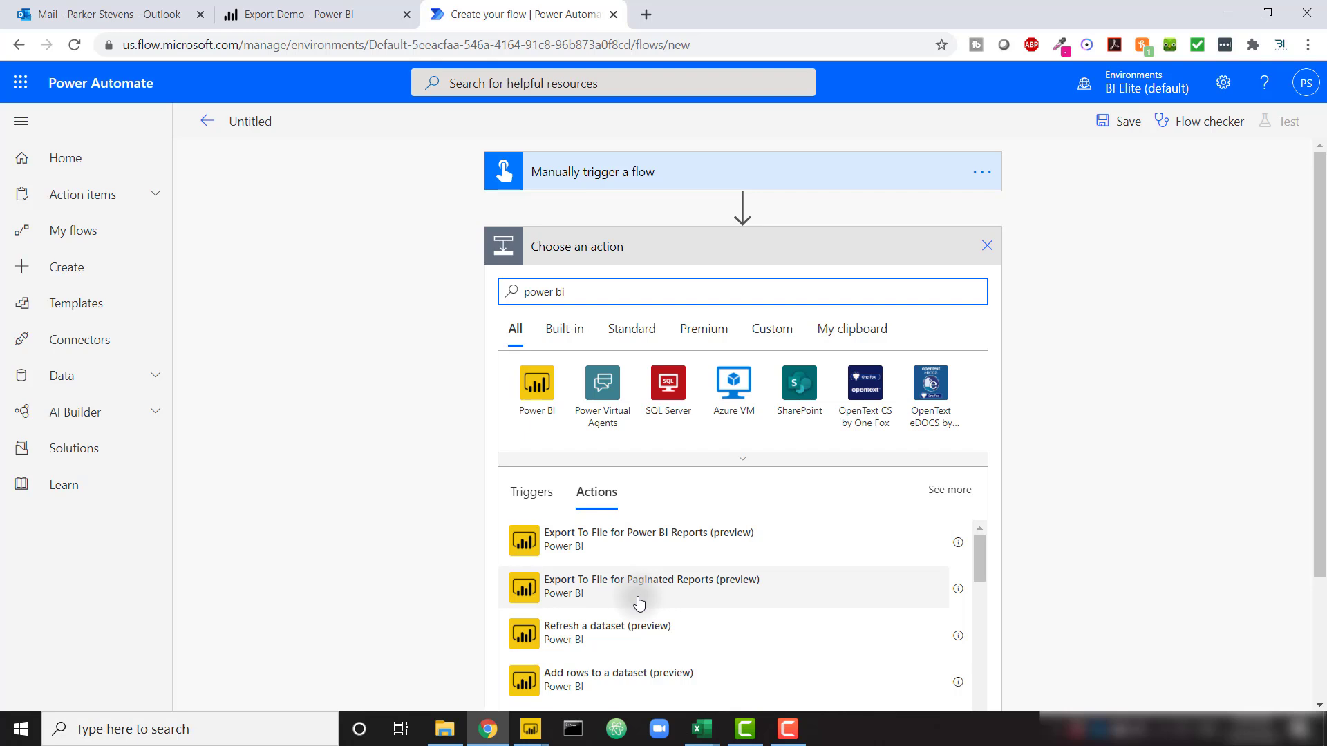
pyautogui.click(697, 553)
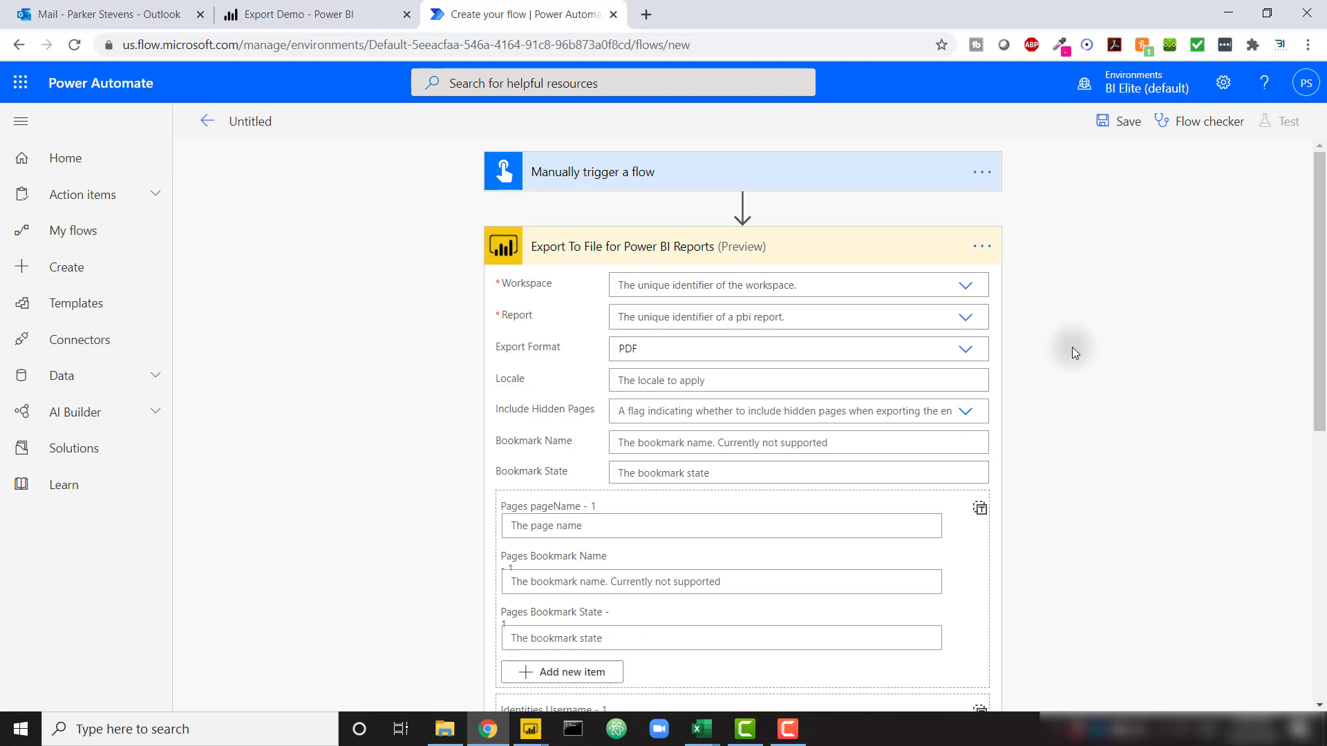
# Set Workspace and Report to Export Demo and change Export Format from PDF to PPTX
pyautogui.click(765, 285)
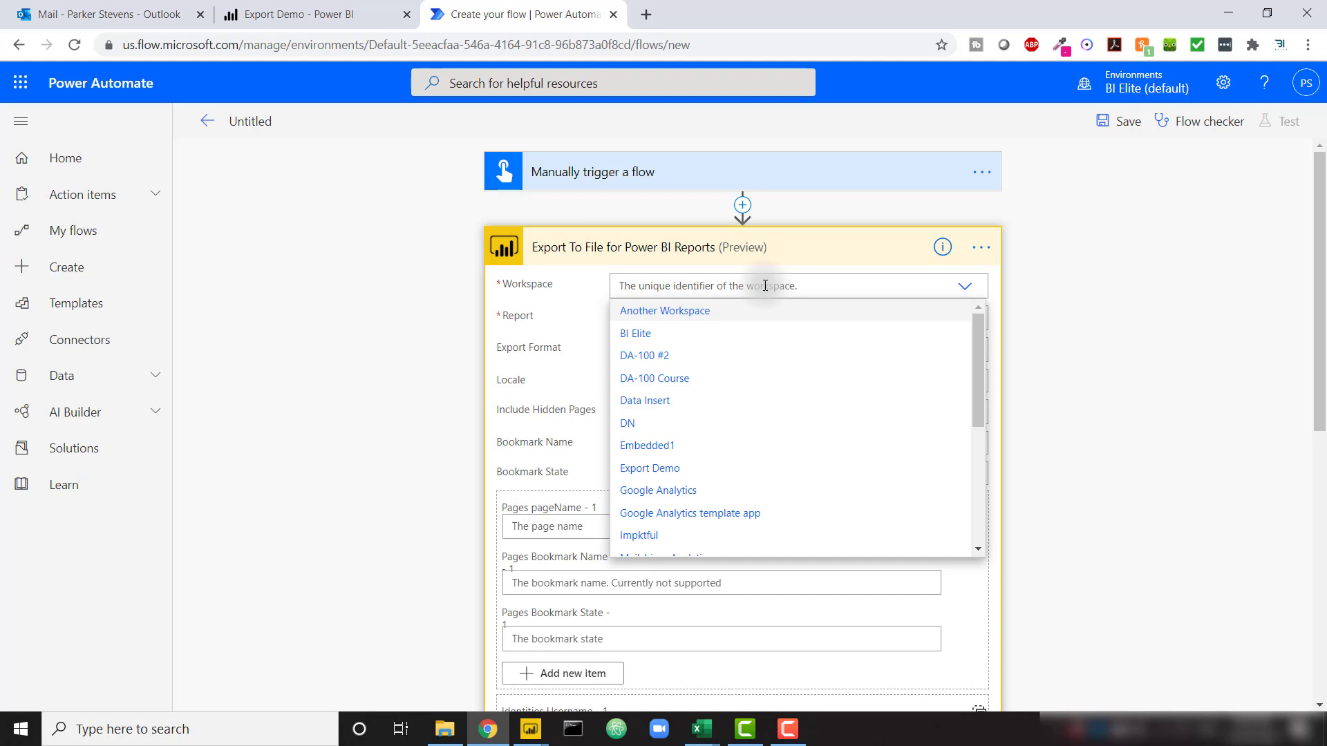
pyautogui.click(697, 474)
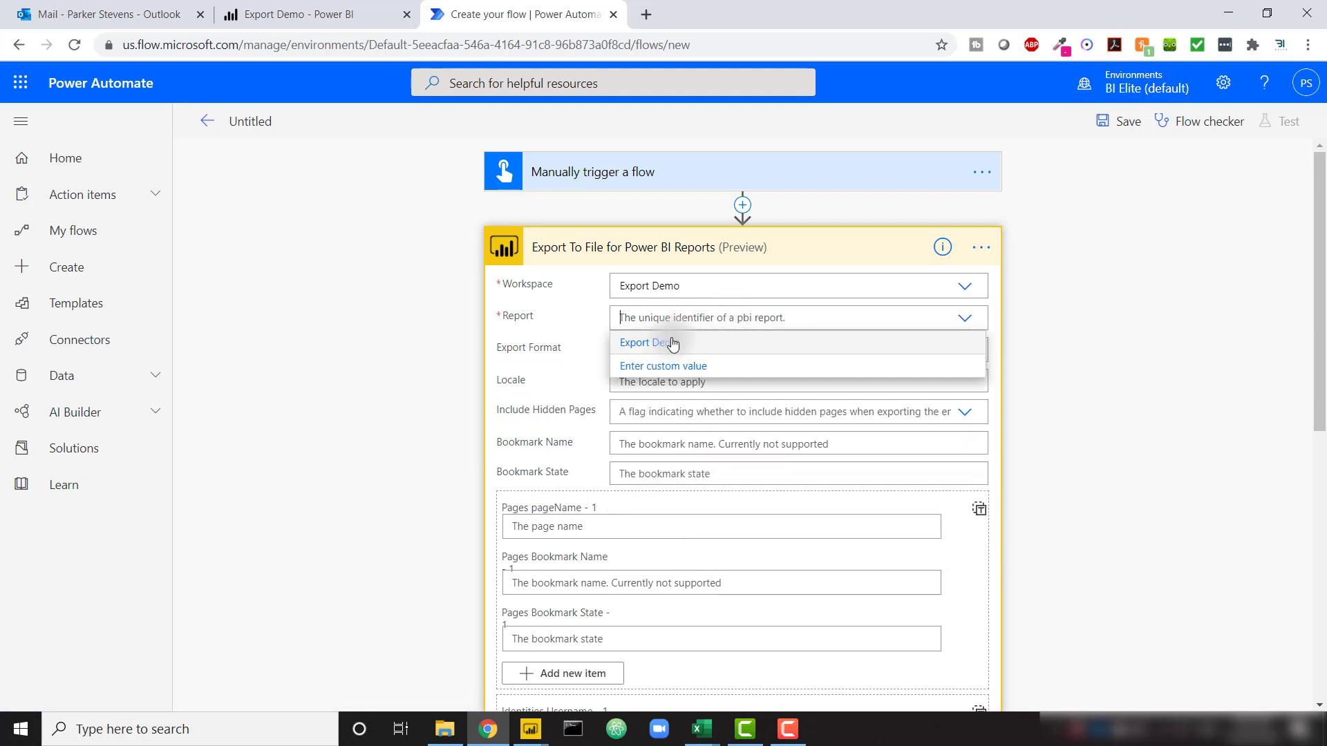
pyautogui.click(671, 345)
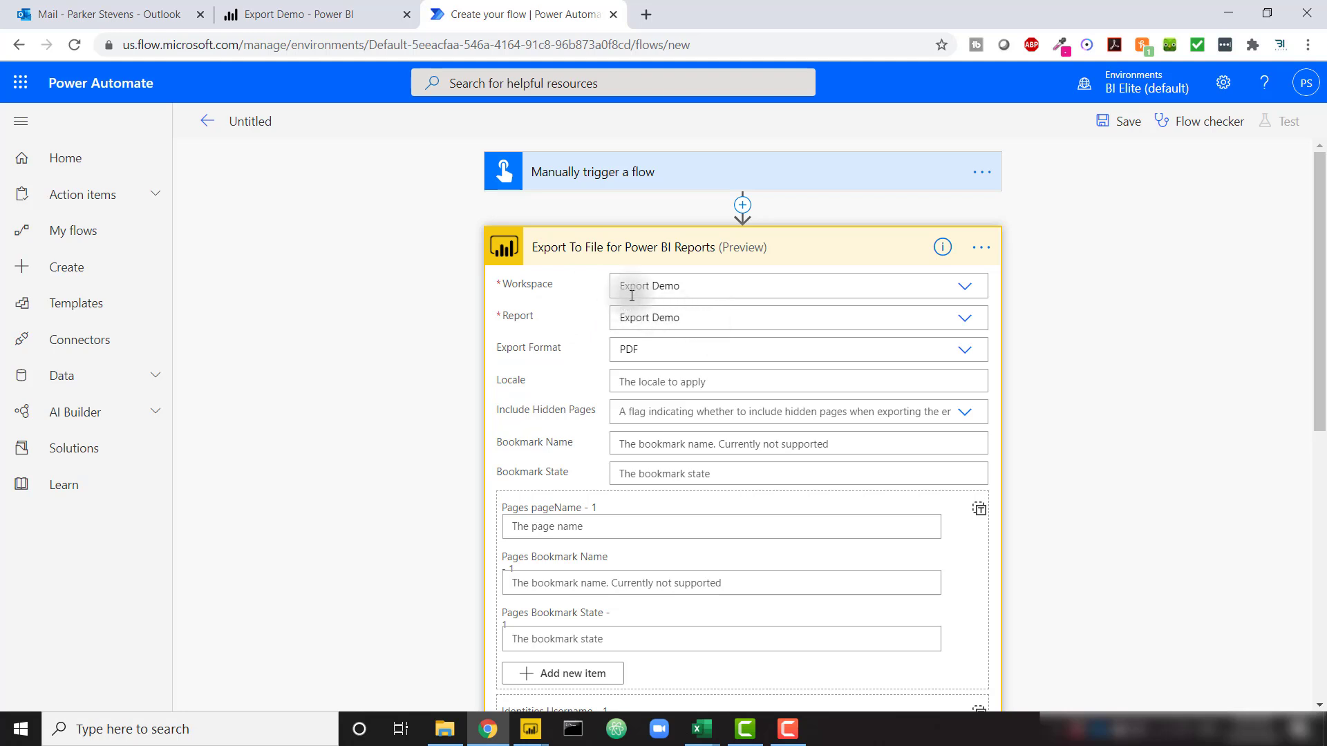
pyautogui.click(963, 352)
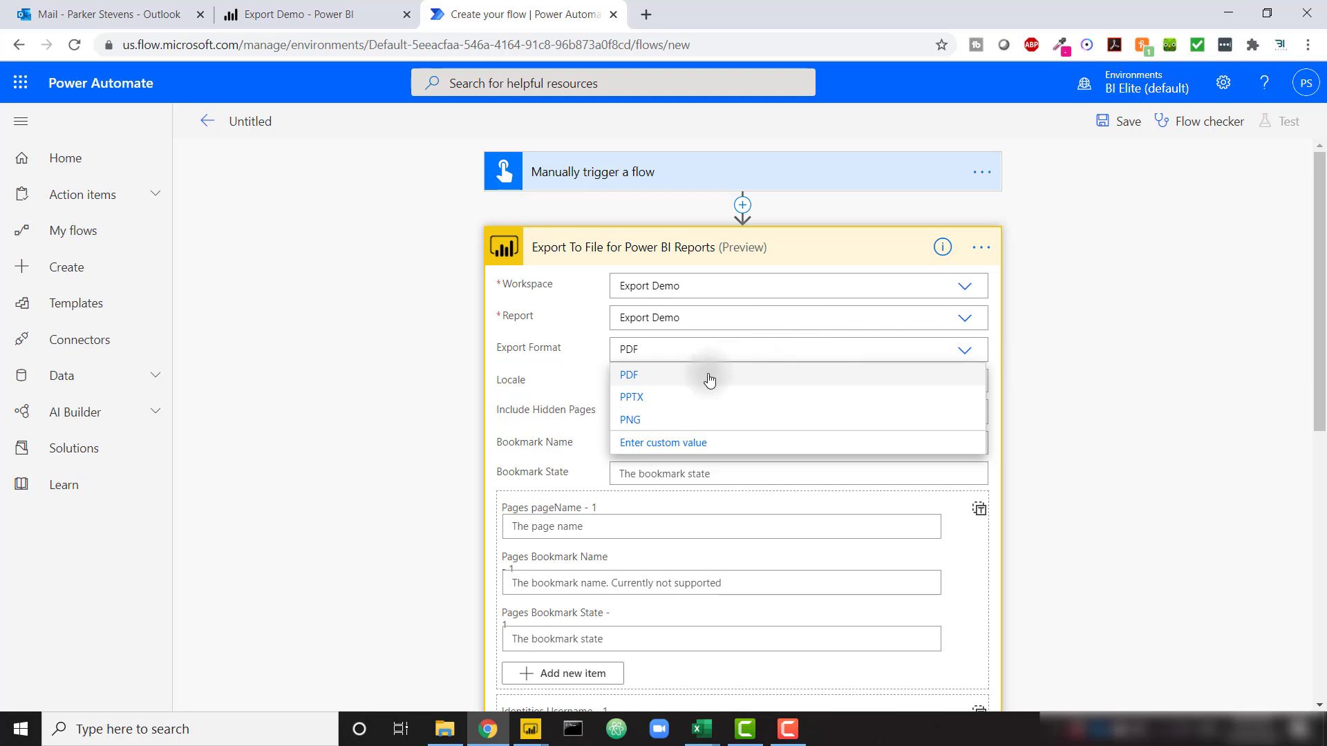
pyautogui.click(668, 405)
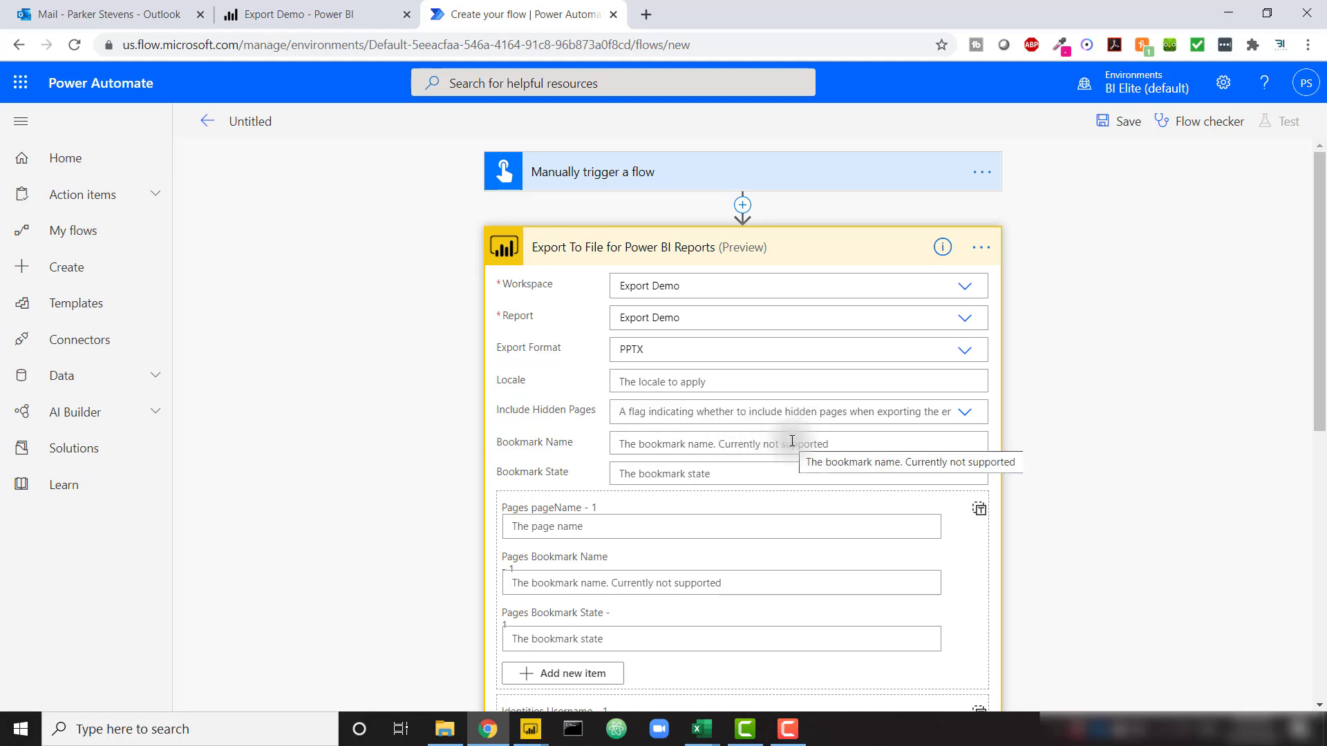
pyautogui.scroll(-2, 792, 441)
pyautogui.scroll(-2, 792, 441)
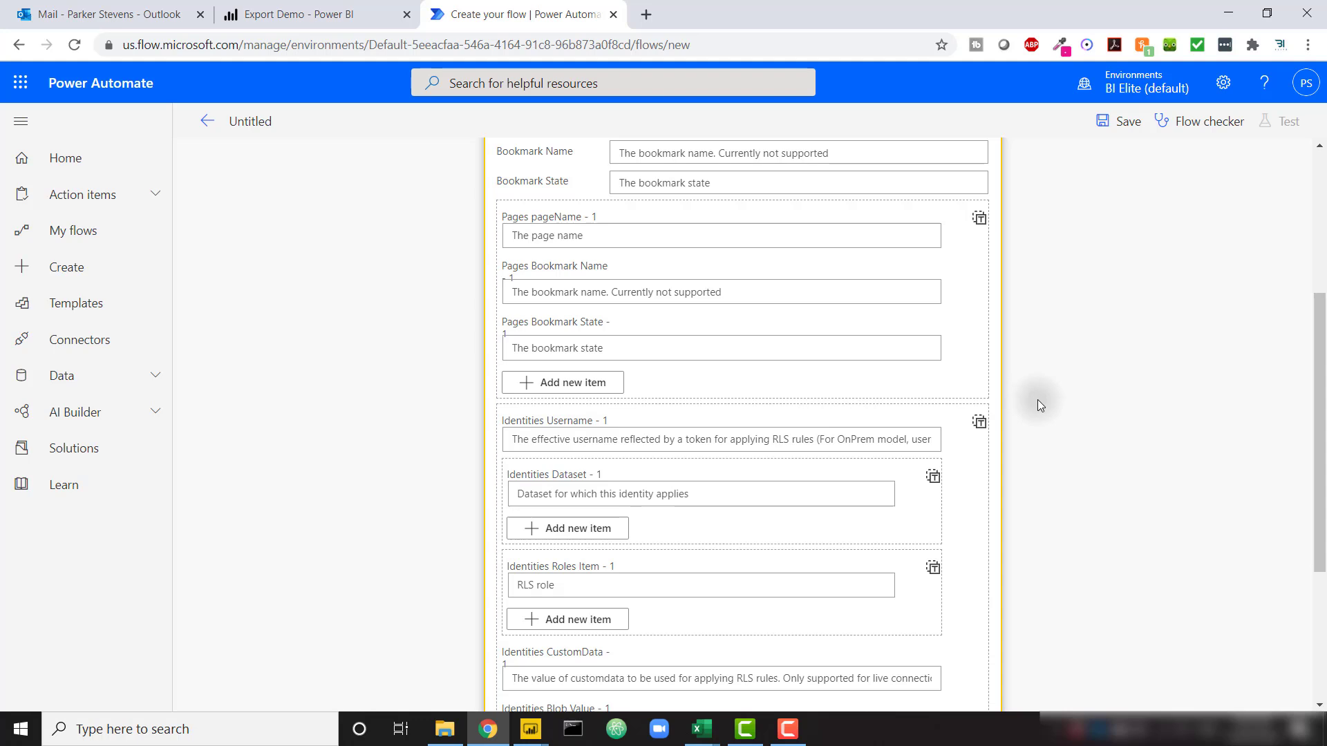
pyautogui.scroll(-1, 1040, 404)
pyautogui.scroll(5, 1040, 404)
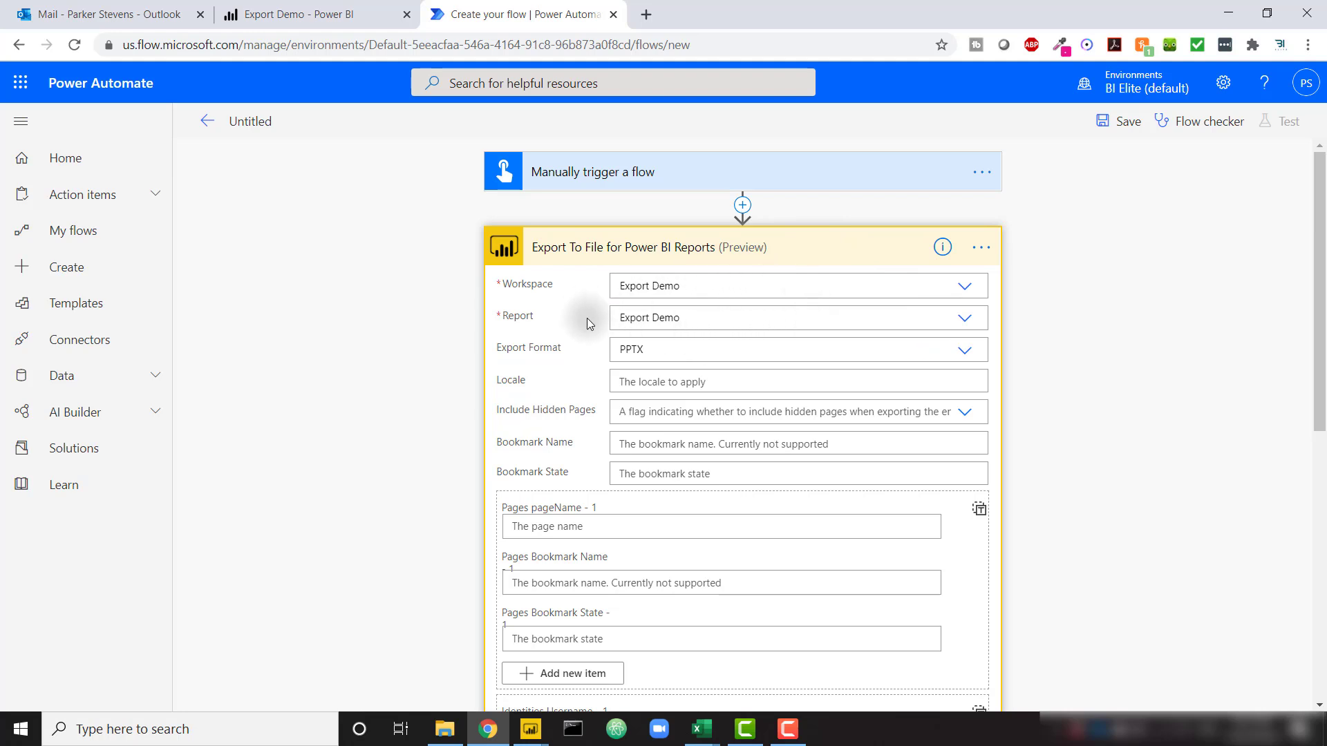
# Collapse the Export card, add a new step, and search actions for 'email'
pyautogui.click(798, 264)
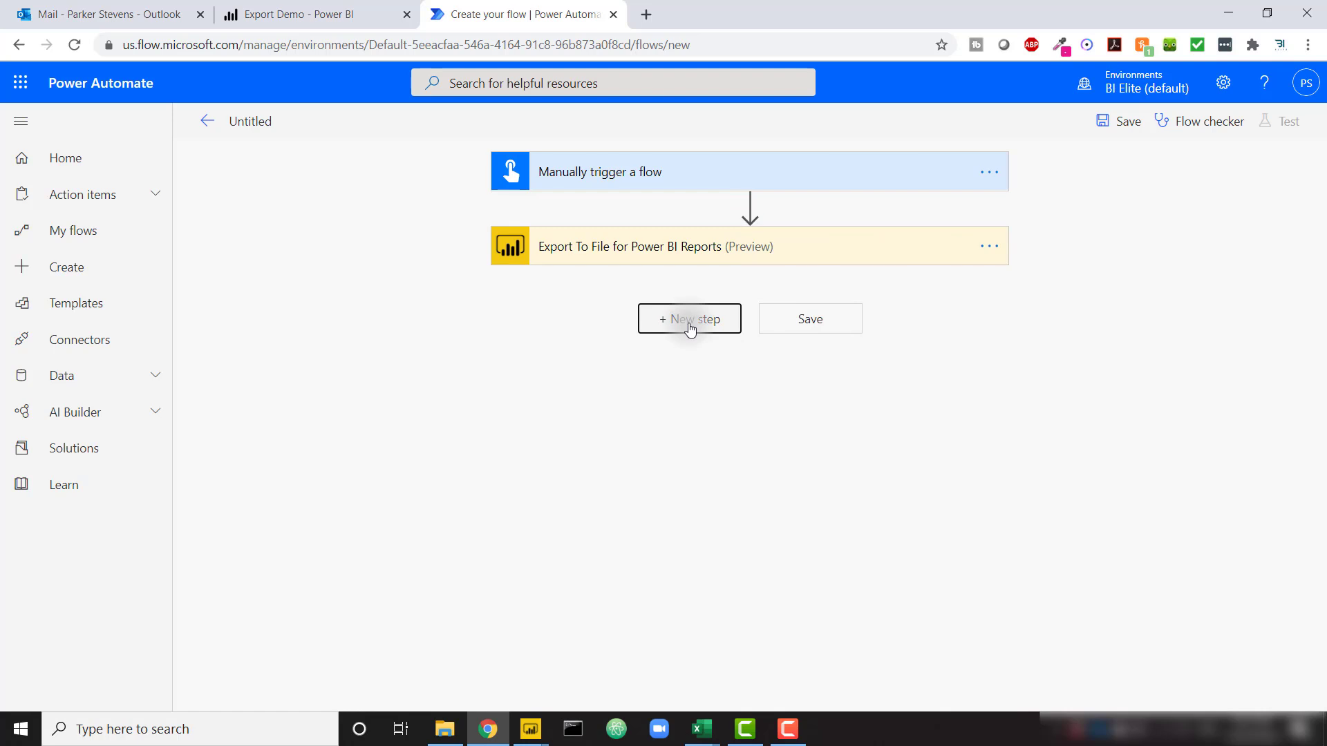
pyautogui.click(690, 322)
pyautogui.write('email')
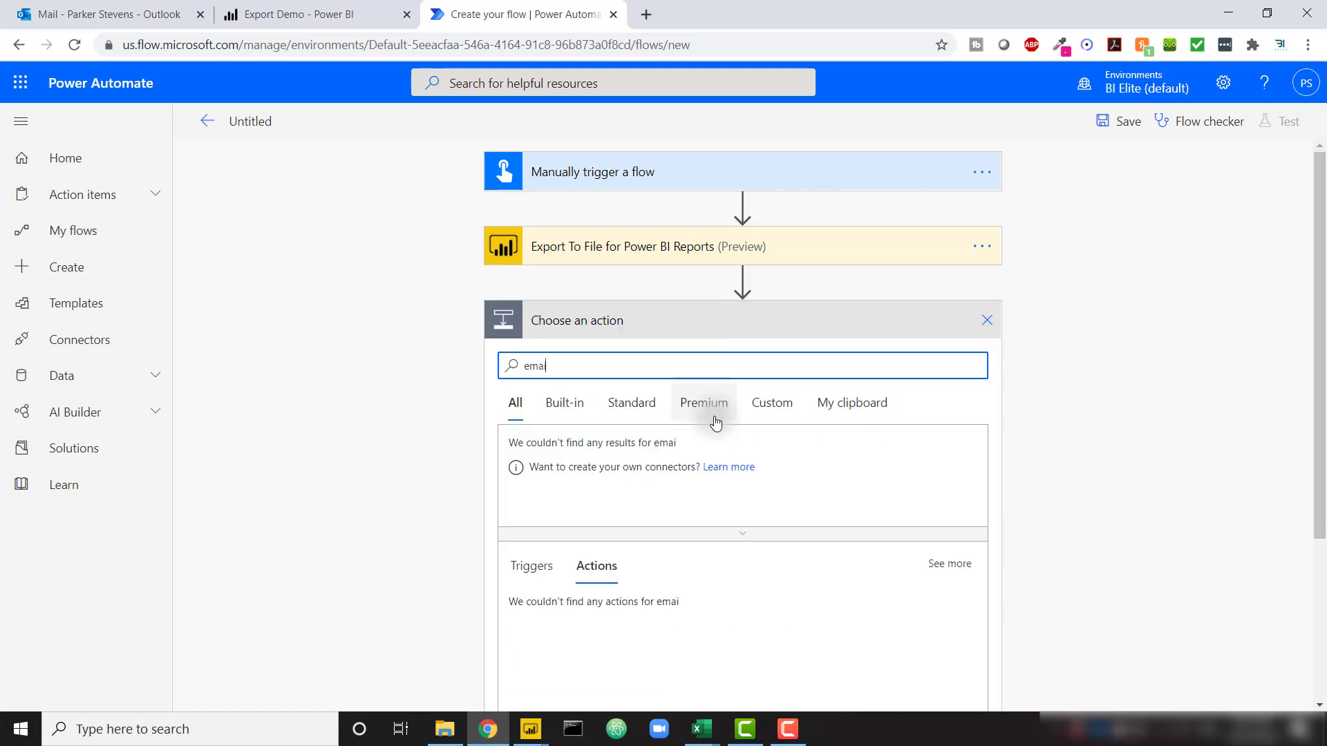
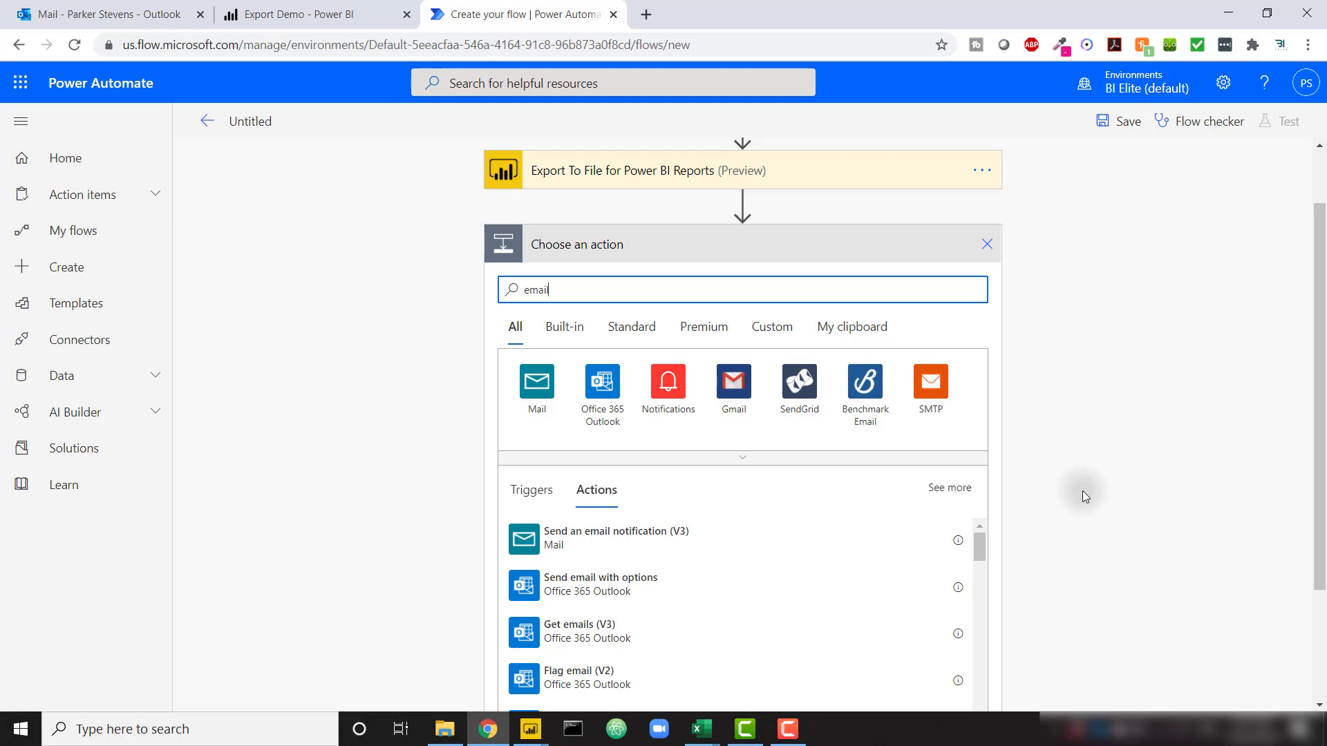
# Add a Send an email notification (V3) step addressed to the suggested recipient
pyautogui.click(622, 541)
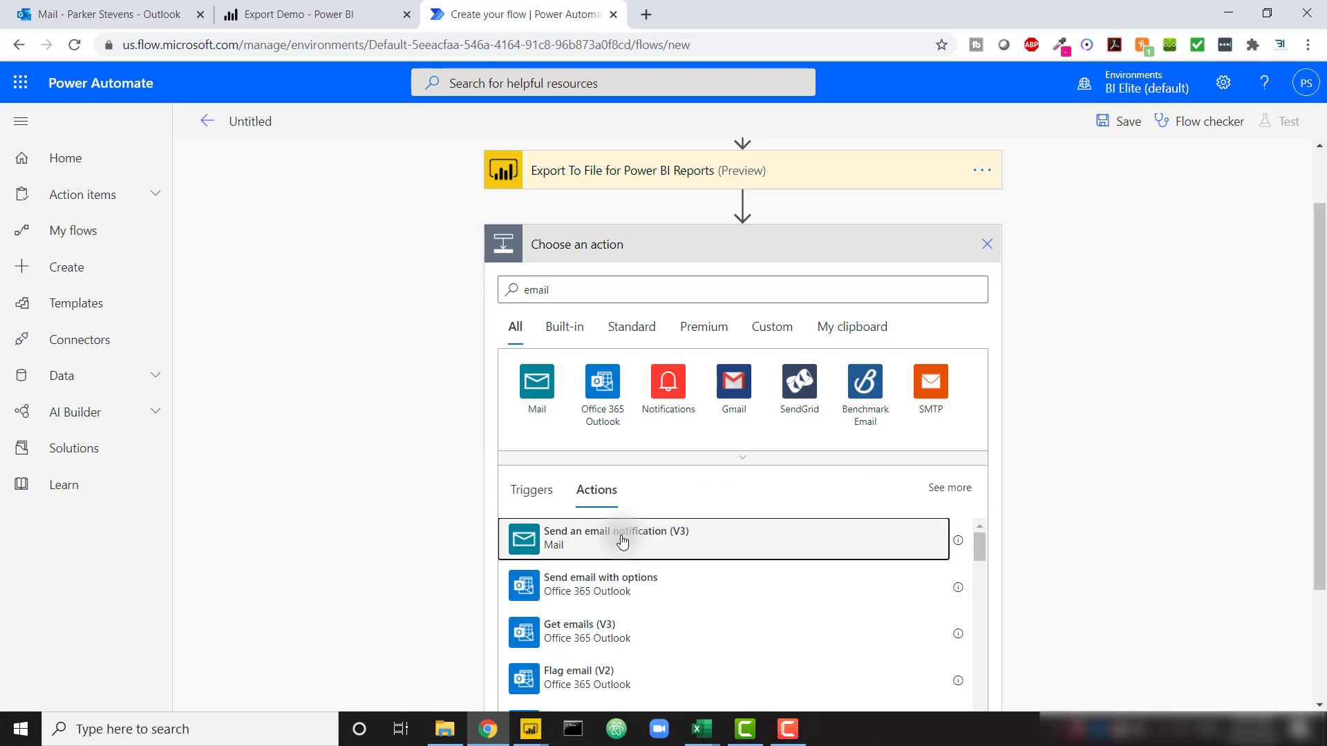
pyautogui.click(731, 364)
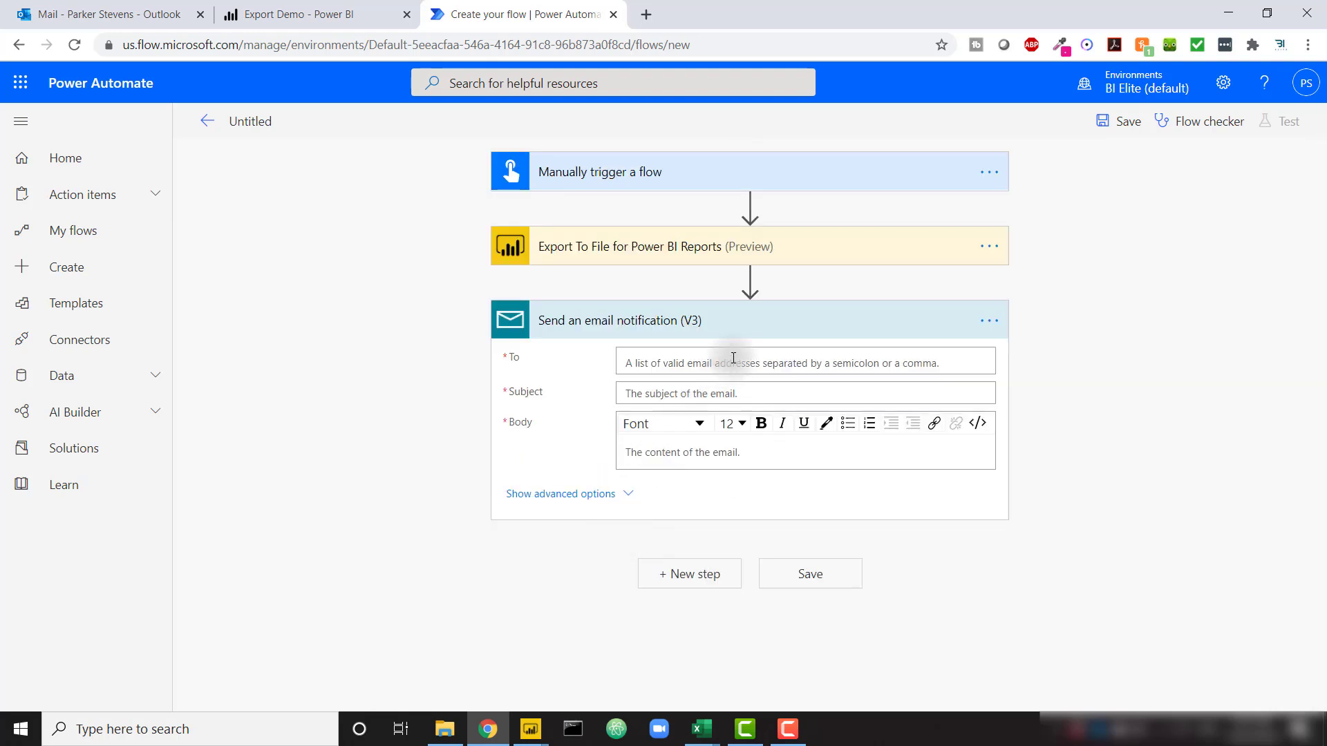
pyautogui.write('park')
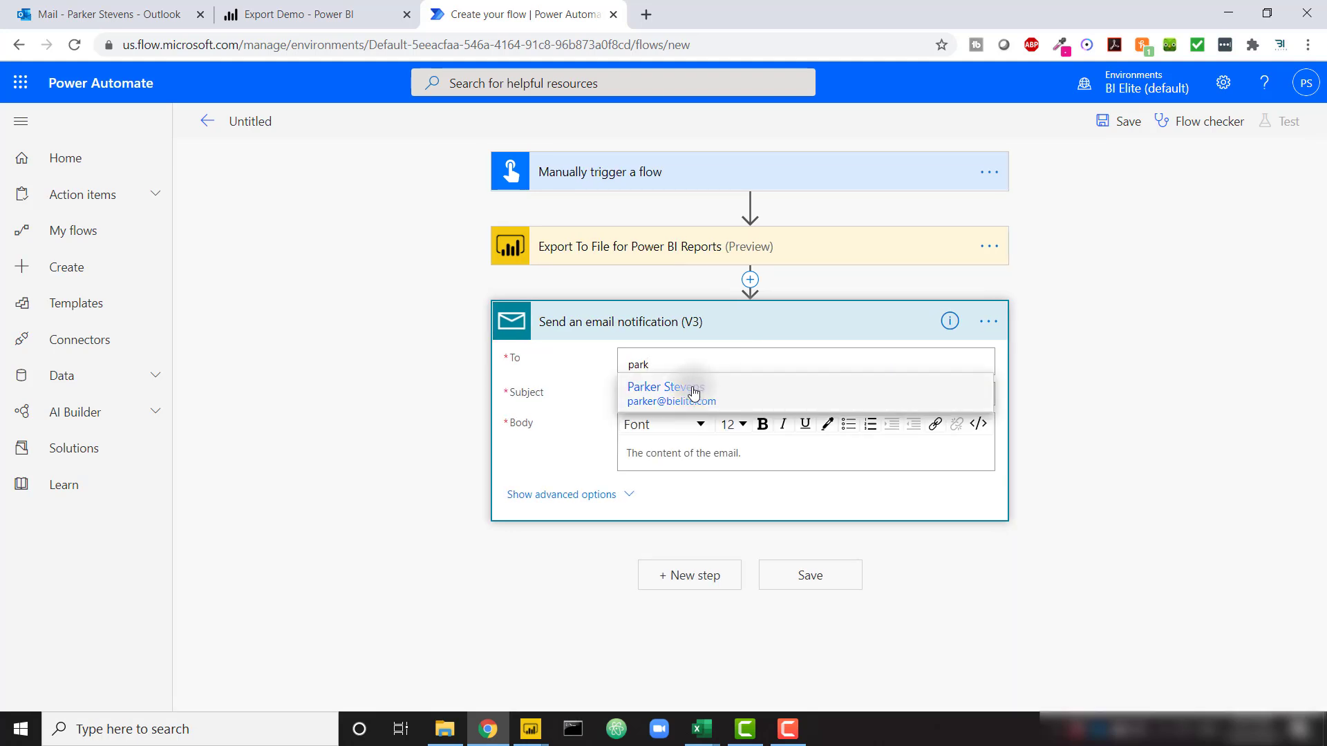
pyautogui.click(694, 392)
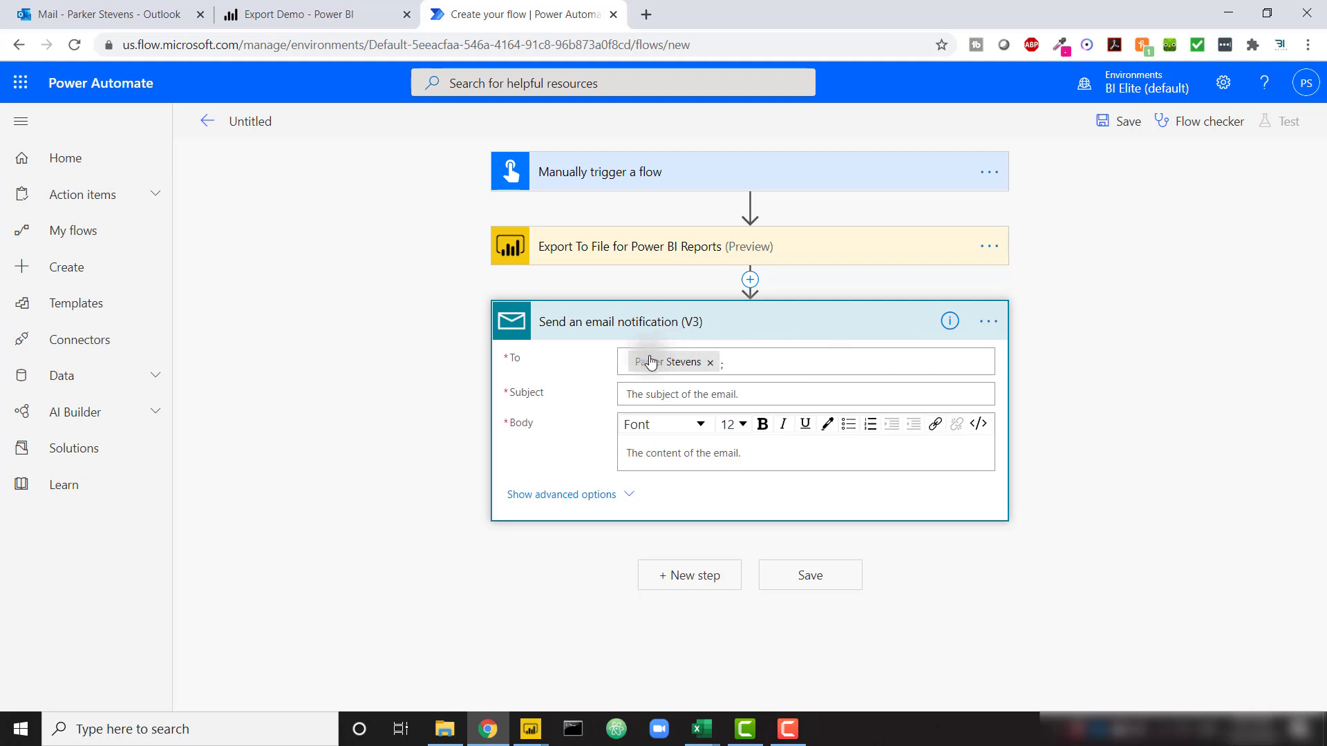
# Set the email subject to 'Export Demo File' and the body to 'Example Body'
pyautogui.write('Export Demo')
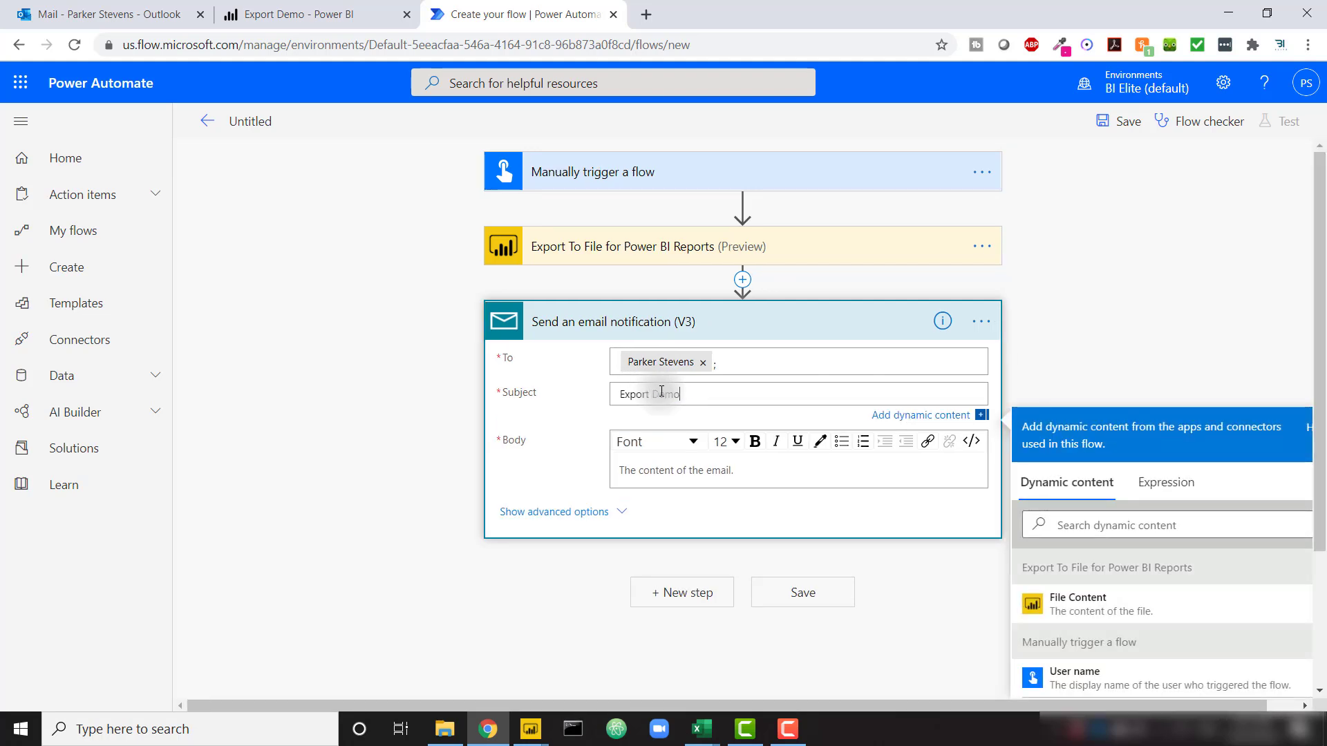
pyautogui.write(' File')
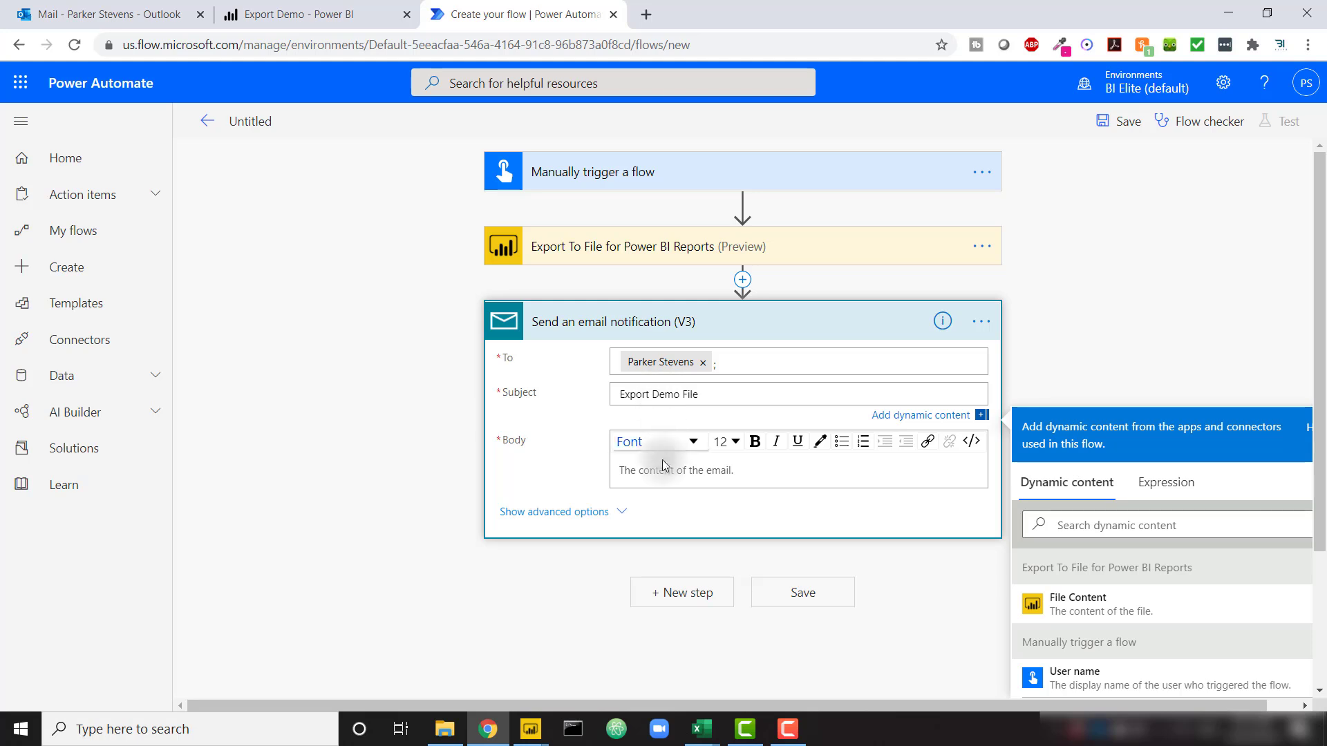
pyautogui.click(663, 463)
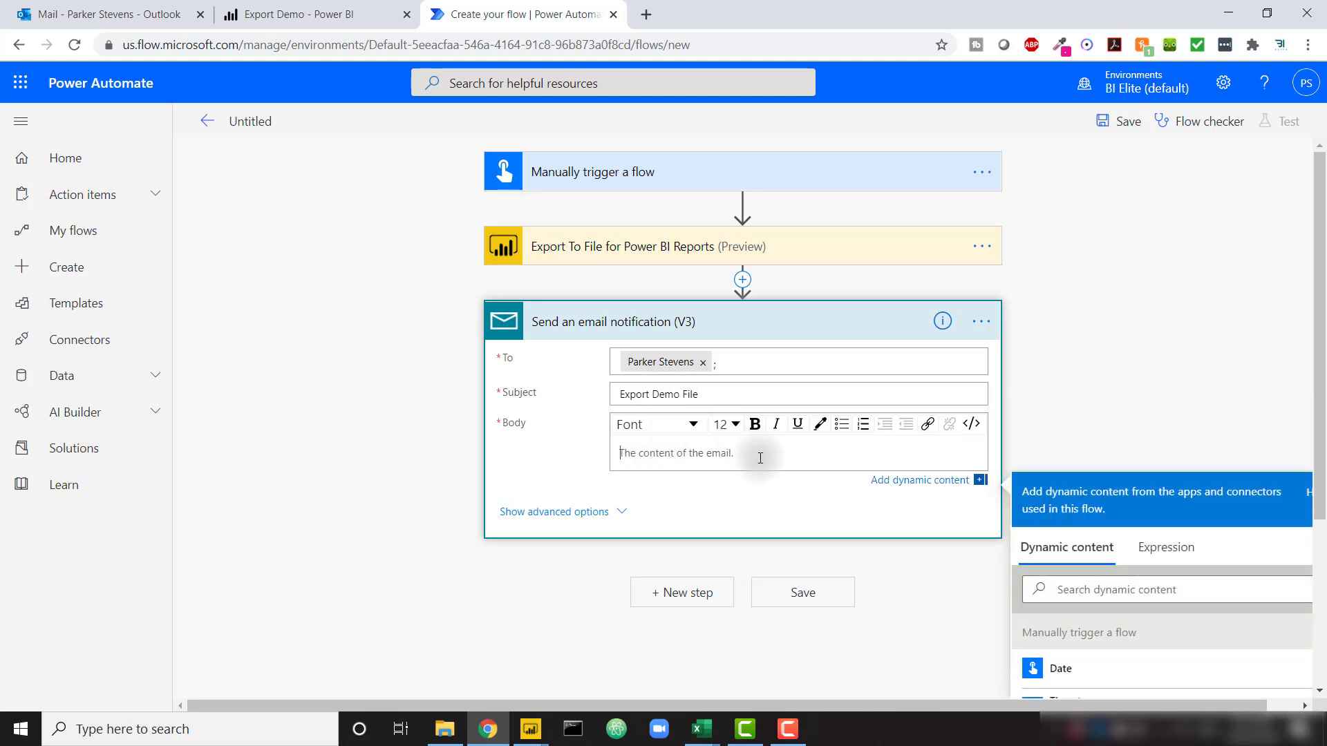
pyautogui.write('Example Body')
pyautogui.click(554, 512)
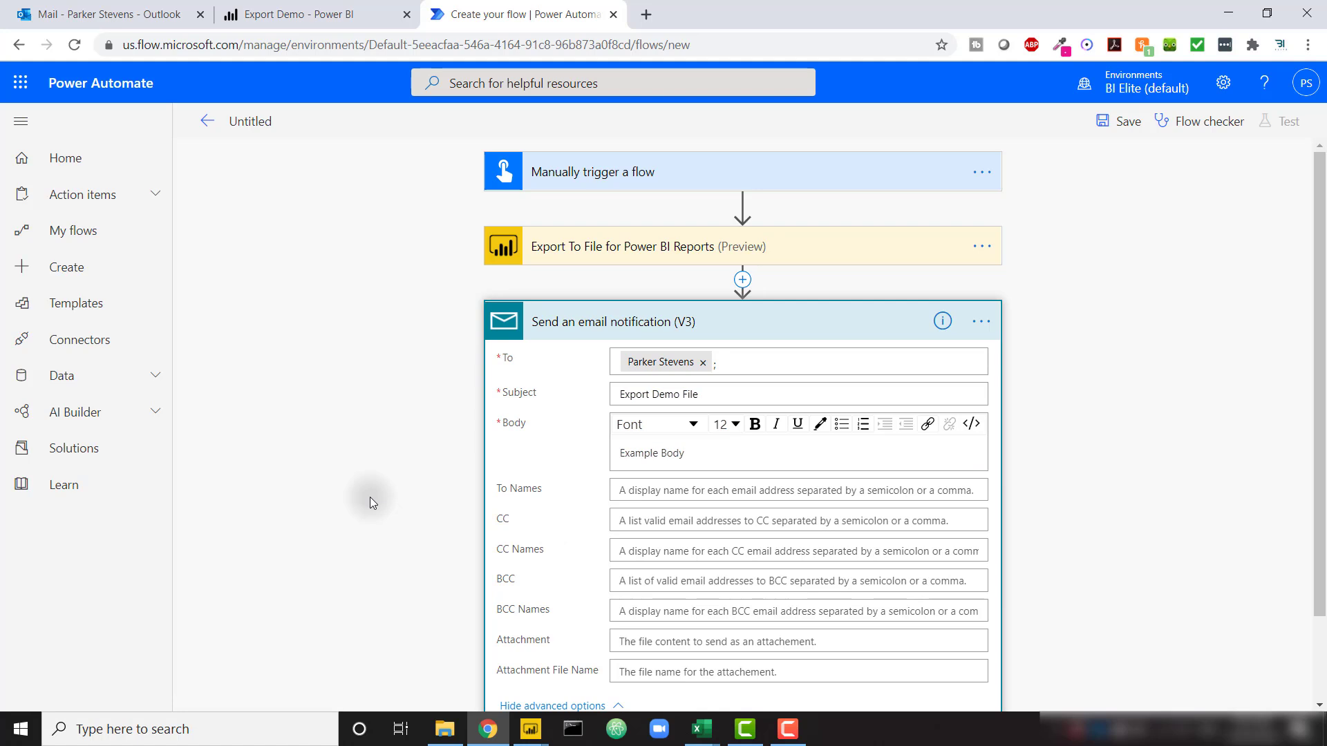
# Set the email Attachment to the exported Power BI File Content
pyautogui.scroll(-2, 370, 496)
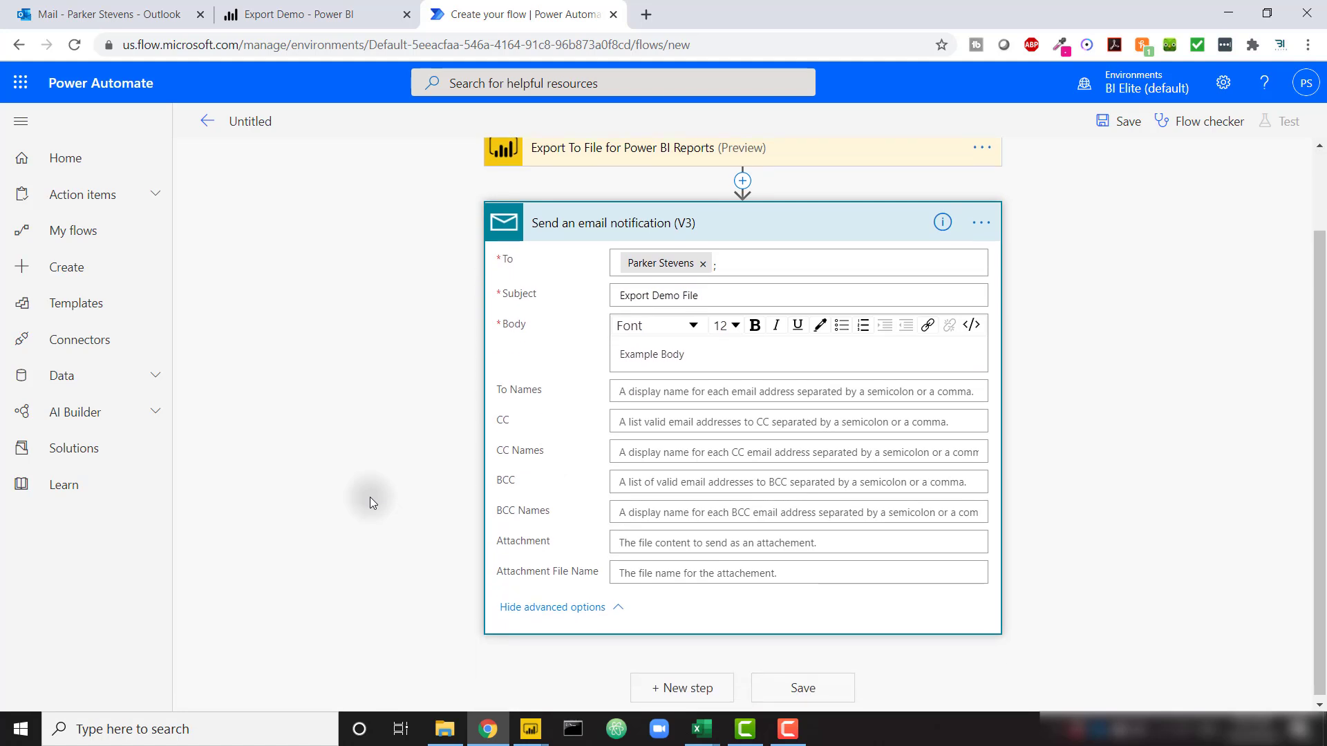
pyautogui.click(689, 529)
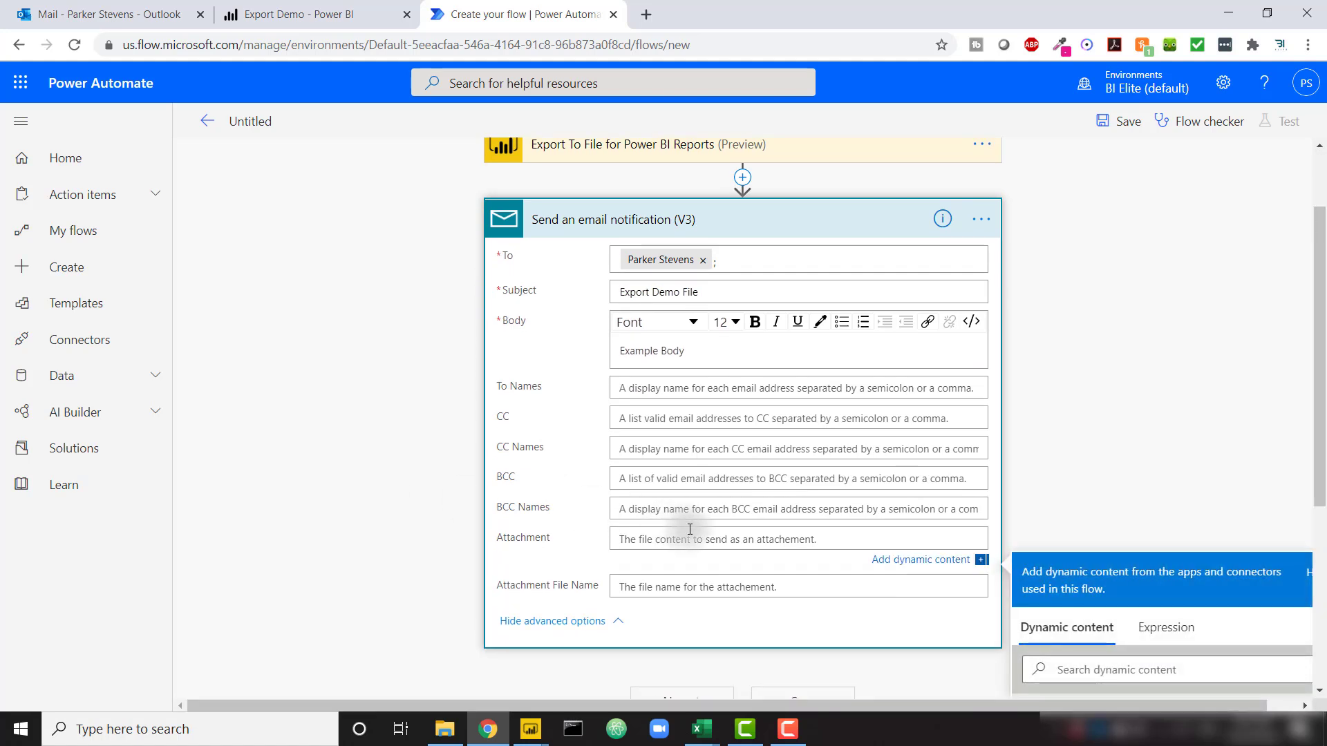
pyautogui.scroll(-2, 1174, 413)
pyautogui.scroll(-1, 1174, 413)
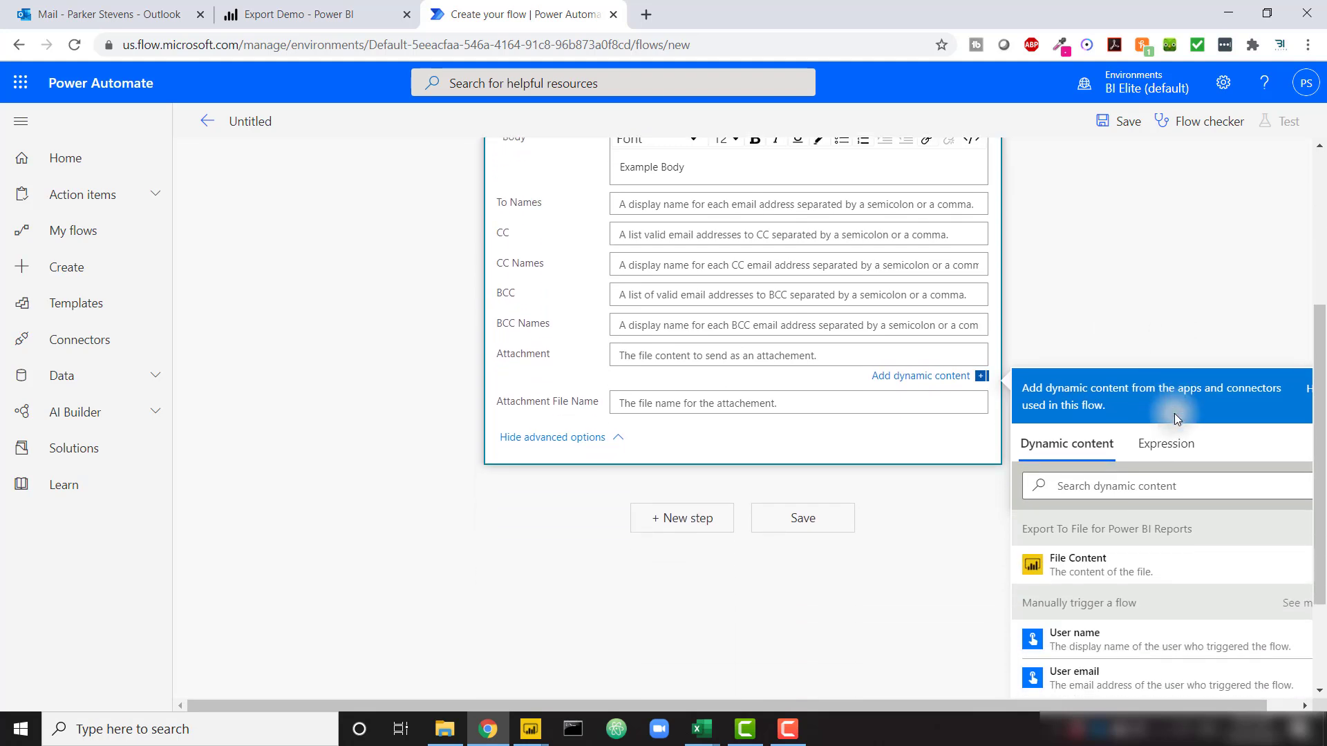
pyautogui.click(1130, 577)
pyautogui.click(667, 403)
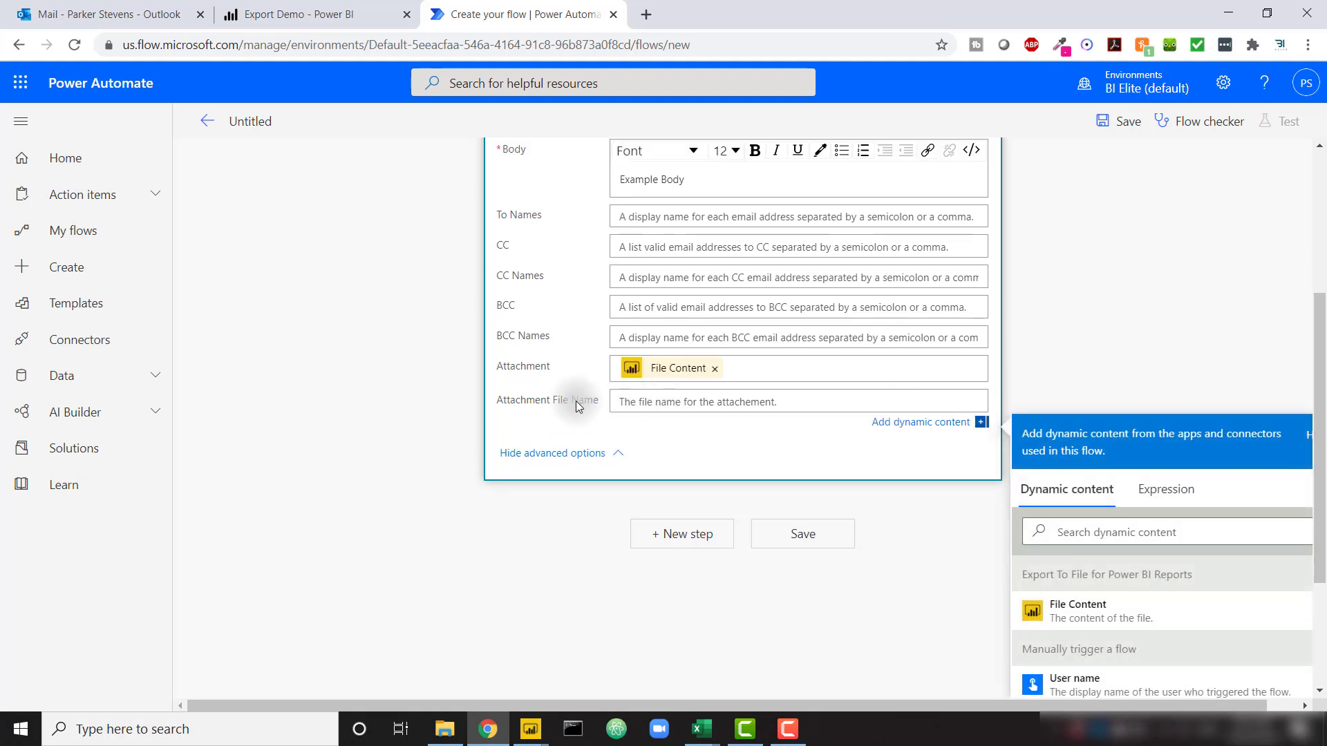
# Name the attachment 'ReportExport.pptx' and save the flow
pyautogui.click(672, 402)
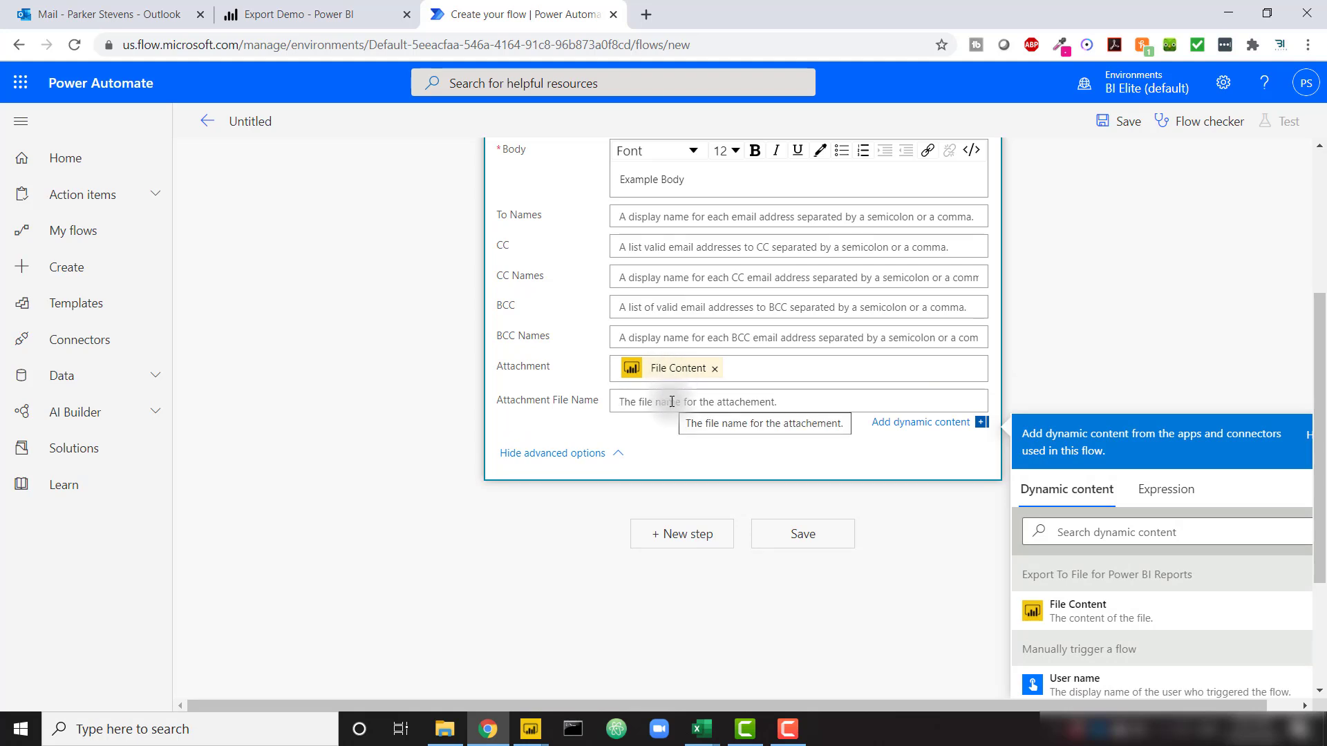
pyautogui.write('Export')
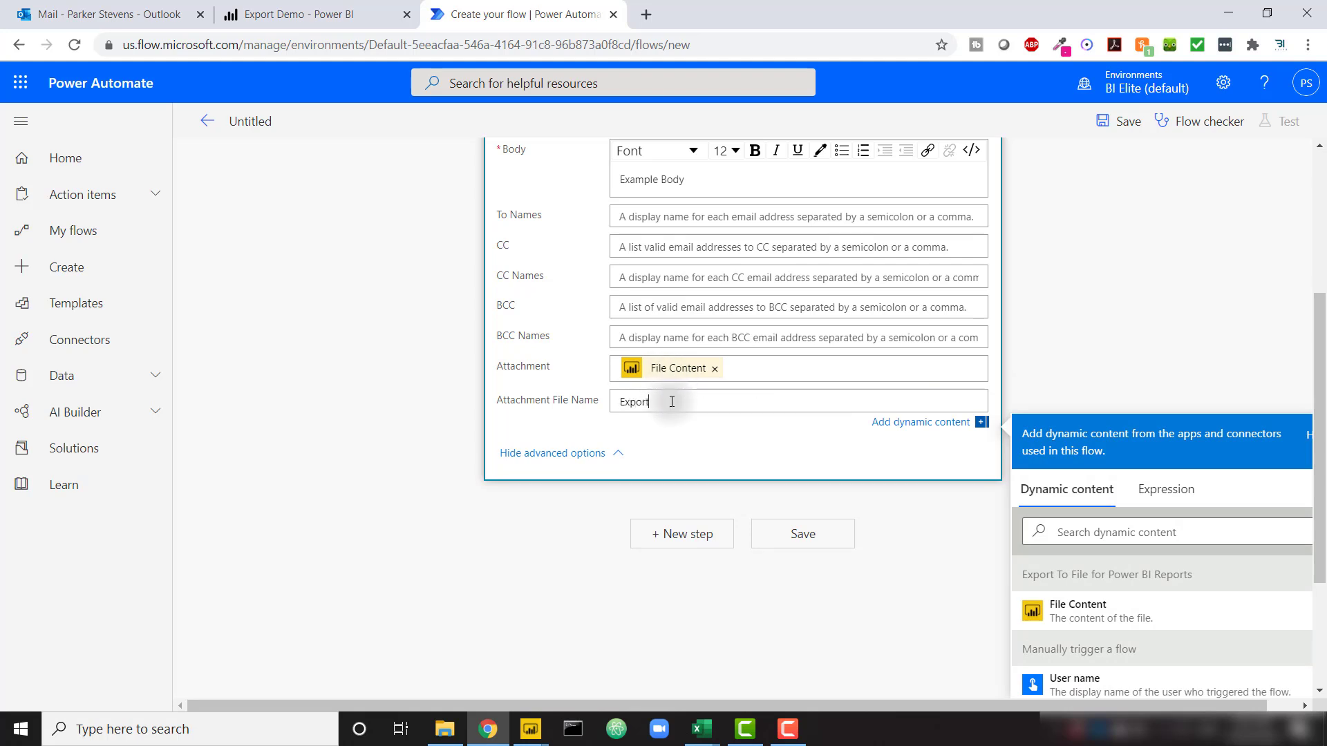
pyautogui.press('BackSpace')
pyautogui.press('BackSpace')
pyautogui.press('BackSpace')
pyautogui.press('BackSpace')
pyautogui.press('BackSpace')
pyautogui.write('ReportExport.pptx')
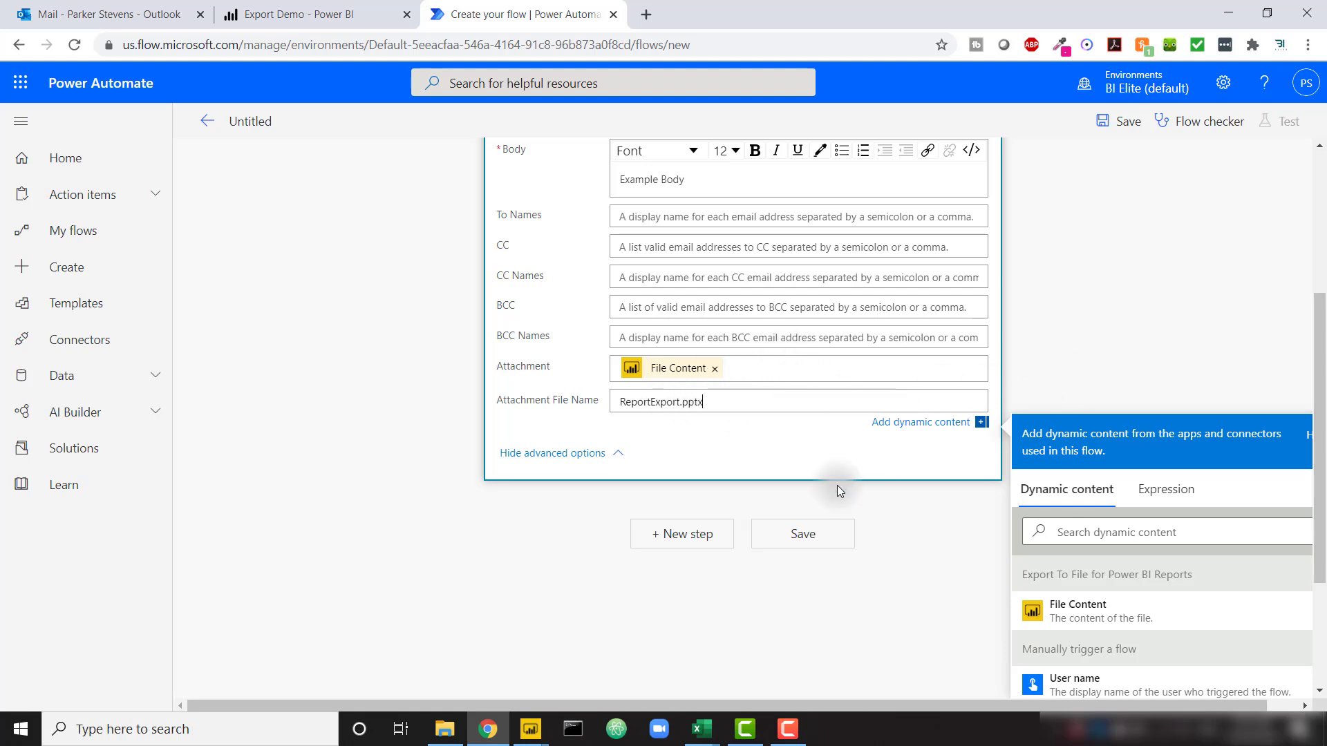
pyautogui.click(779, 539)
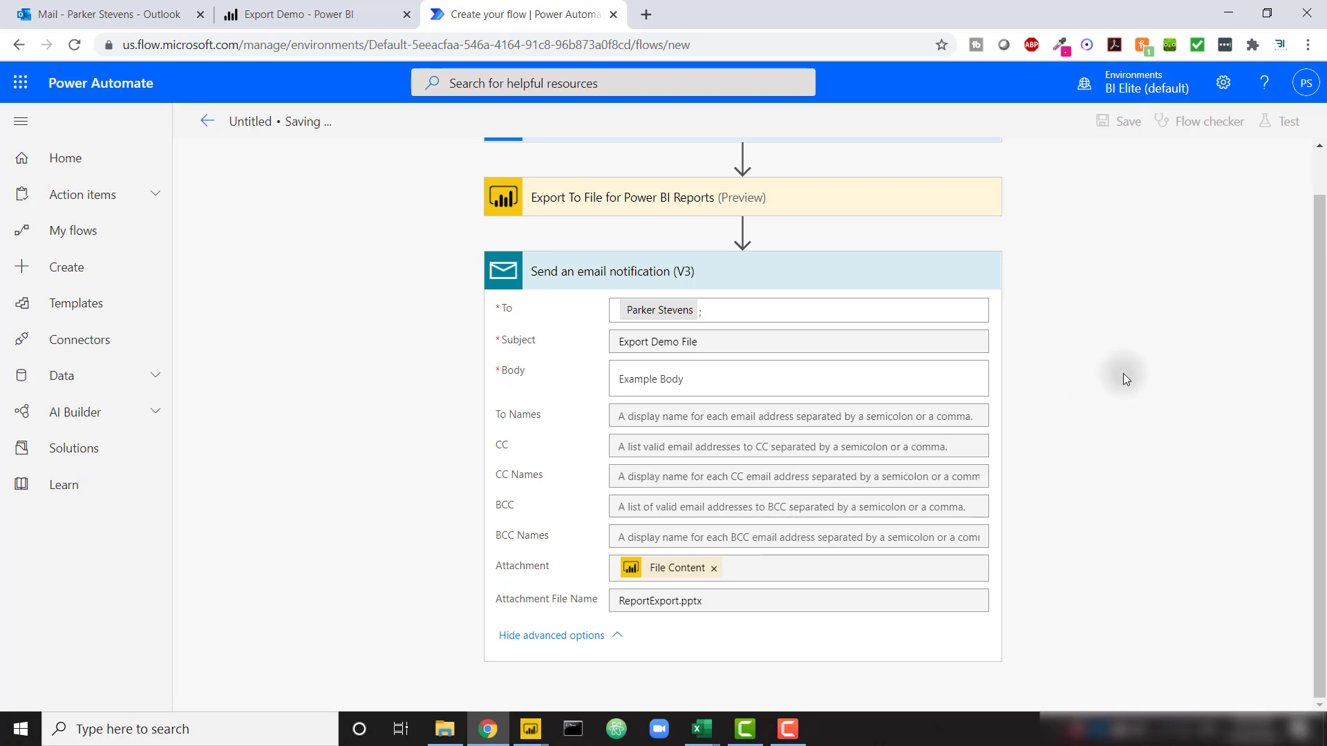
# Save the flow and run a manual test, confirming the connections and starting the run
pyautogui.click(795, 317)
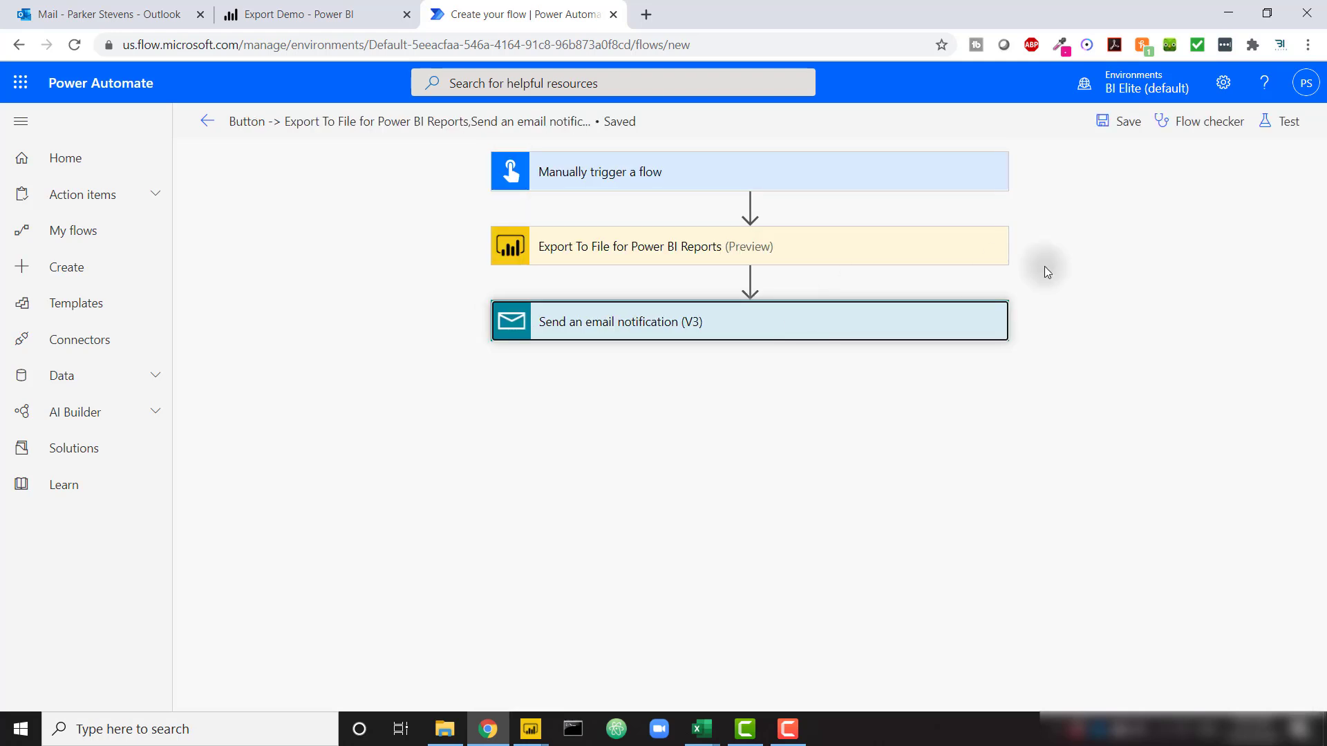
pyautogui.click(1128, 131)
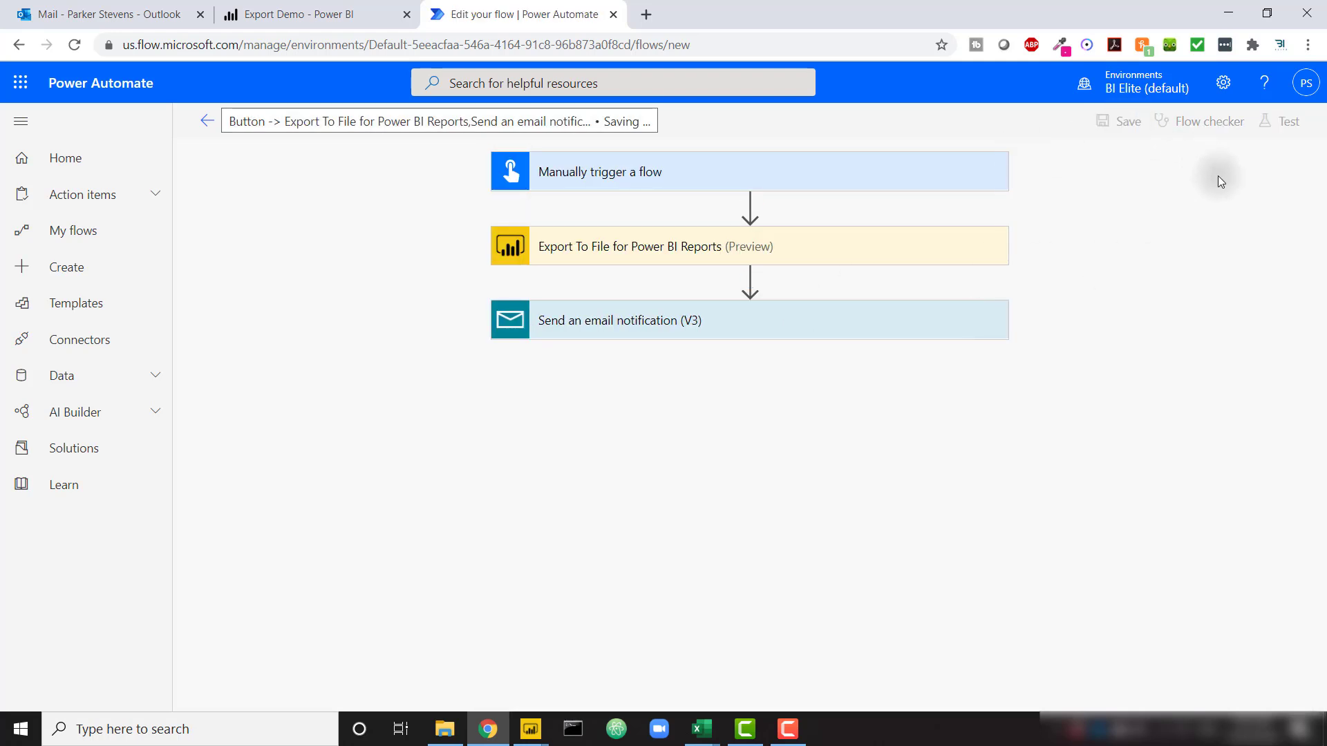
pyautogui.click(1292, 127)
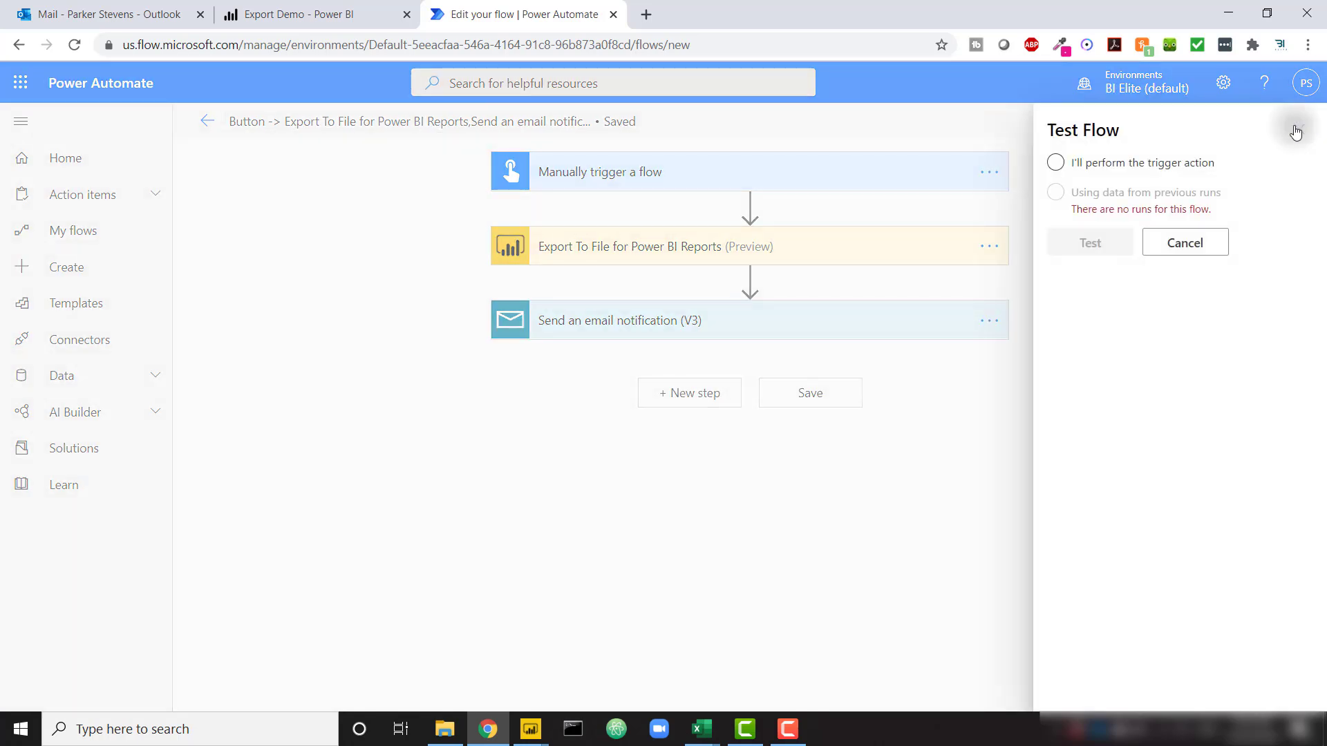
pyautogui.click(1090, 170)
pyautogui.click(1098, 245)
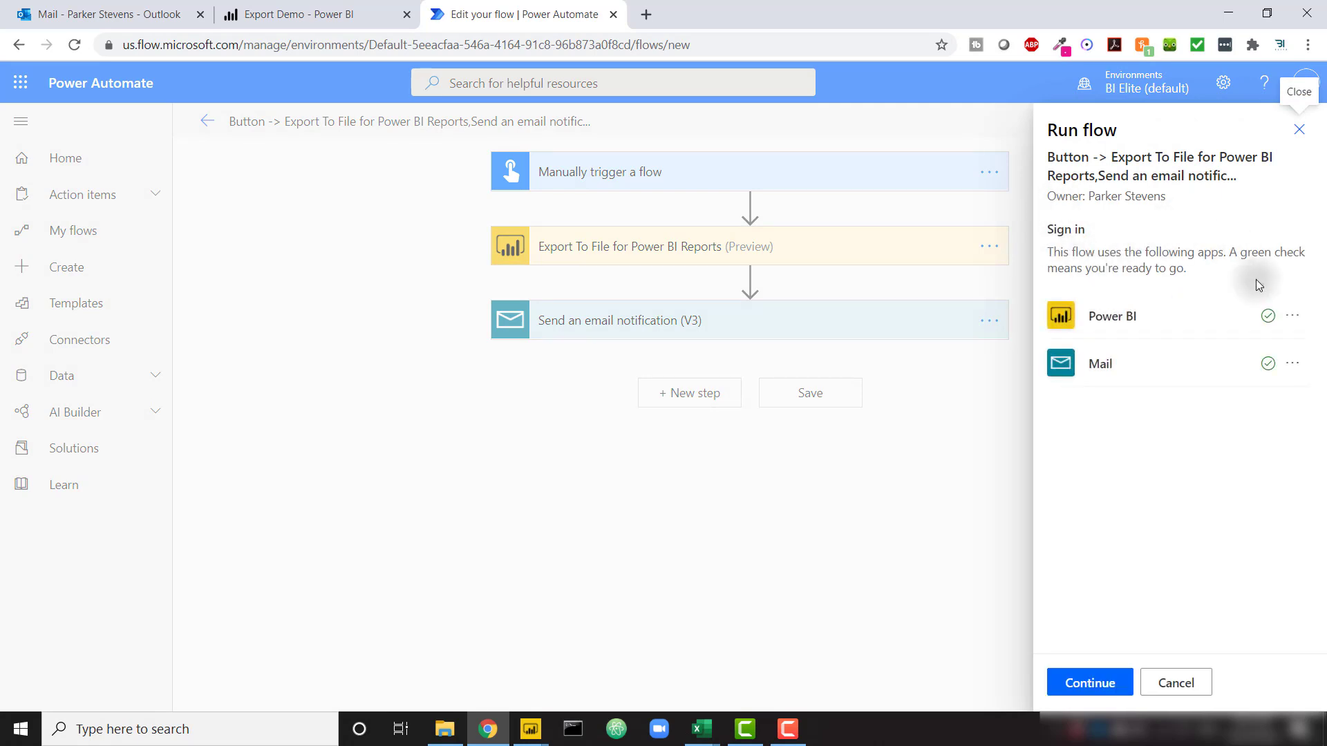
pyautogui.click(1098, 688)
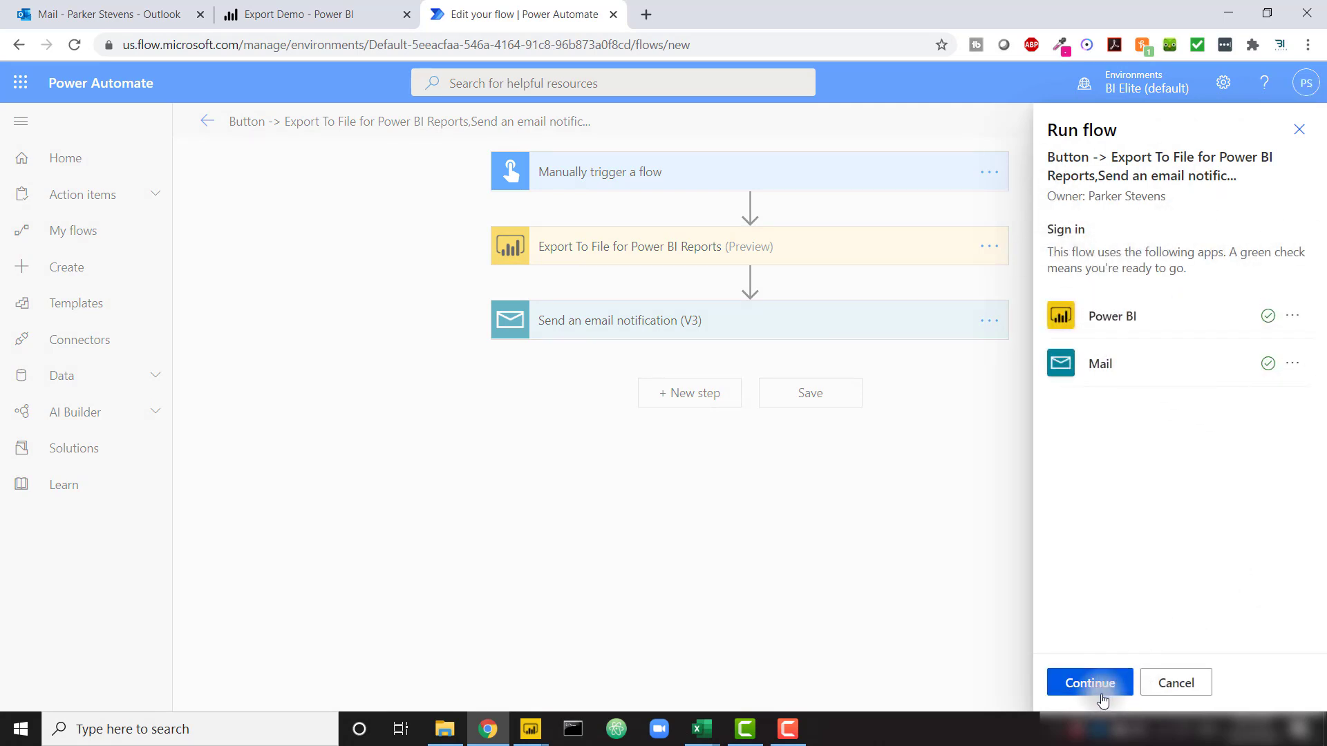
pyautogui.click(1102, 693)
pyautogui.click(1103, 693)
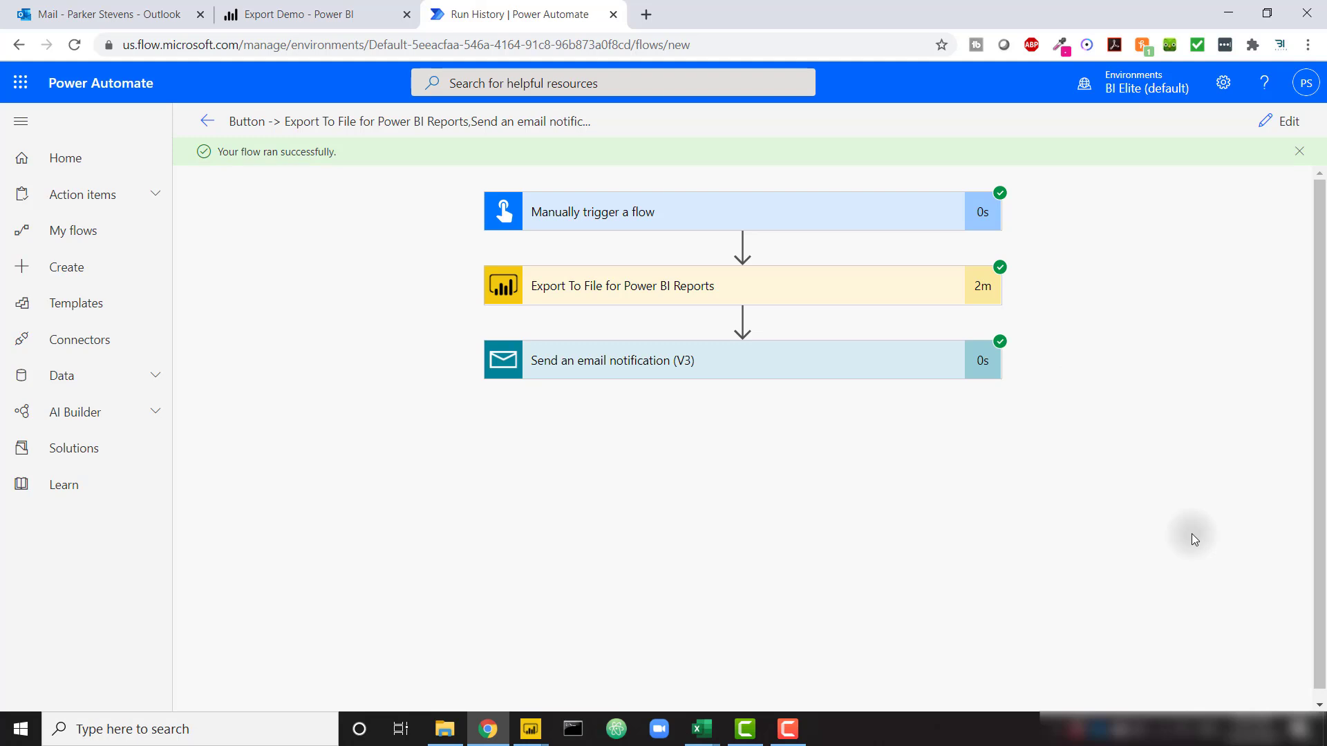
pyautogui.click(141, 14)
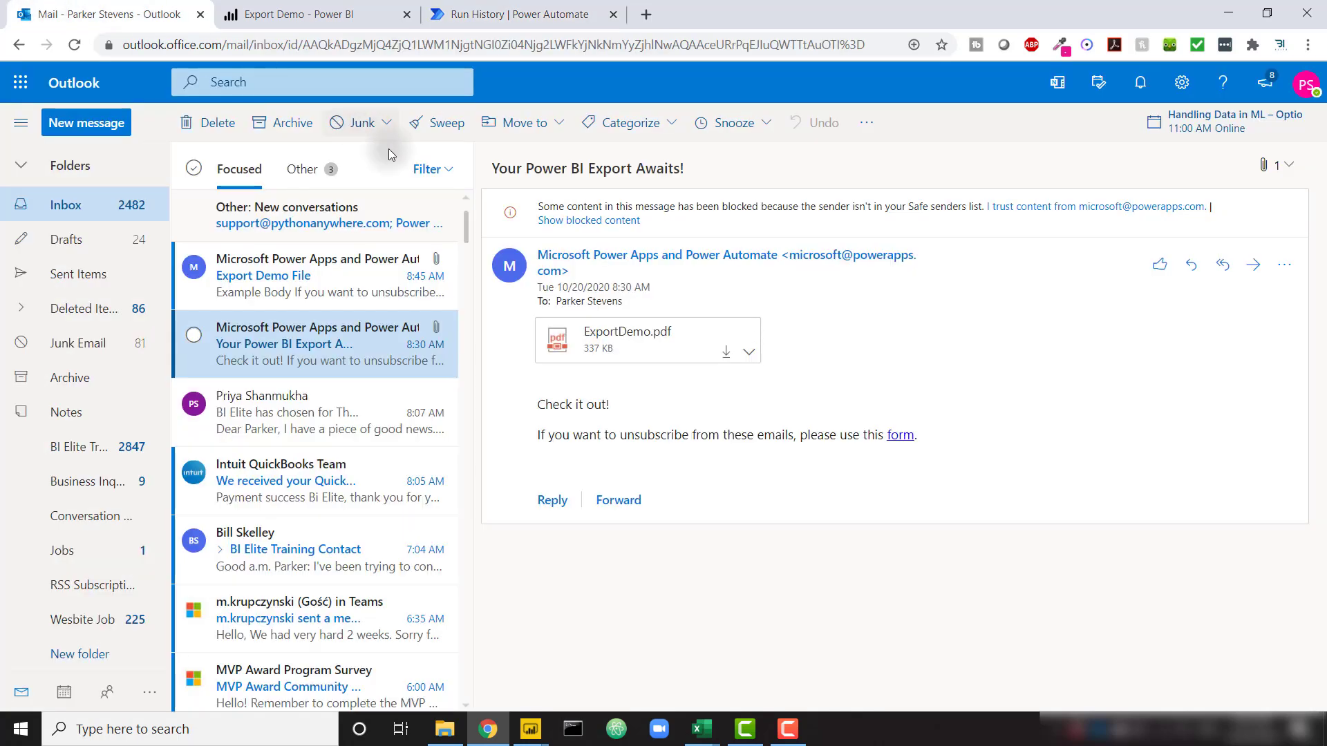
# Open the Export Demo File email and page through the three slides of ReportExport.pptx
pyautogui.click(302, 284)
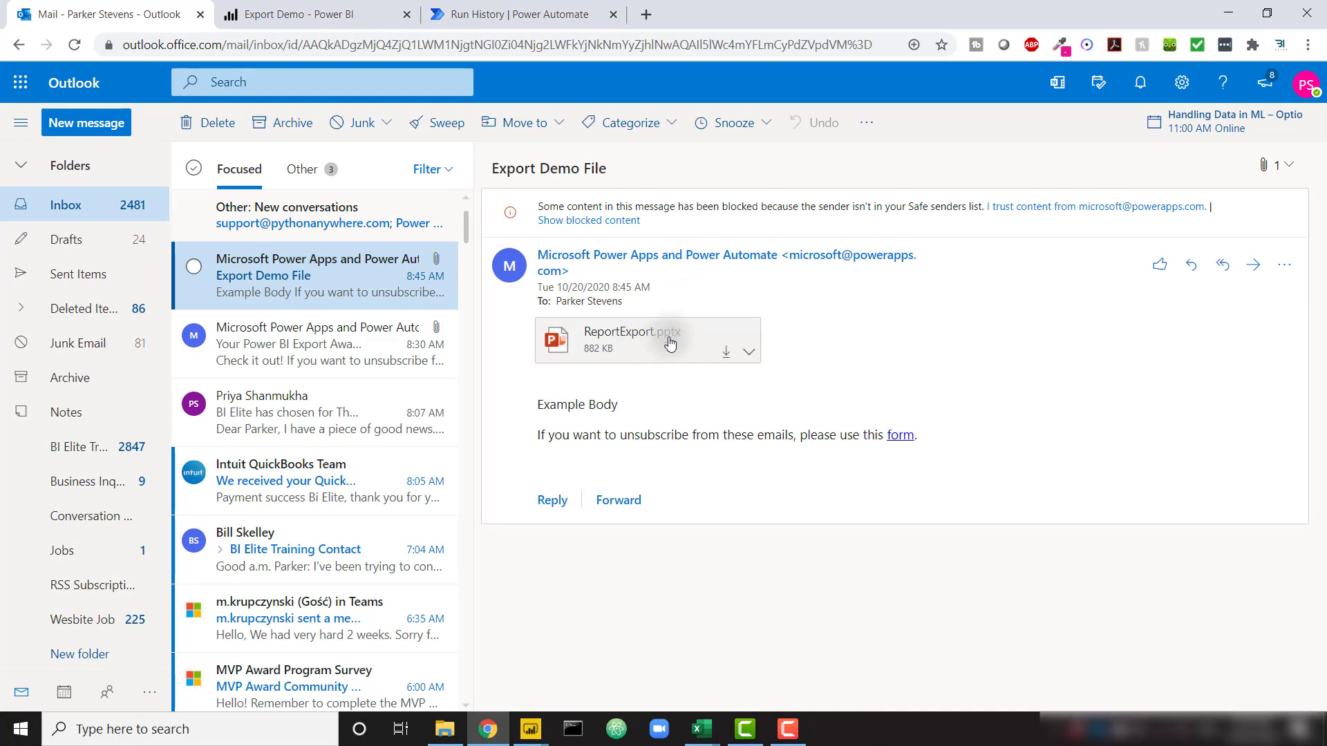
pyautogui.click(668, 343)
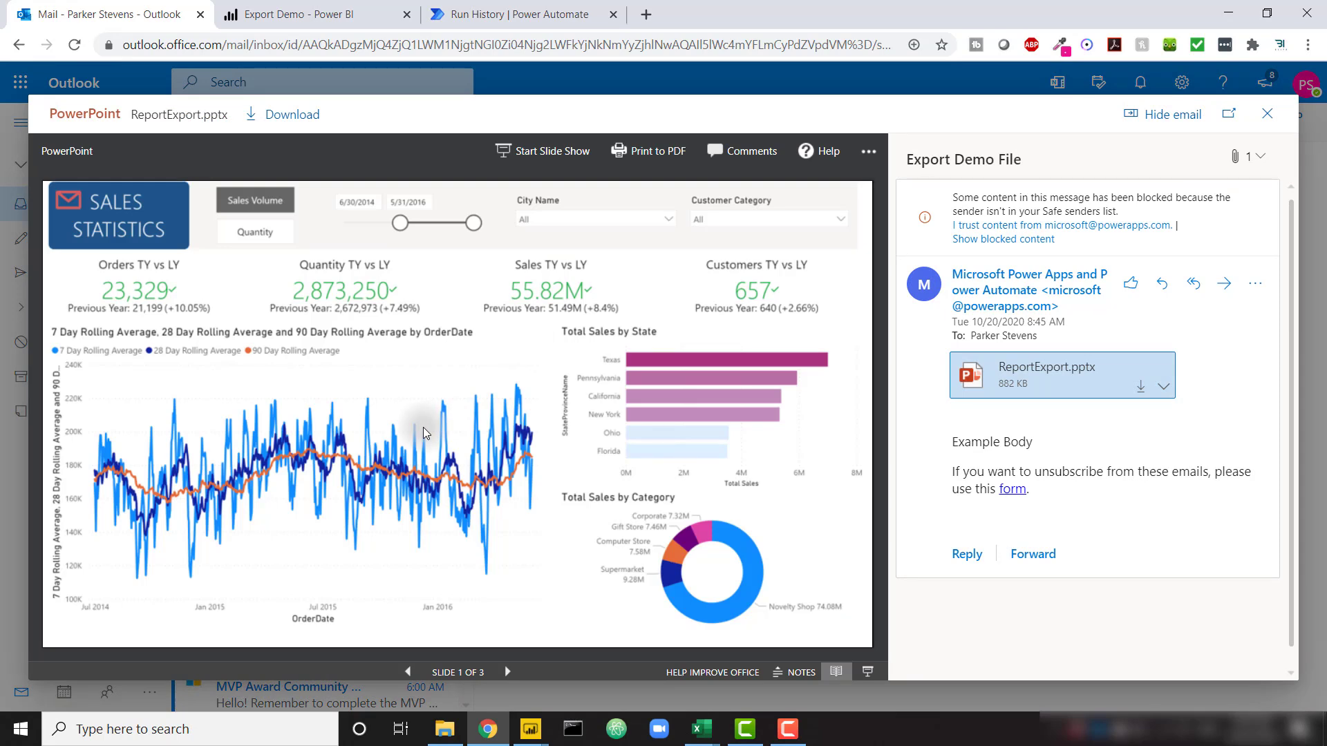
pyautogui.click(510, 672)
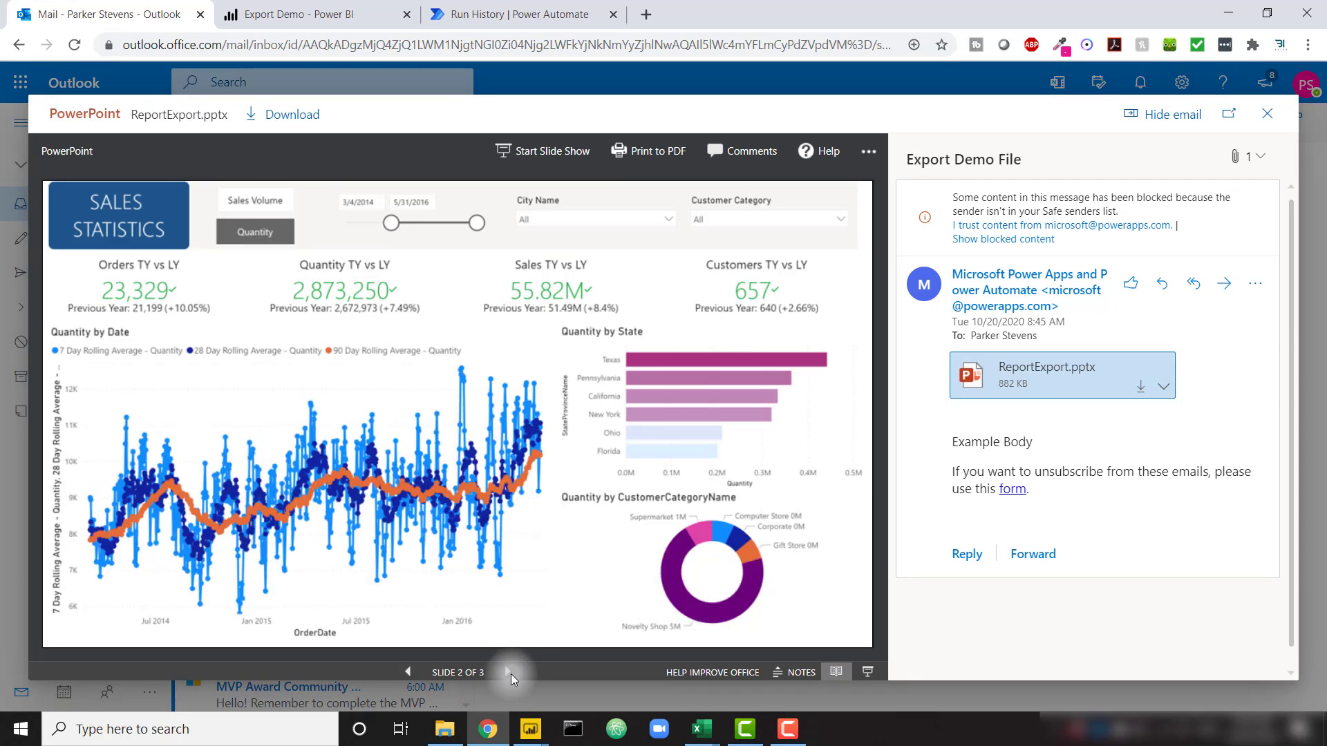
pyautogui.click(510, 673)
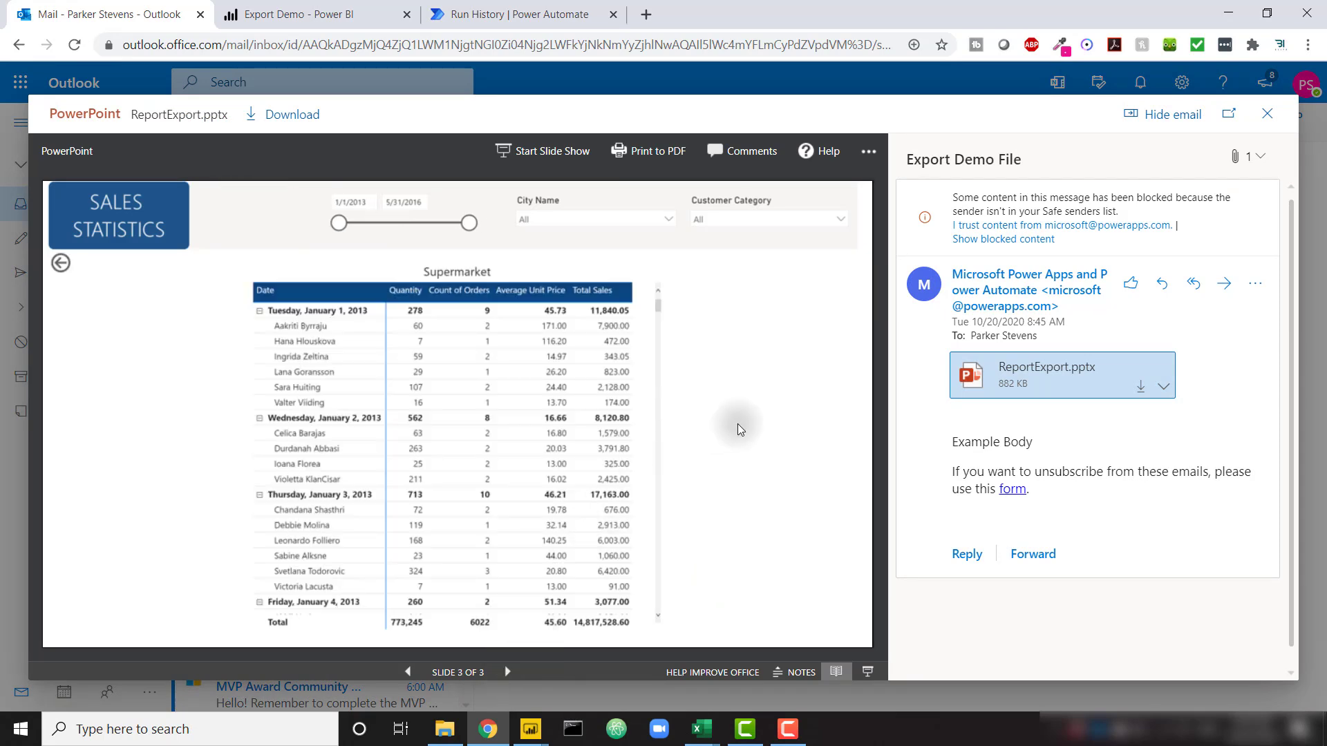
pyautogui.click(542, 15)
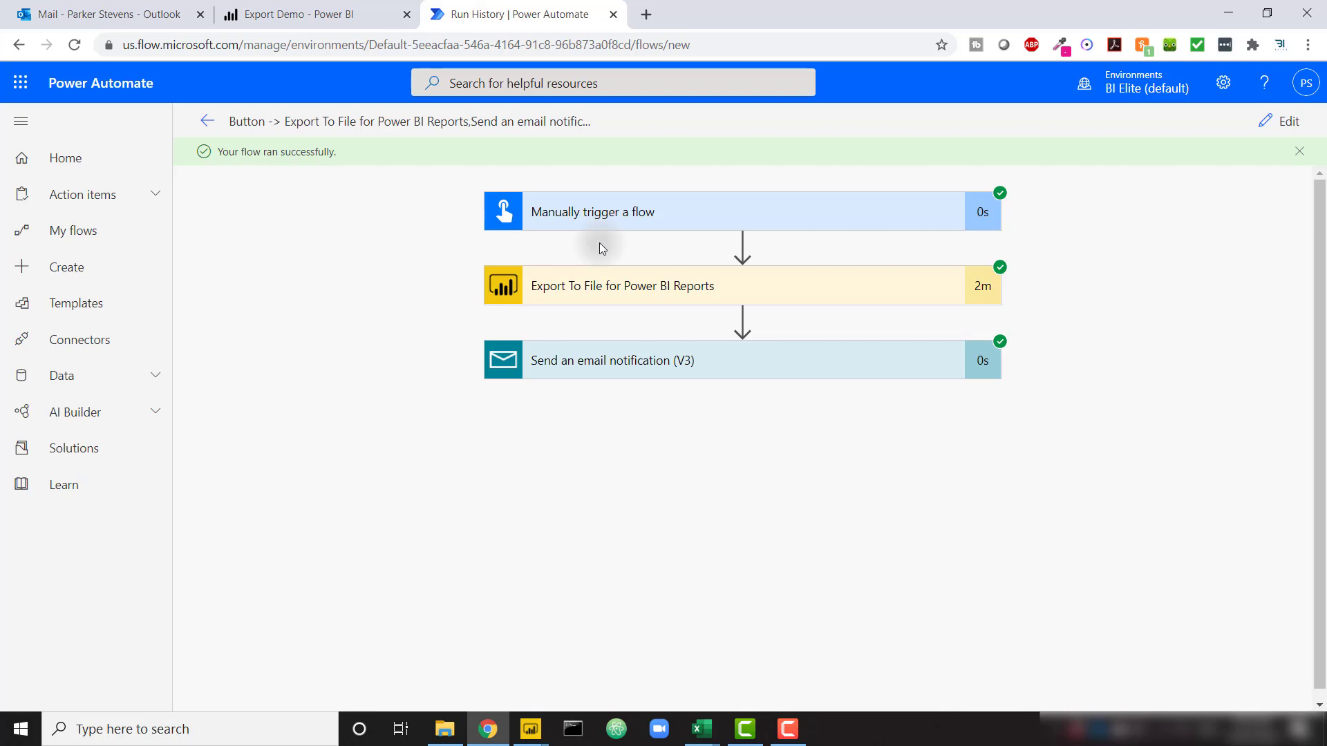
# Delete the manual trigger and add a 'When a HTTP request is received' trigger
pyautogui.click(1274, 122)
pyautogui.click(989, 172)
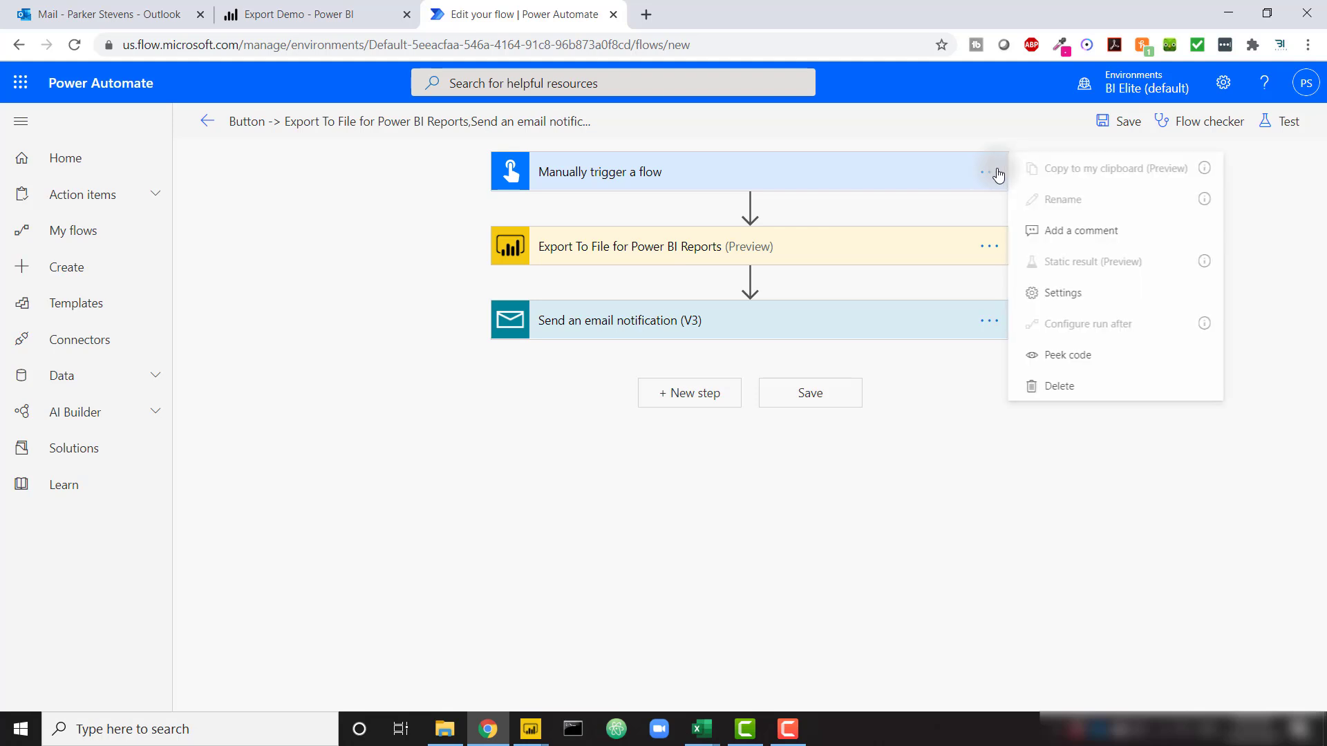
pyautogui.click(1088, 386)
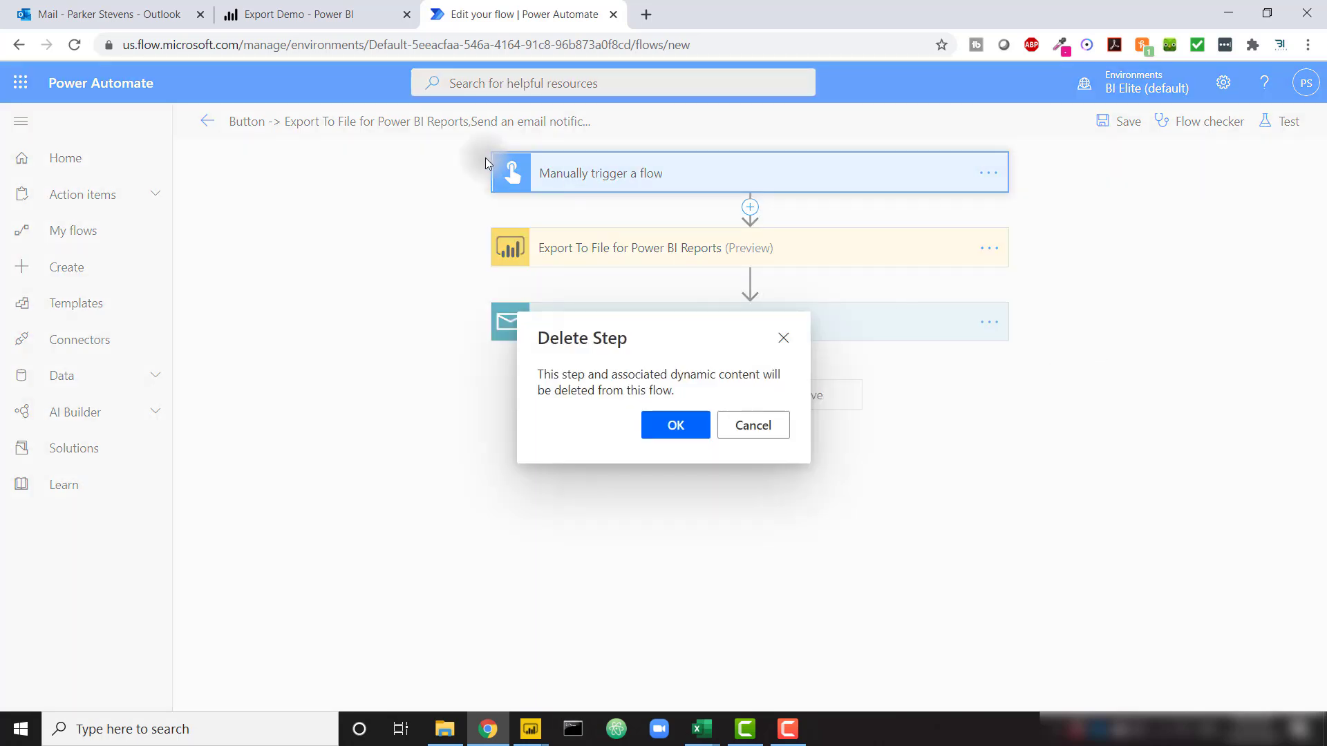
pyautogui.click(686, 434)
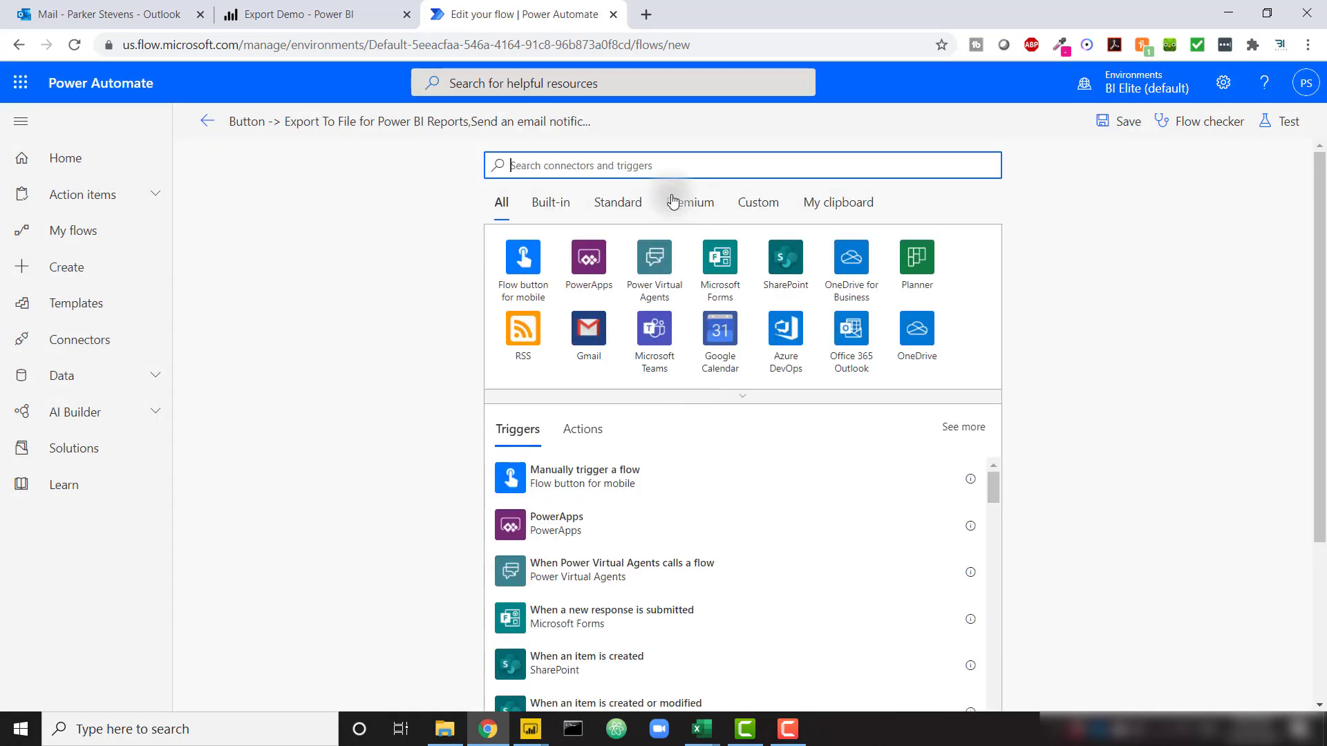
pyautogui.write('http')
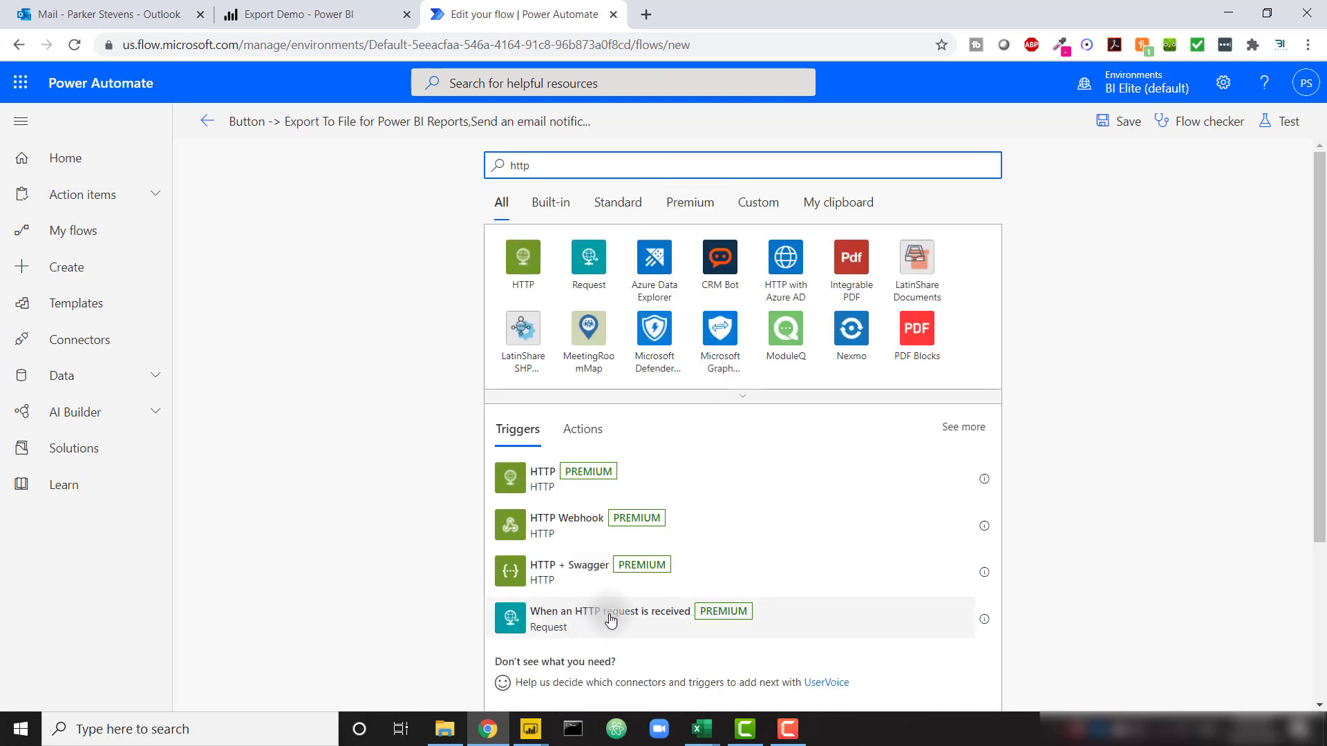
pyautogui.click(656, 621)
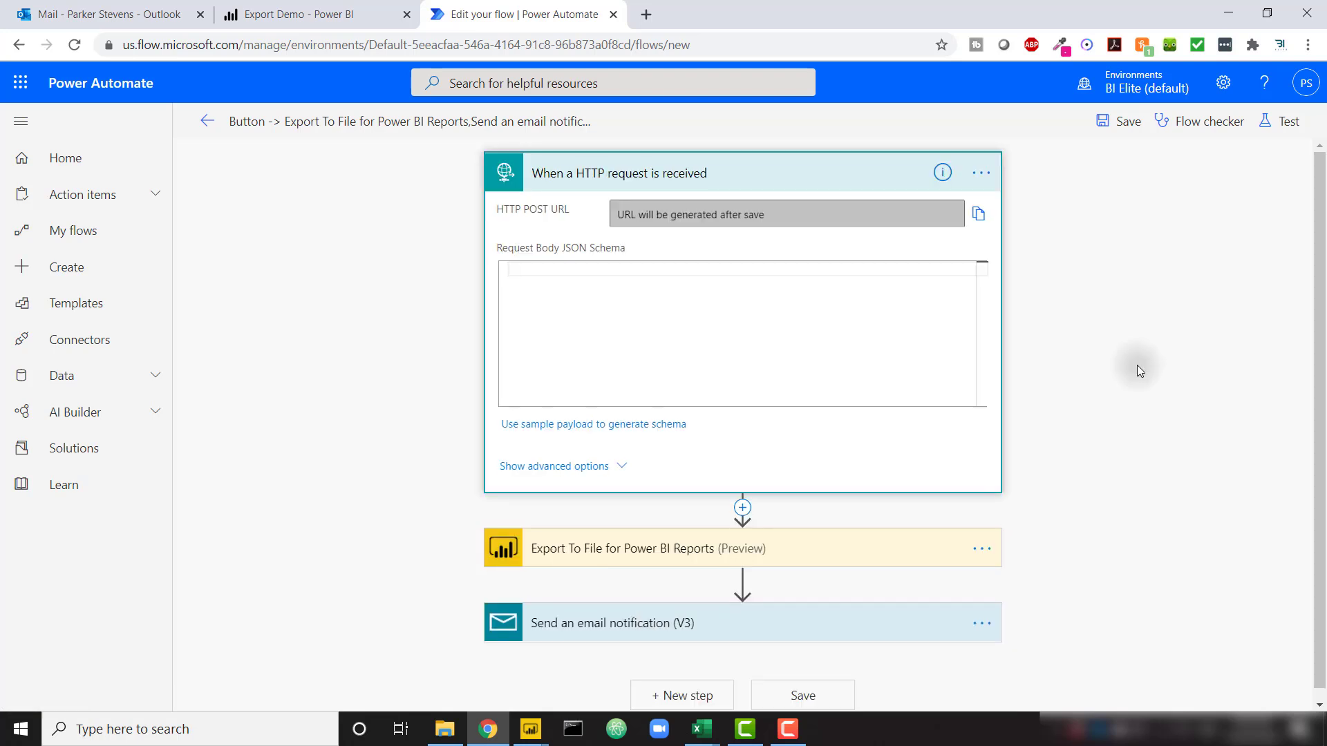
# Set the trigger method to GET, save the flow, and copy the generated URL
pyautogui.click(612, 467)
pyautogui.click(962, 467)
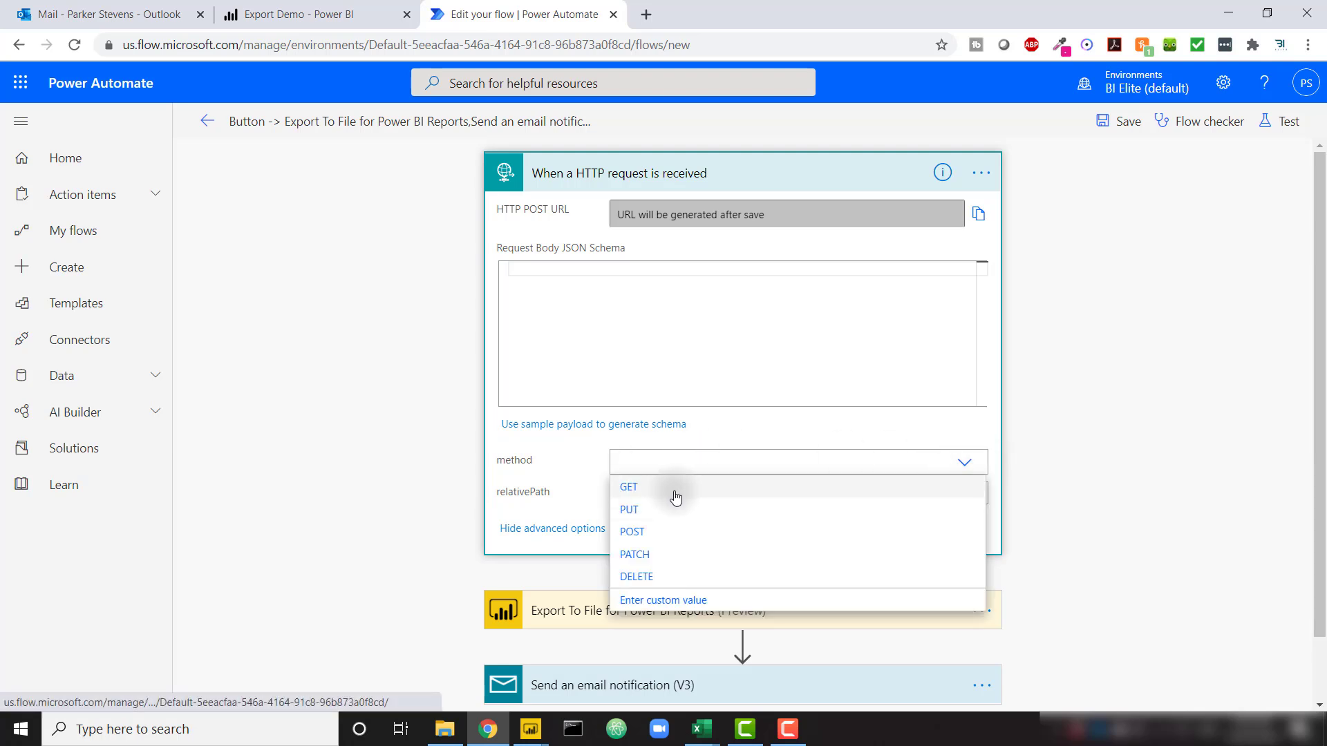
pyautogui.click(675, 498)
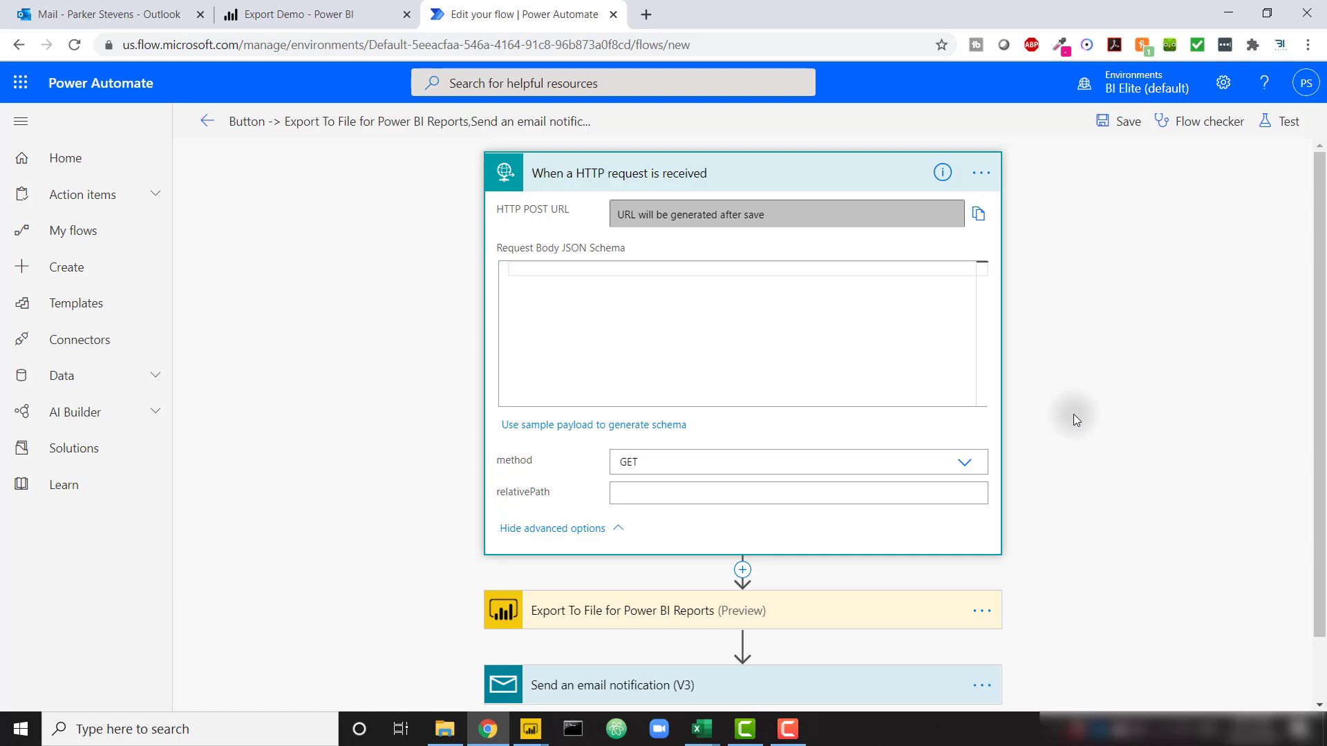
pyautogui.click(1119, 121)
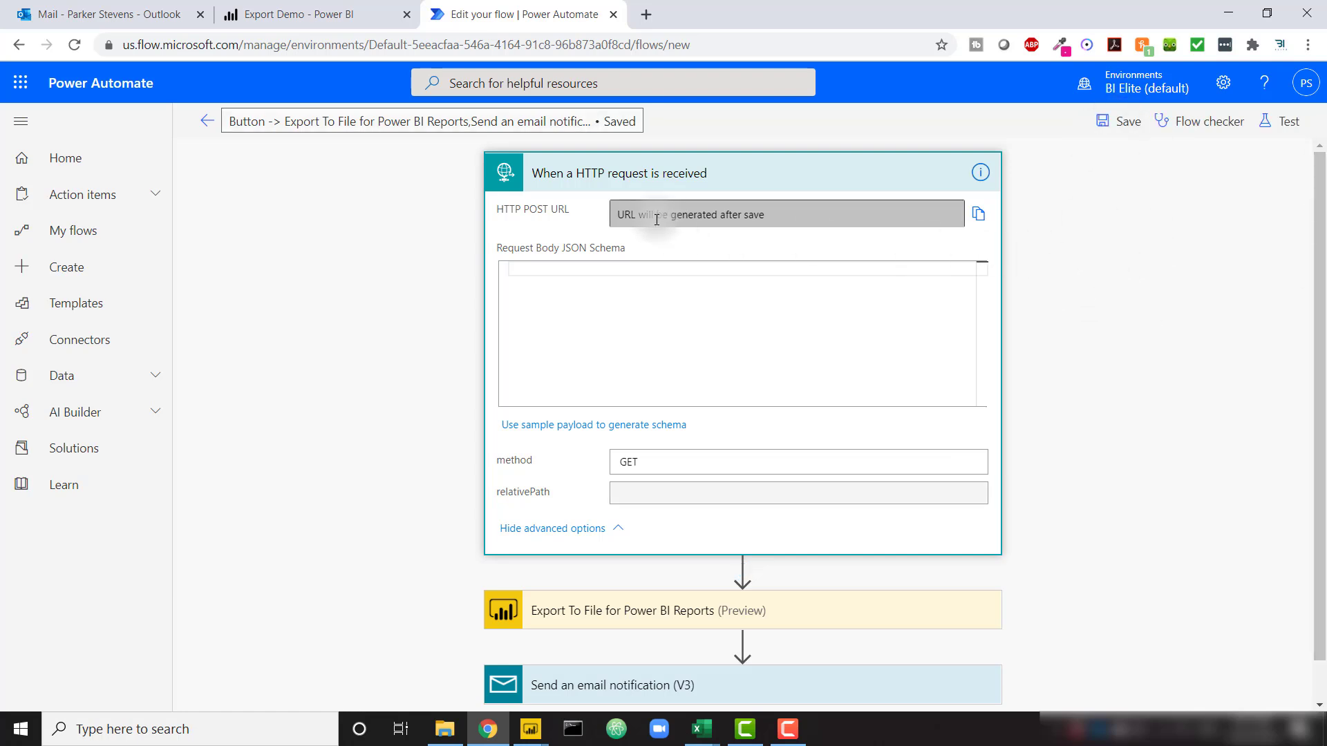
pyautogui.click(978, 214)
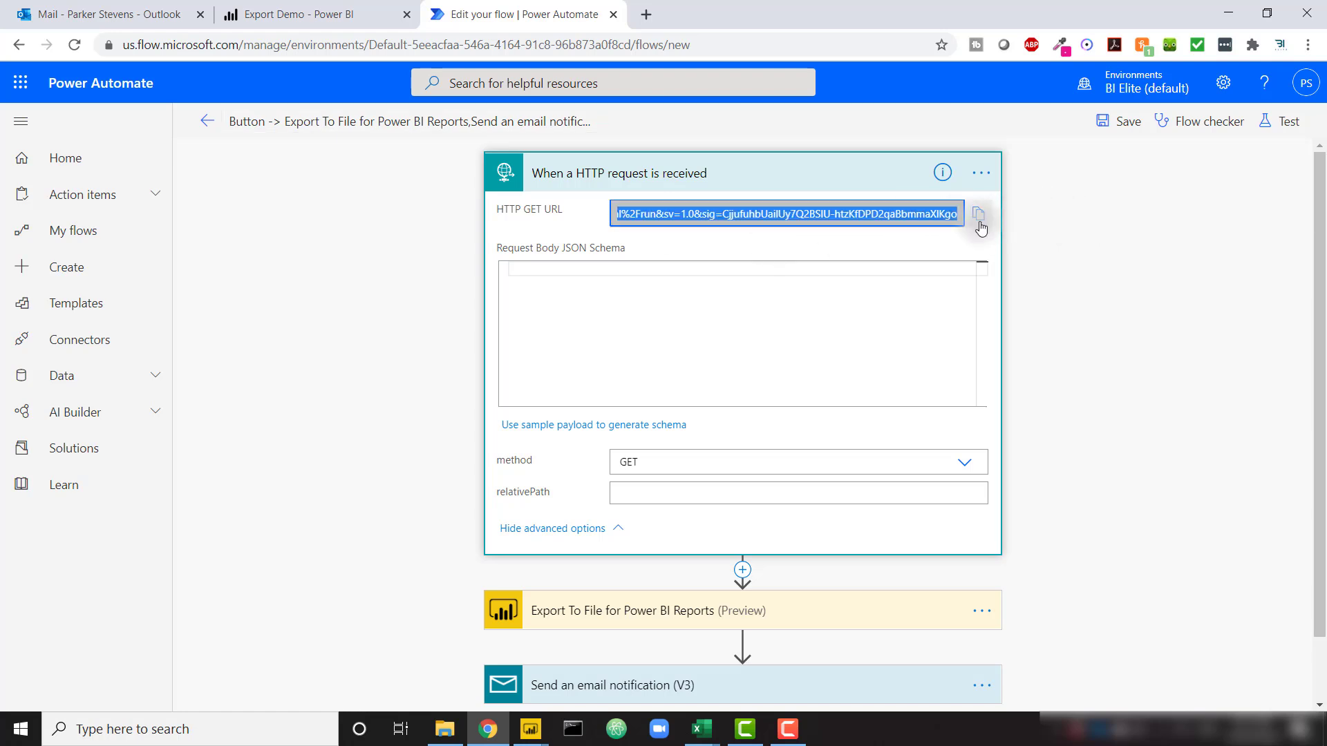
# Paste the flow's HTTP GET URL into a new Chrome tab's address bar
pyautogui.click(645, 12)
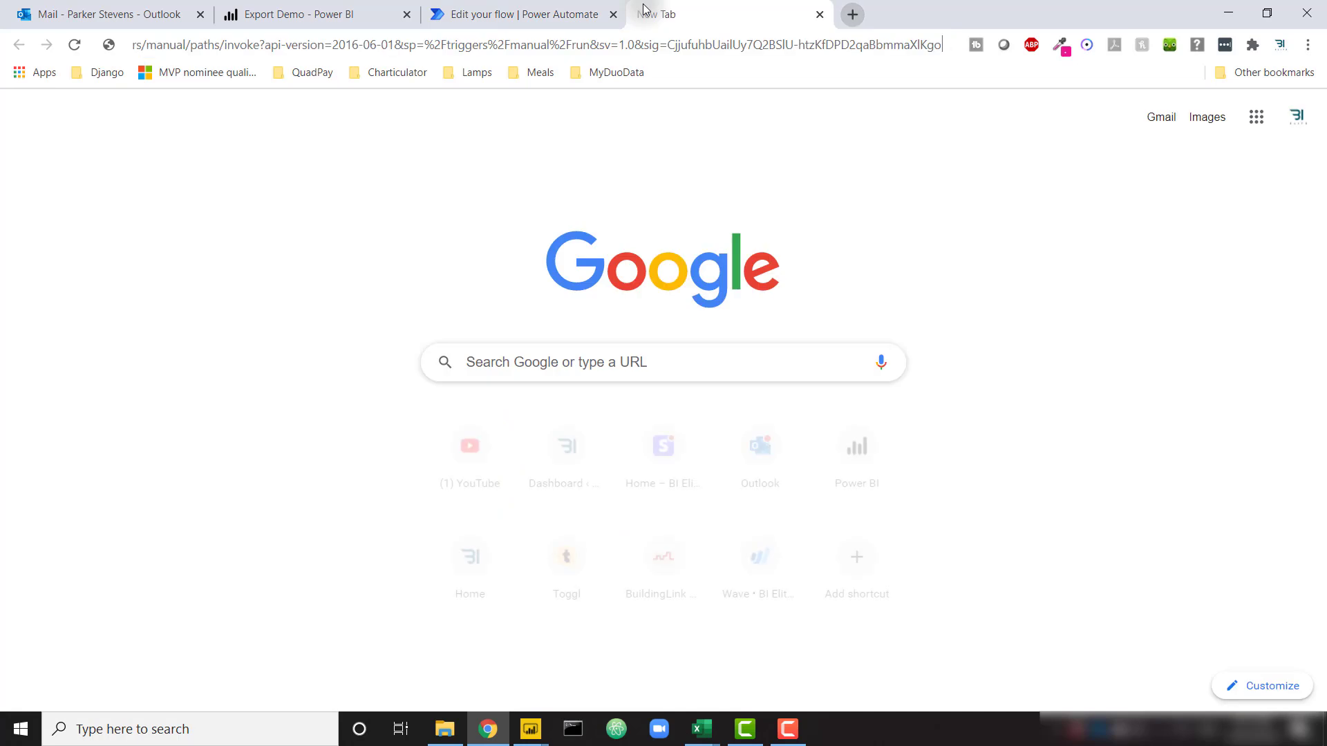
pyautogui.moveTo(663, 42); pyautogui.dragTo(70, 42)
pyautogui.moveTo(939, 44); pyautogui.dragTo(1001, 30)
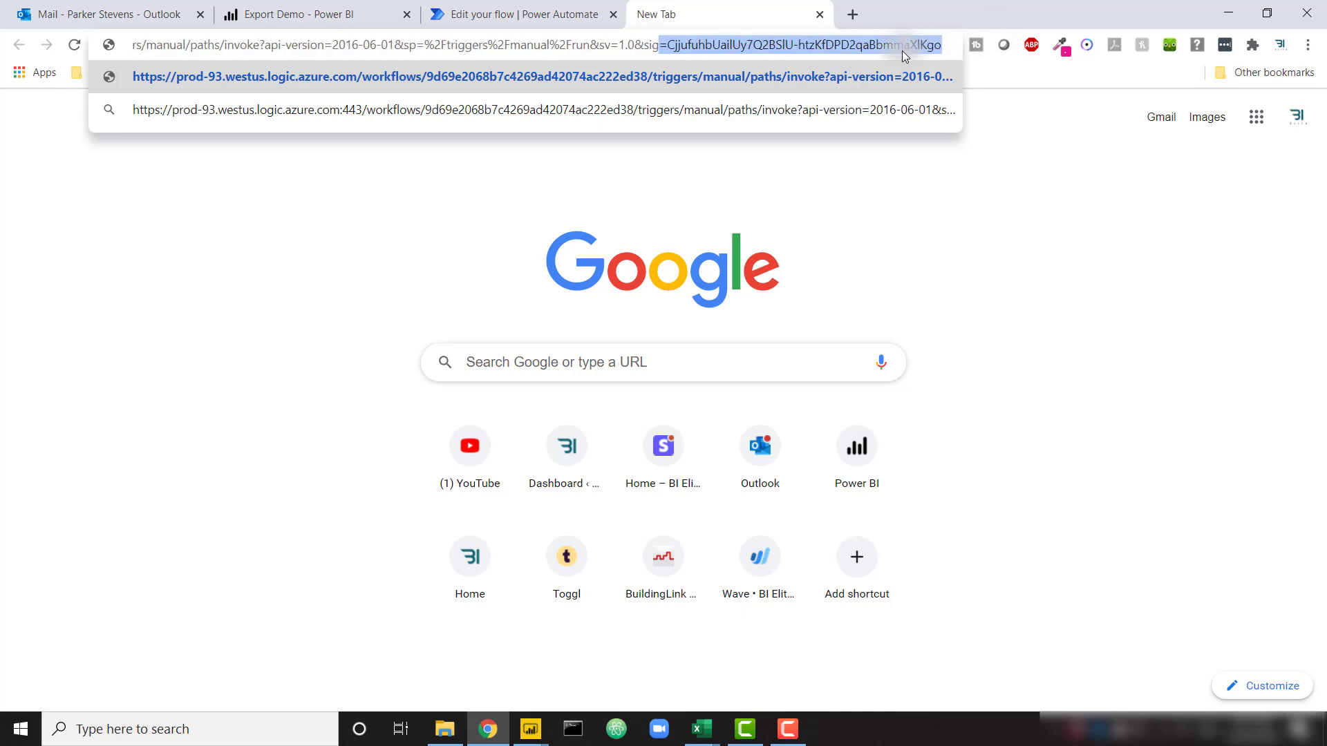
pyautogui.click(940, 44)
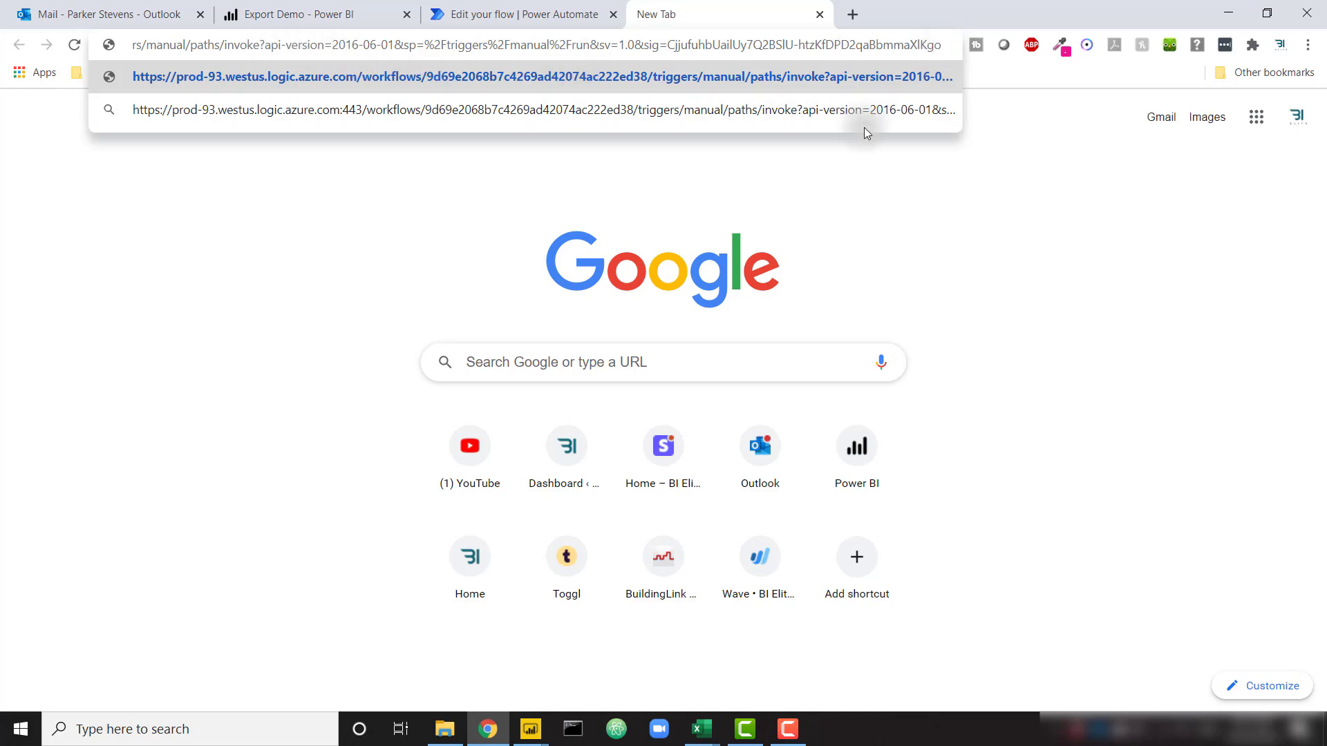
# Append &users= with a recipient's e-mail address and load the URL to call the flow
pyautogui.write('&users')
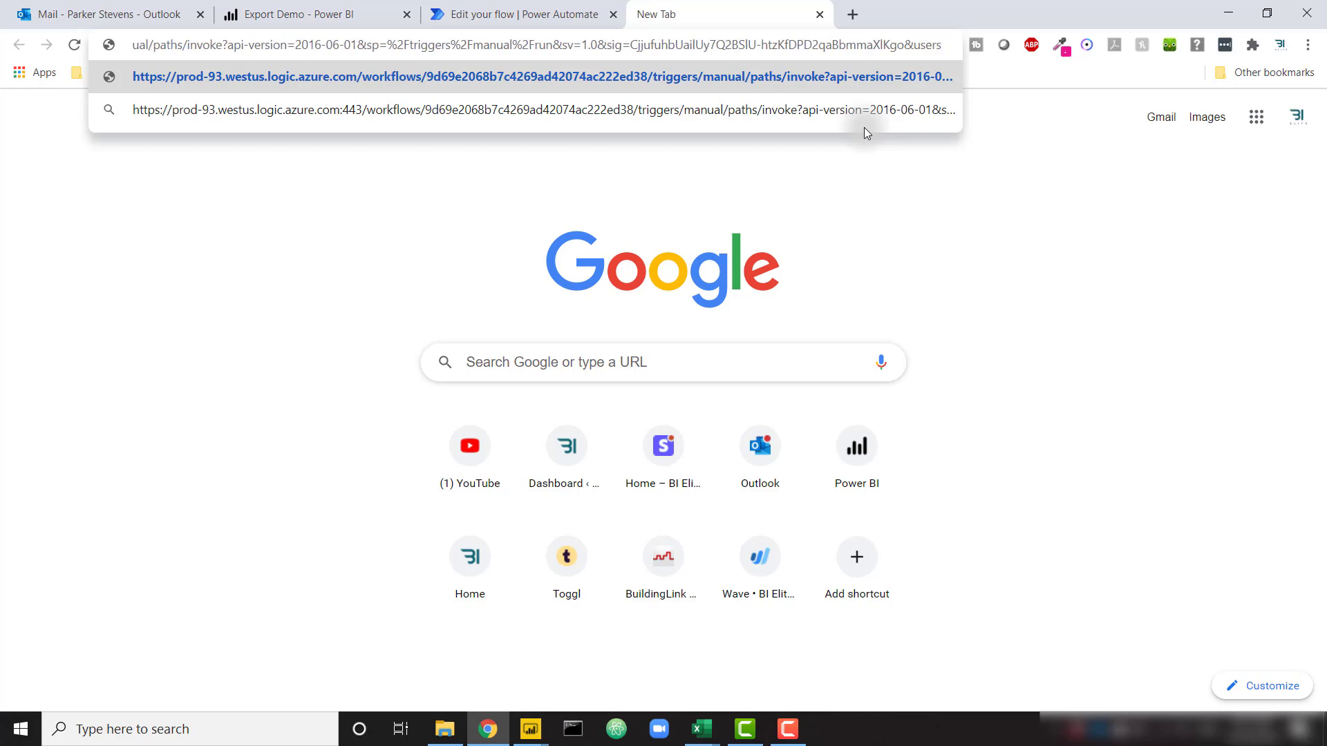
pyautogui.write('=')
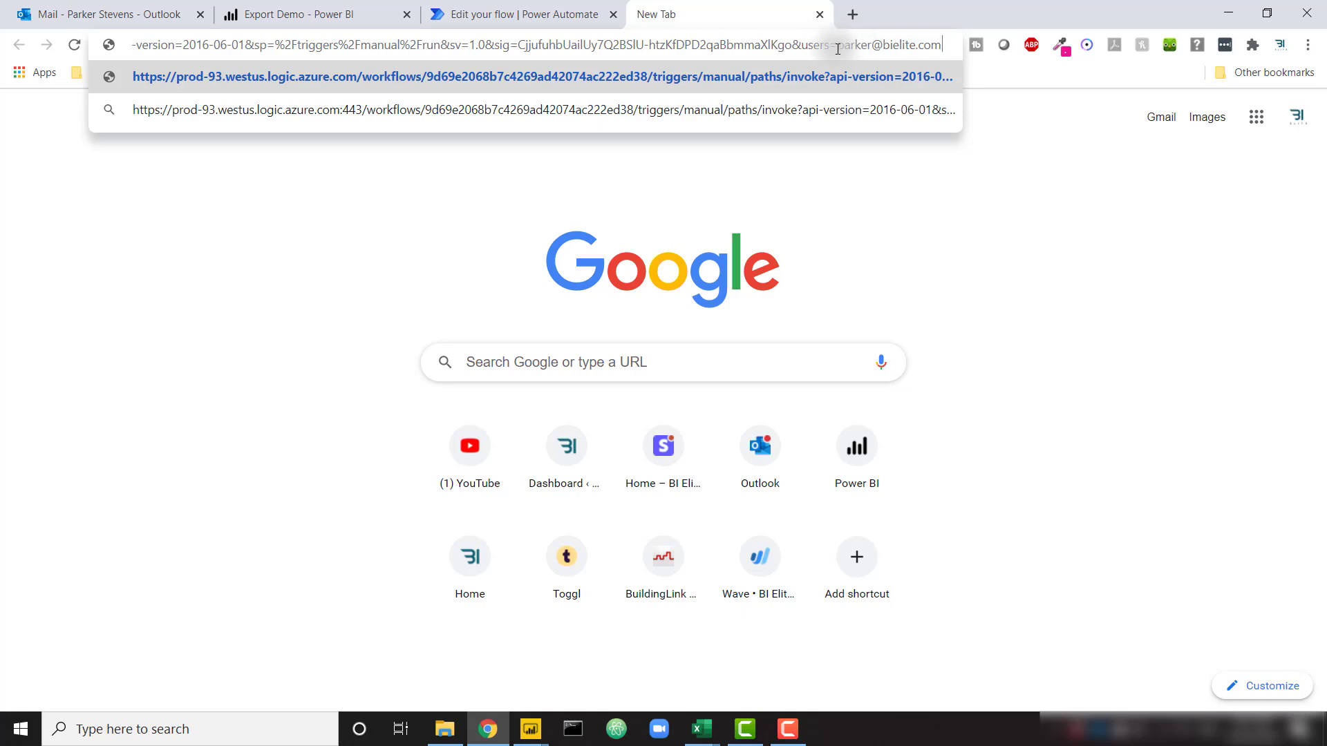
pyautogui.press('Return')
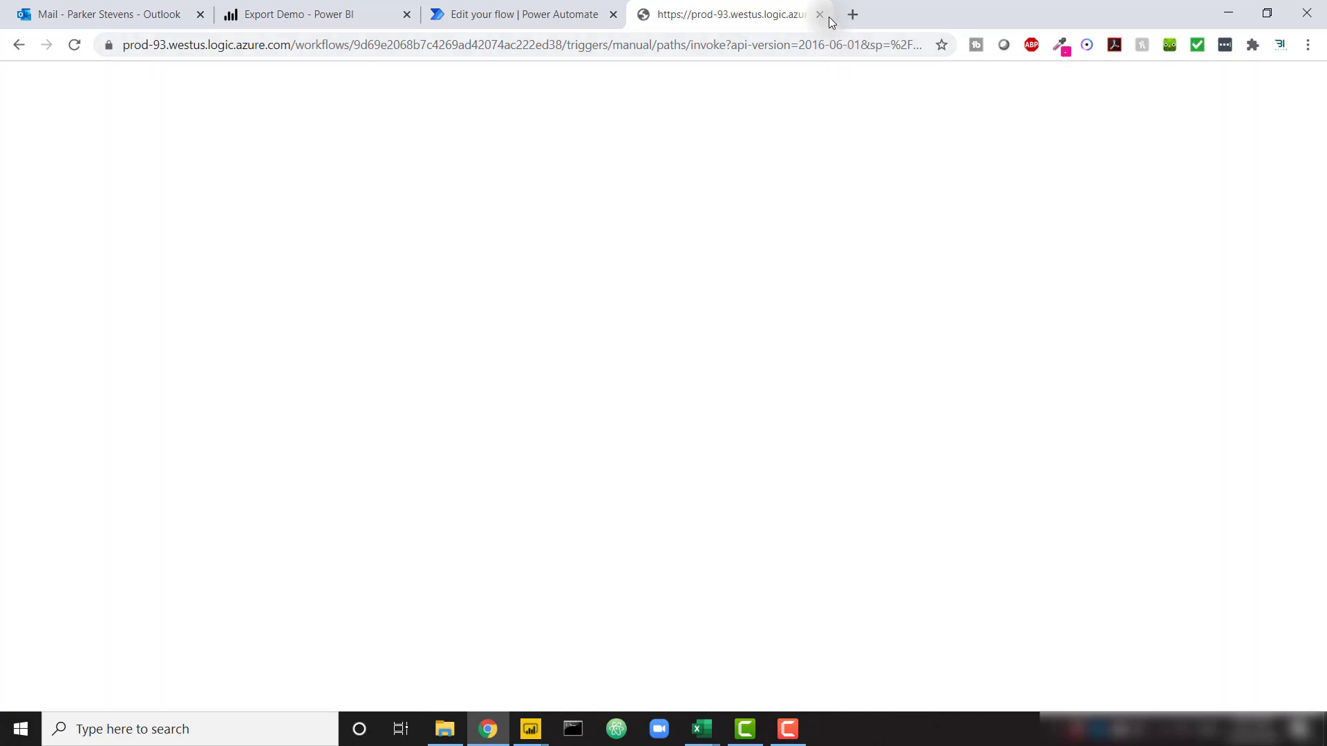
pyautogui.click(819, 15)
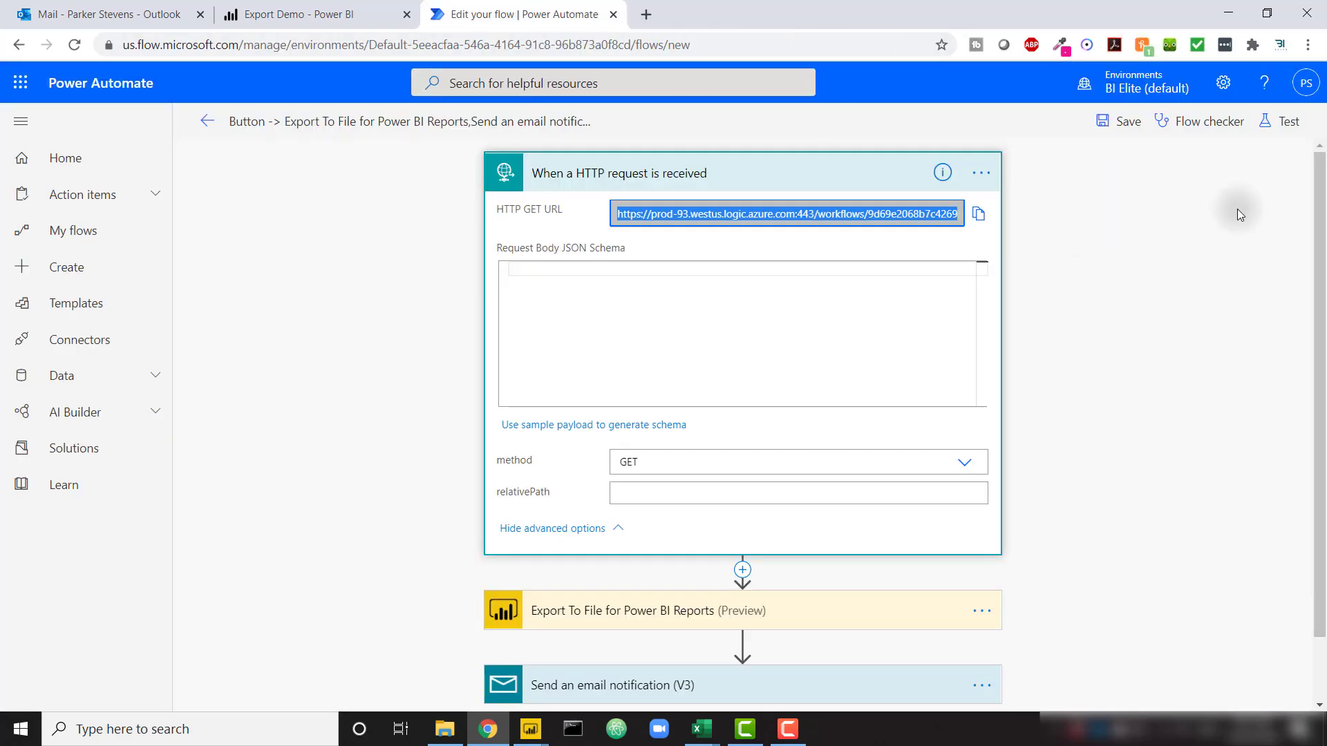
pyautogui.click(117, 235)
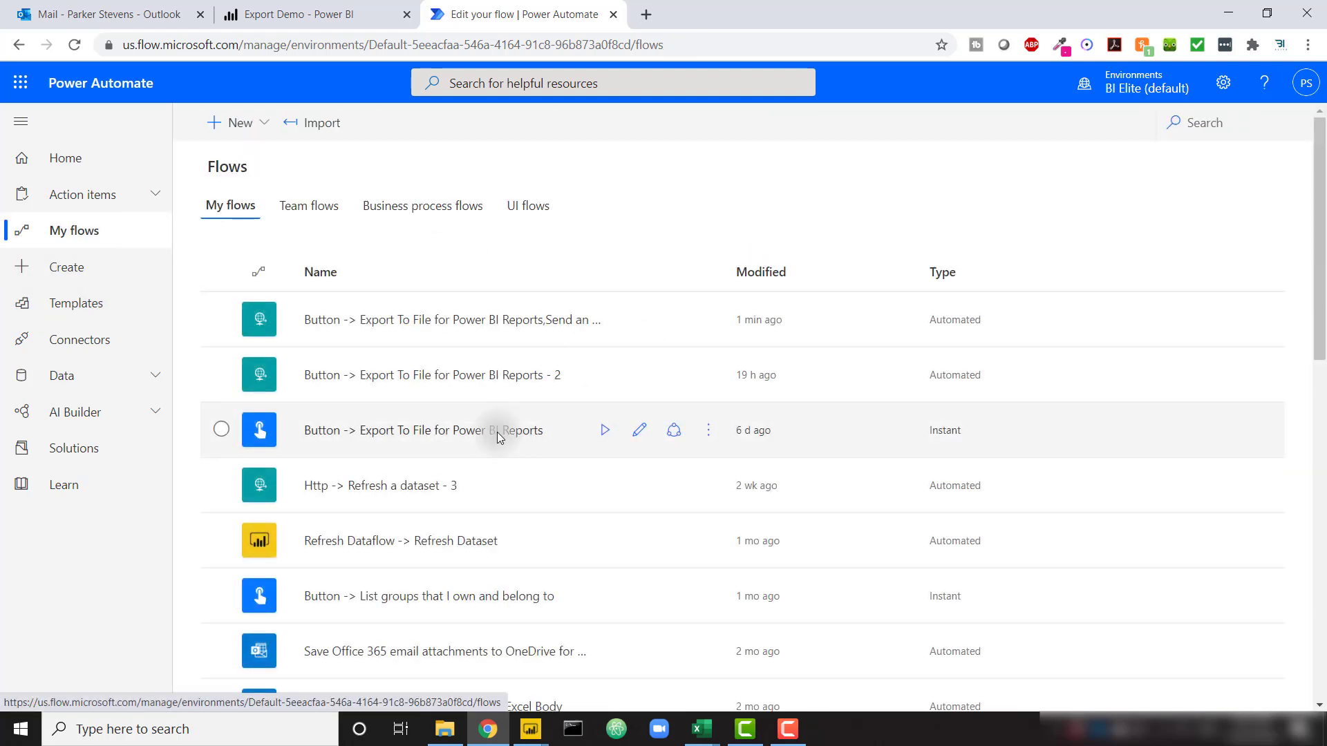
# Open the export flow's new running run, then return to the flow editor
pyautogui.click(460, 329)
pyautogui.click(461, 320)
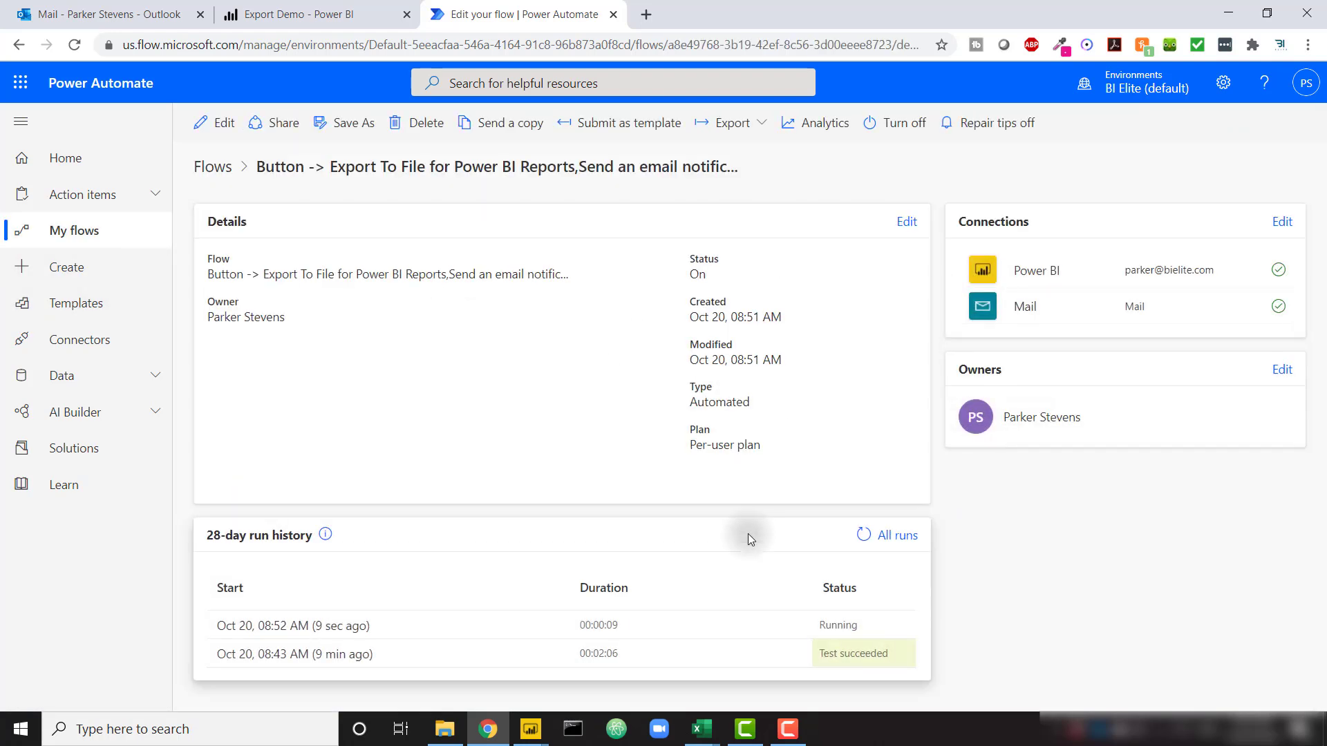
pyautogui.click(273, 626)
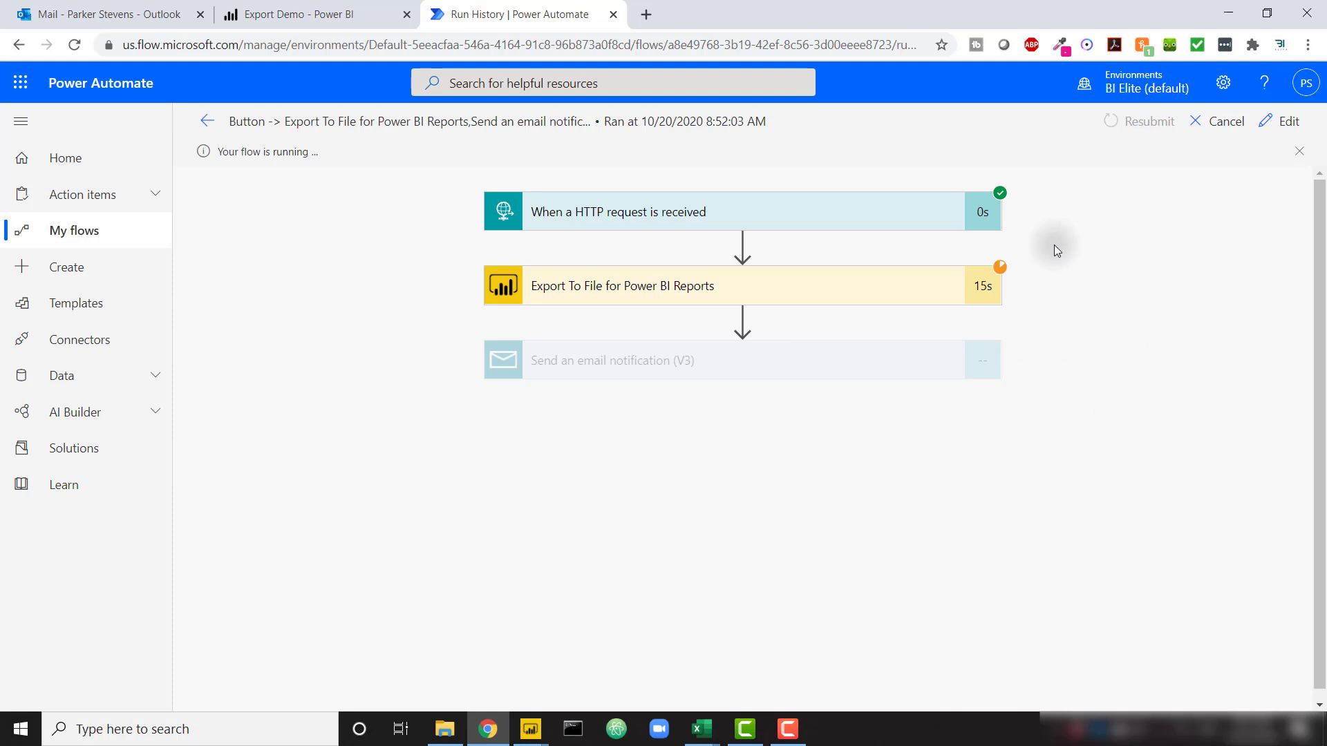
pyautogui.click(1277, 124)
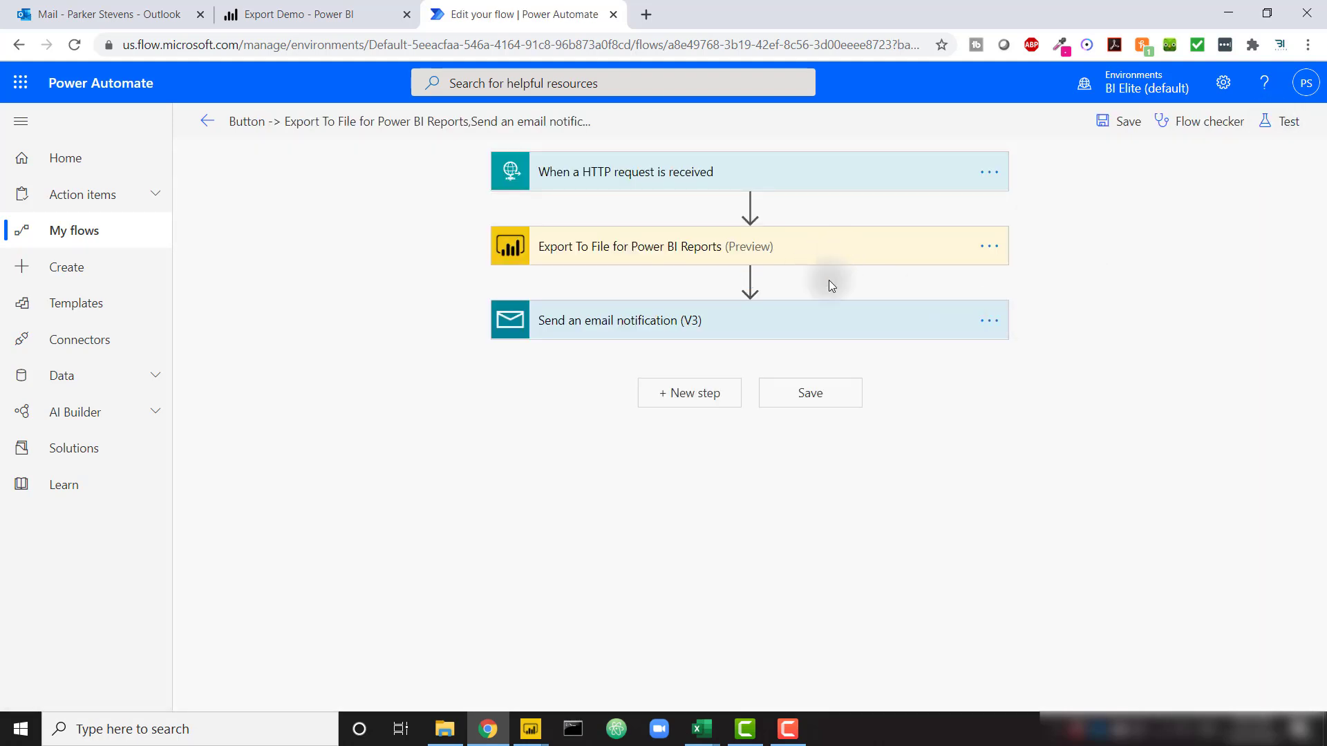
# Clear the fixed recipient address from the email step's To field
pyautogui.click(799, 321)
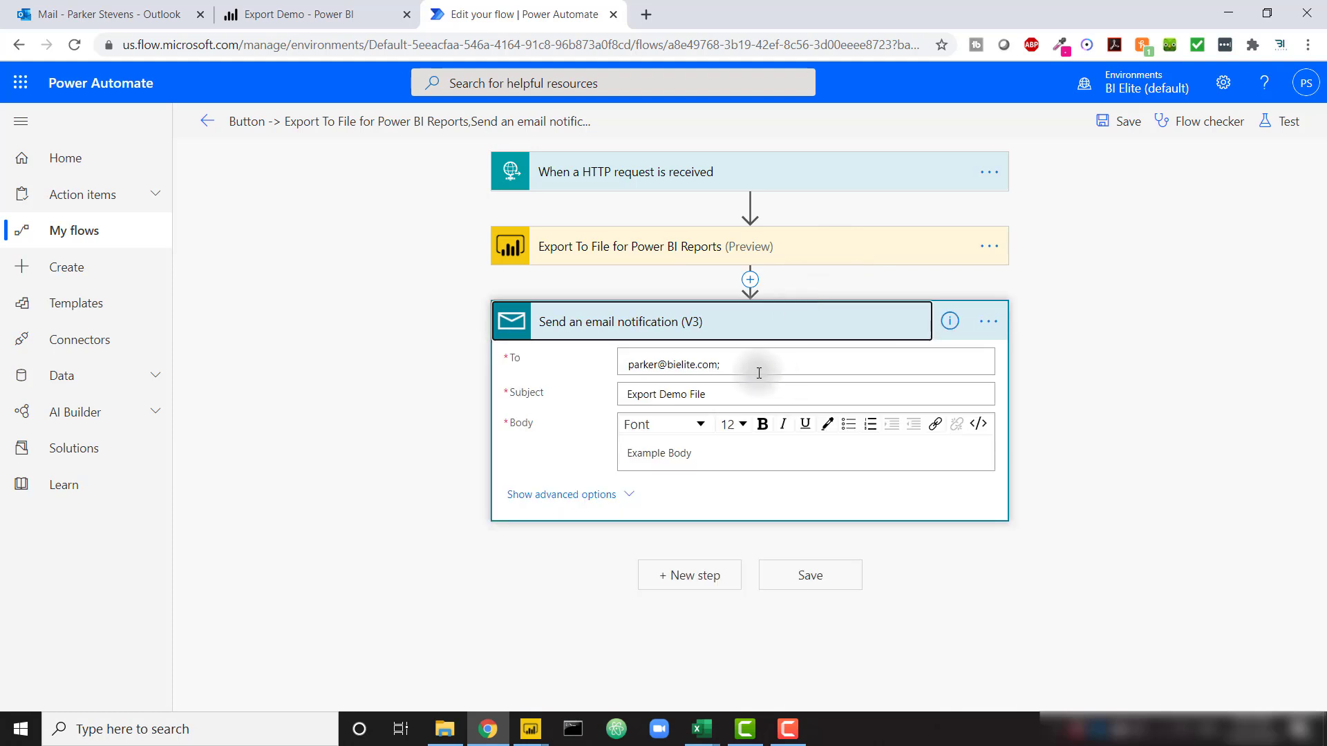
pyautogui.moveTo(756, 363); pyautogui.dragTo(607, 364)
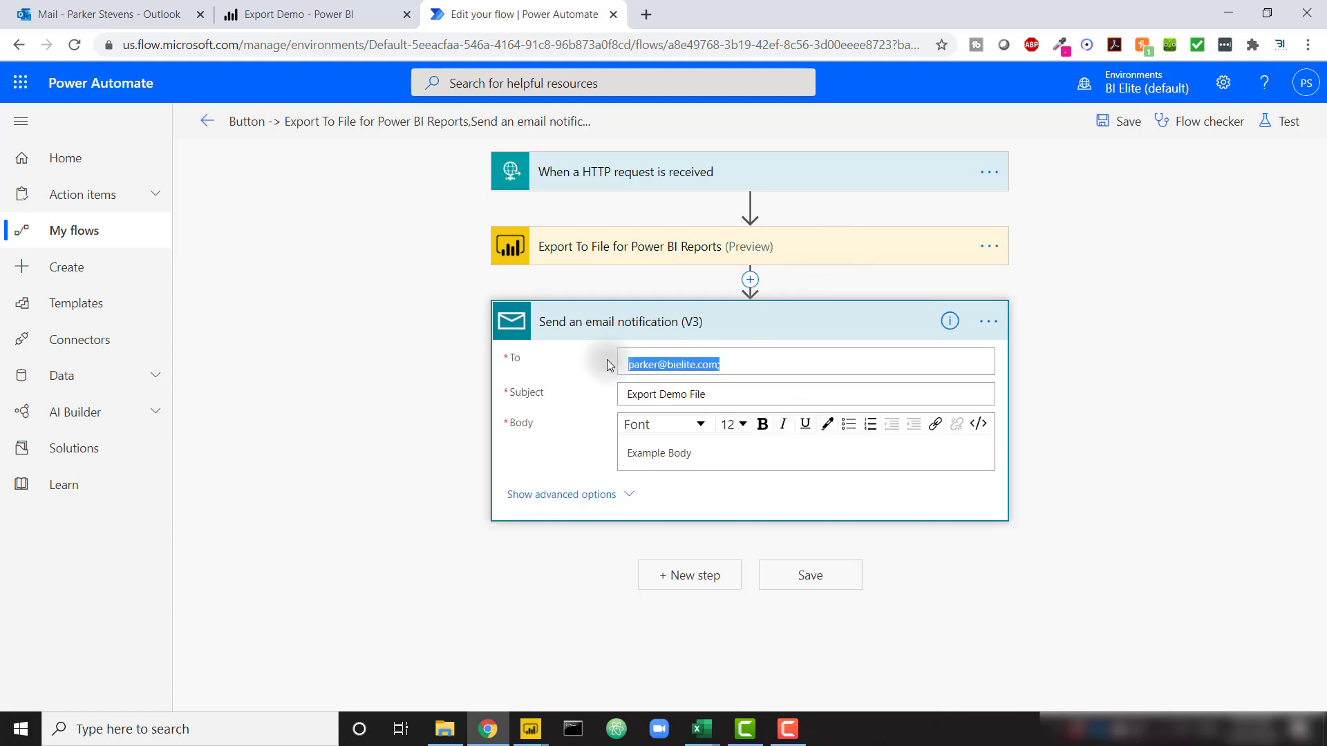
pyautogui.press('BackSpace')
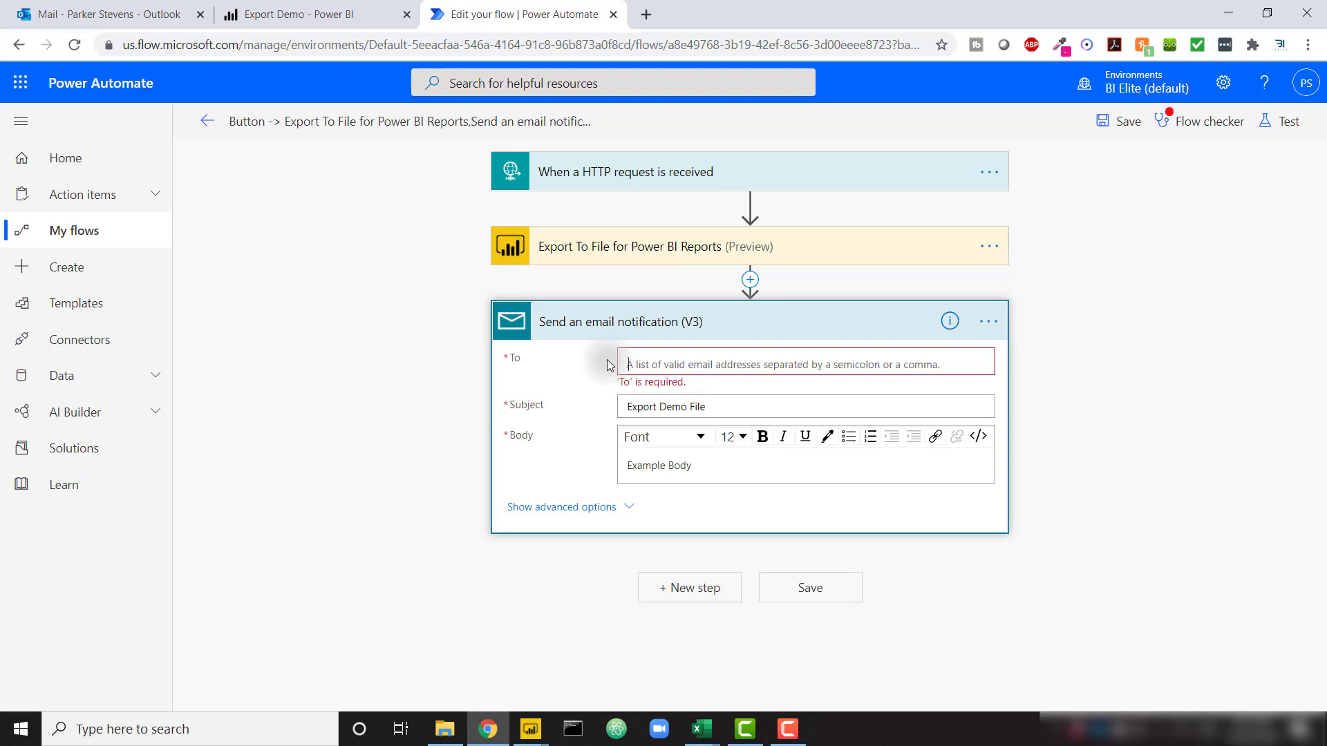
pyautogui.click(745, 368)
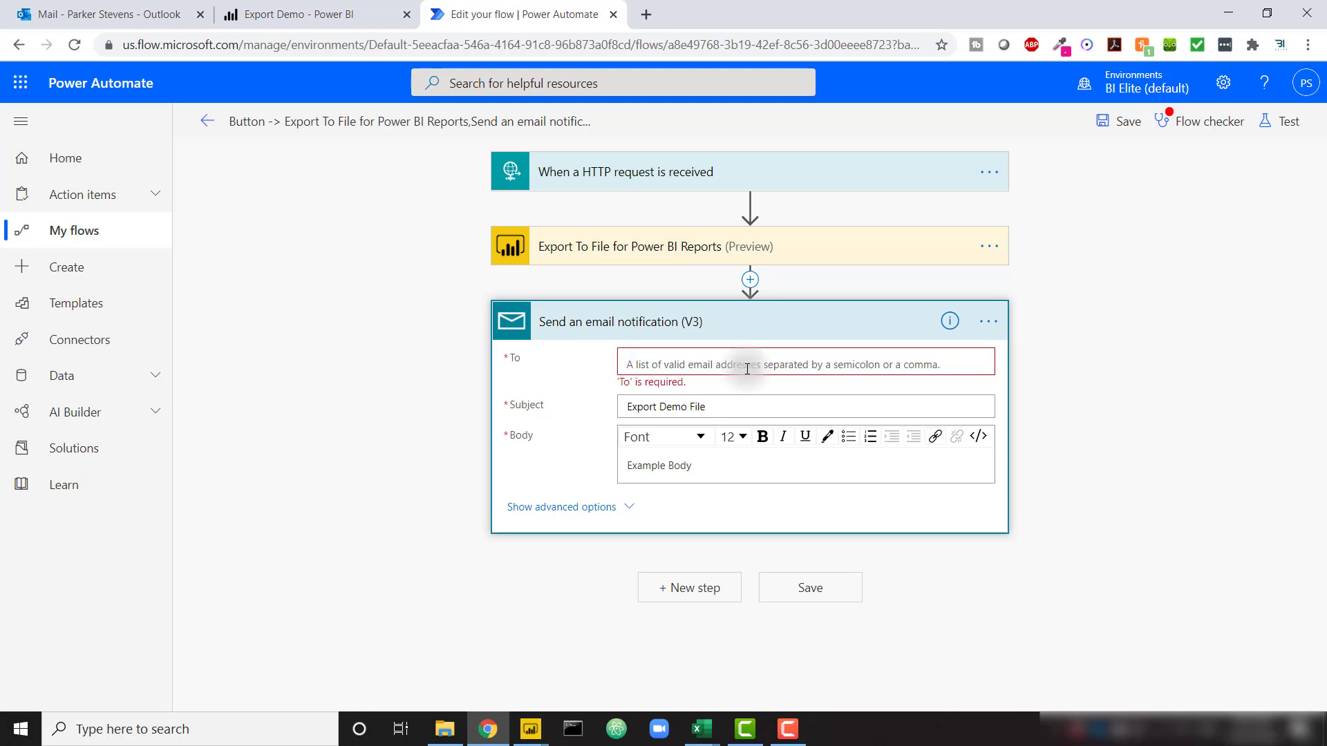
pyautogui.click(746, 365)
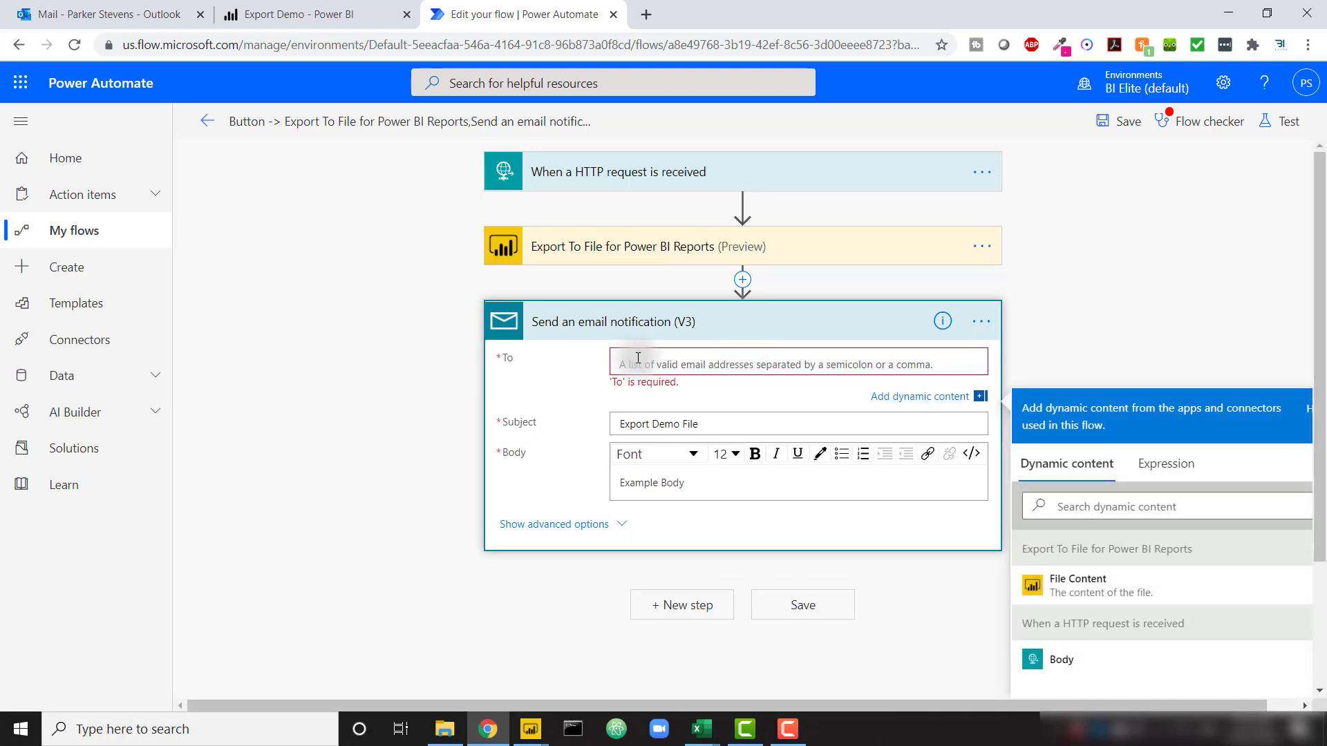
# Set the To field to the expression triggerOutputs()['Queries'].users and save the flow
pyautogui.click(1171, 466)
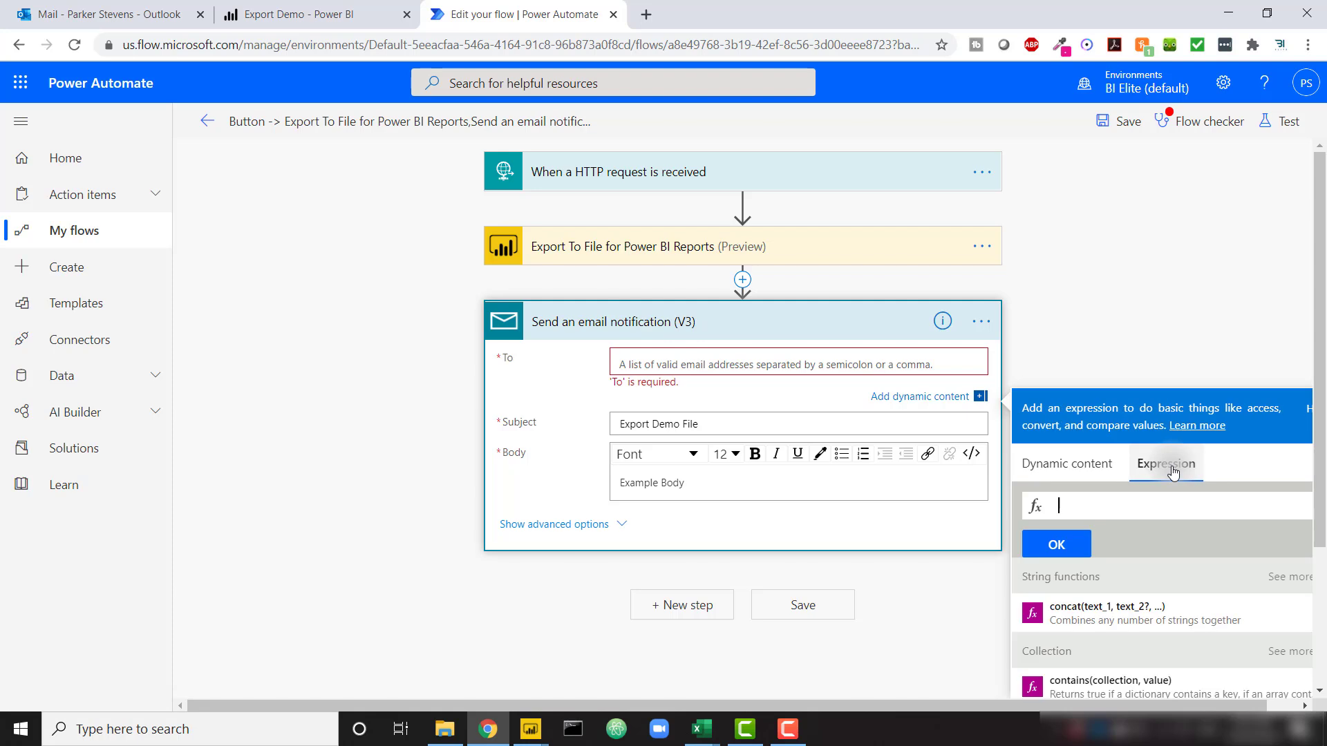
pyautogui.write('triggerOut')
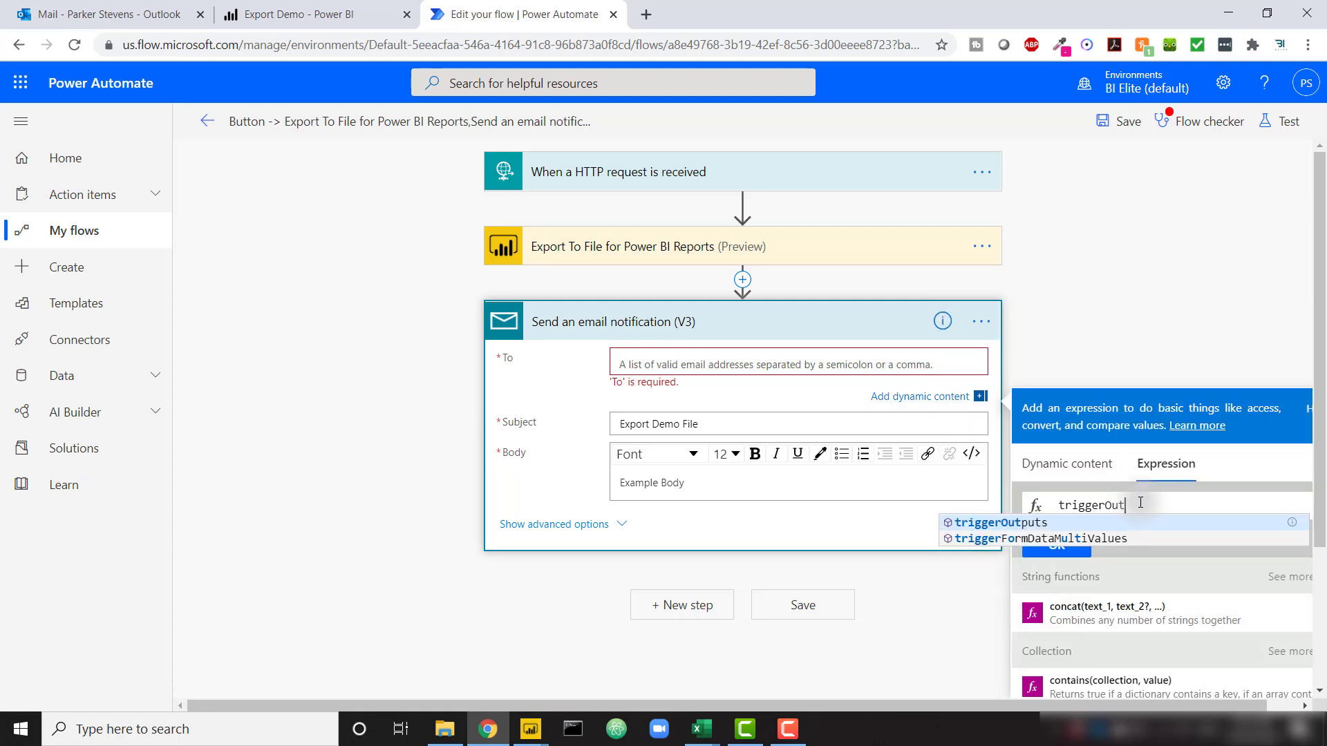
pyautogui.press('Tab')
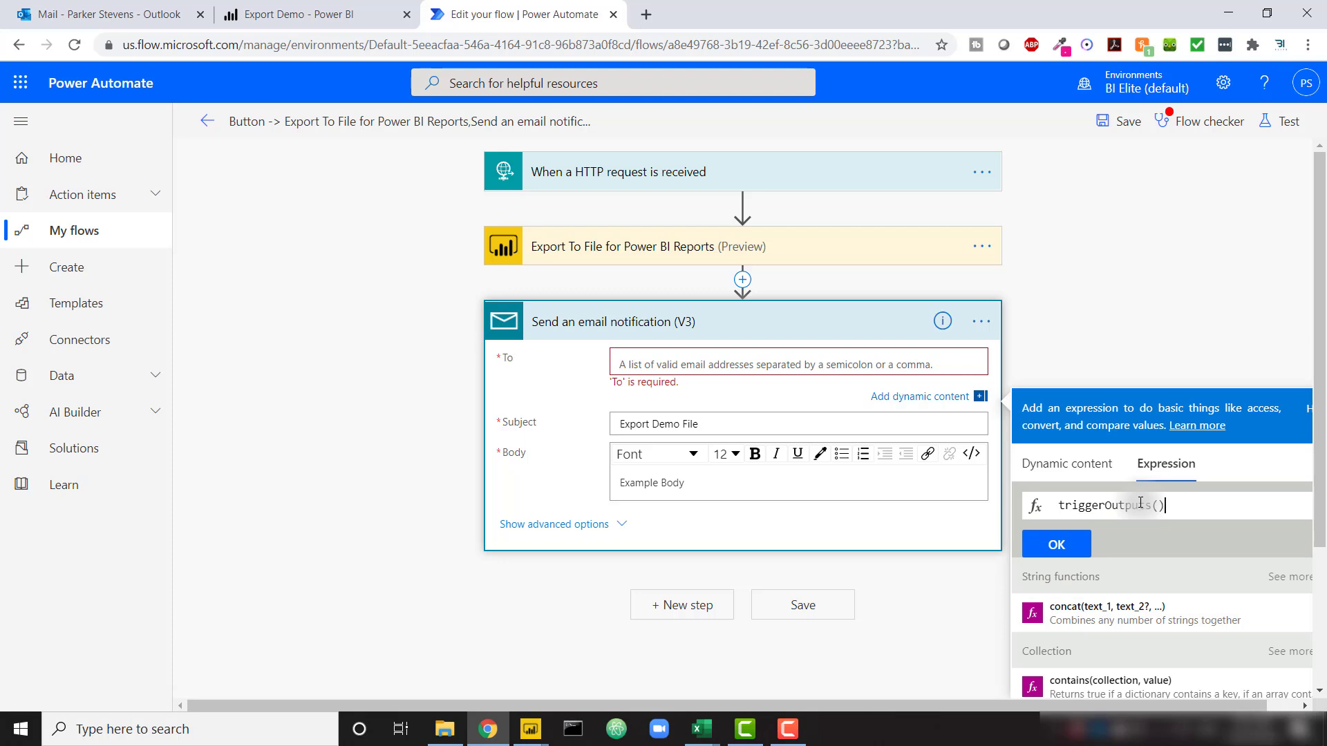
pyautogui.write("['Queryie")
pyautogui.press('BackSpace')
pyautogui.press('BackSpace')
pyautogui.press('BackSpace')
pyautogui.write('ies')
pyautogui.click(1290, 503)
pyautogui.write('.users')
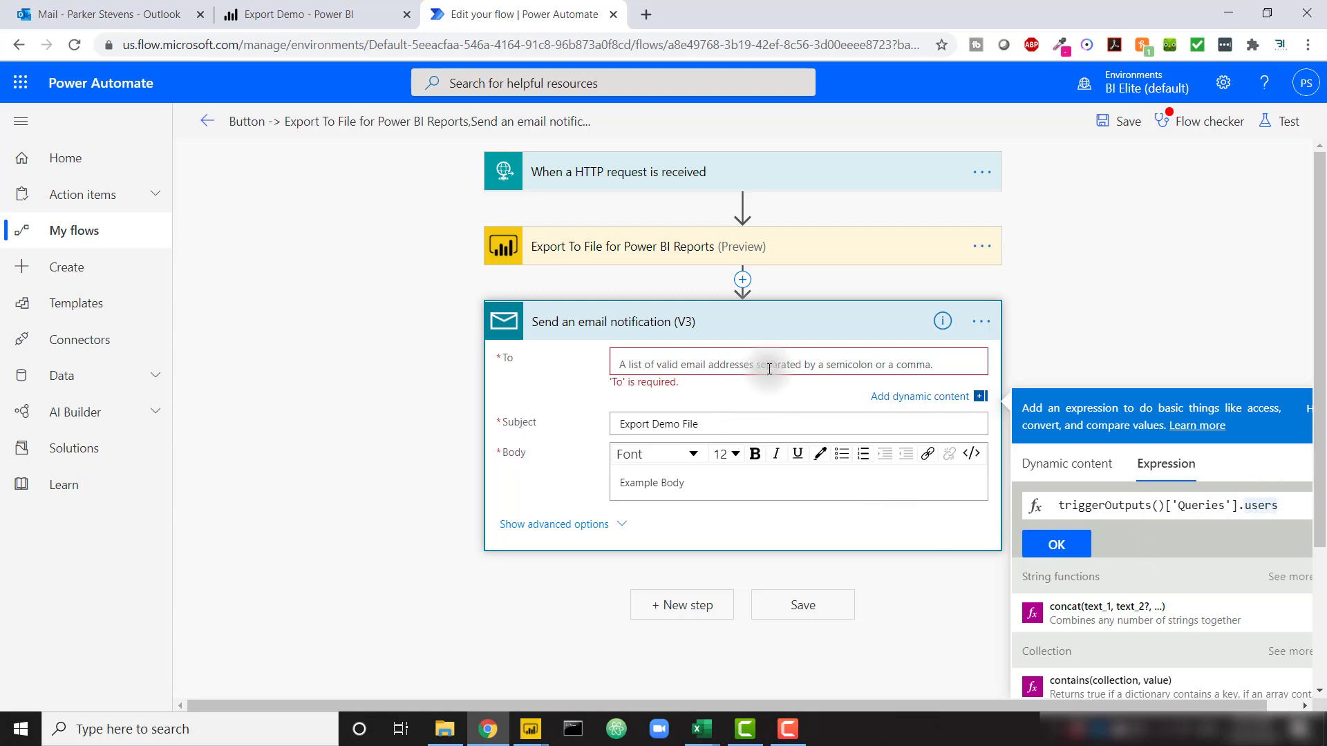
pyautogui.click(1053, 545)
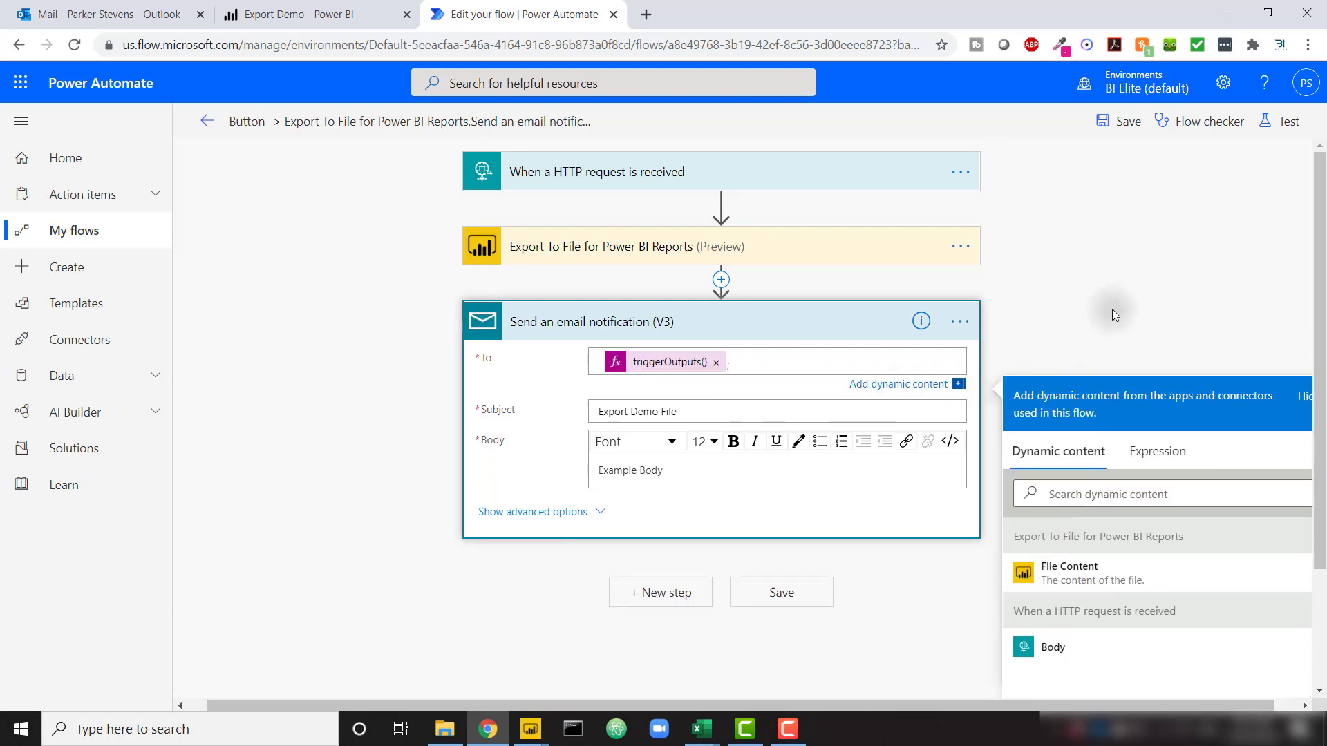
pyautogui.click(1112, 314)
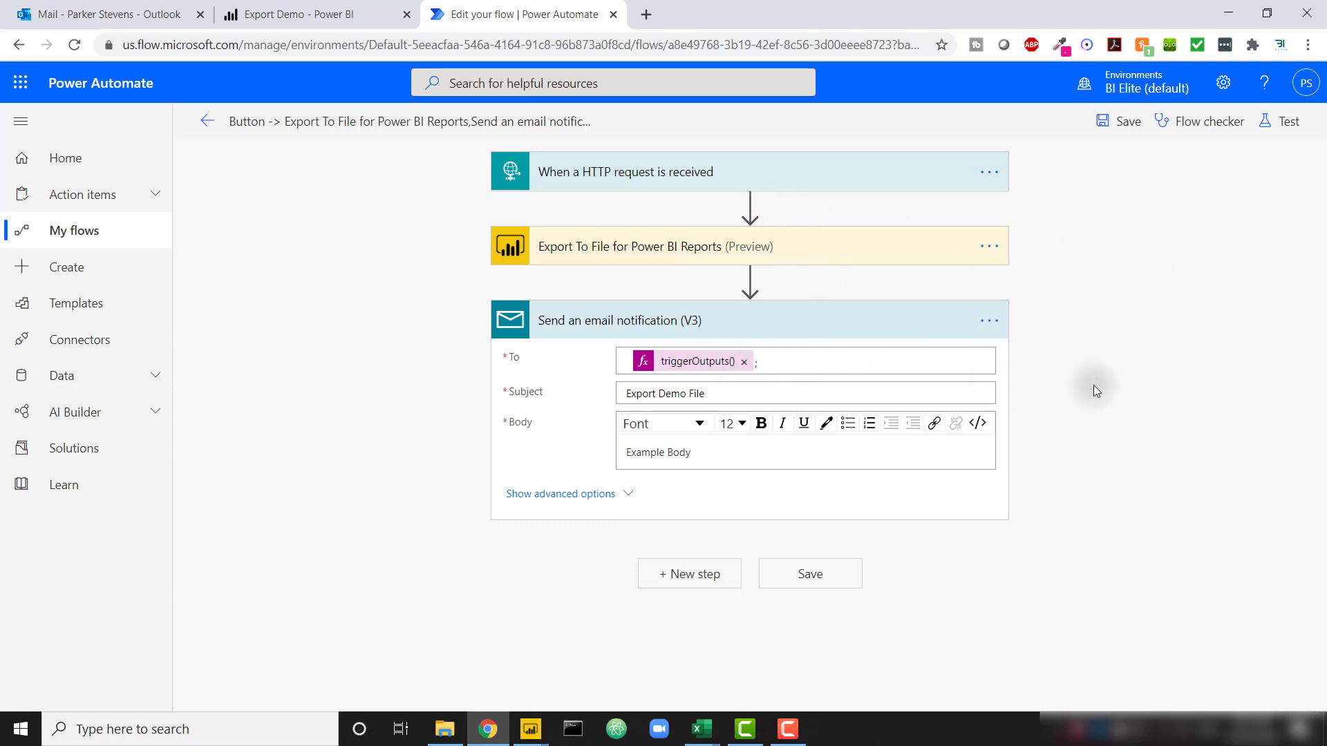
pyautogui.click(1122, 123)
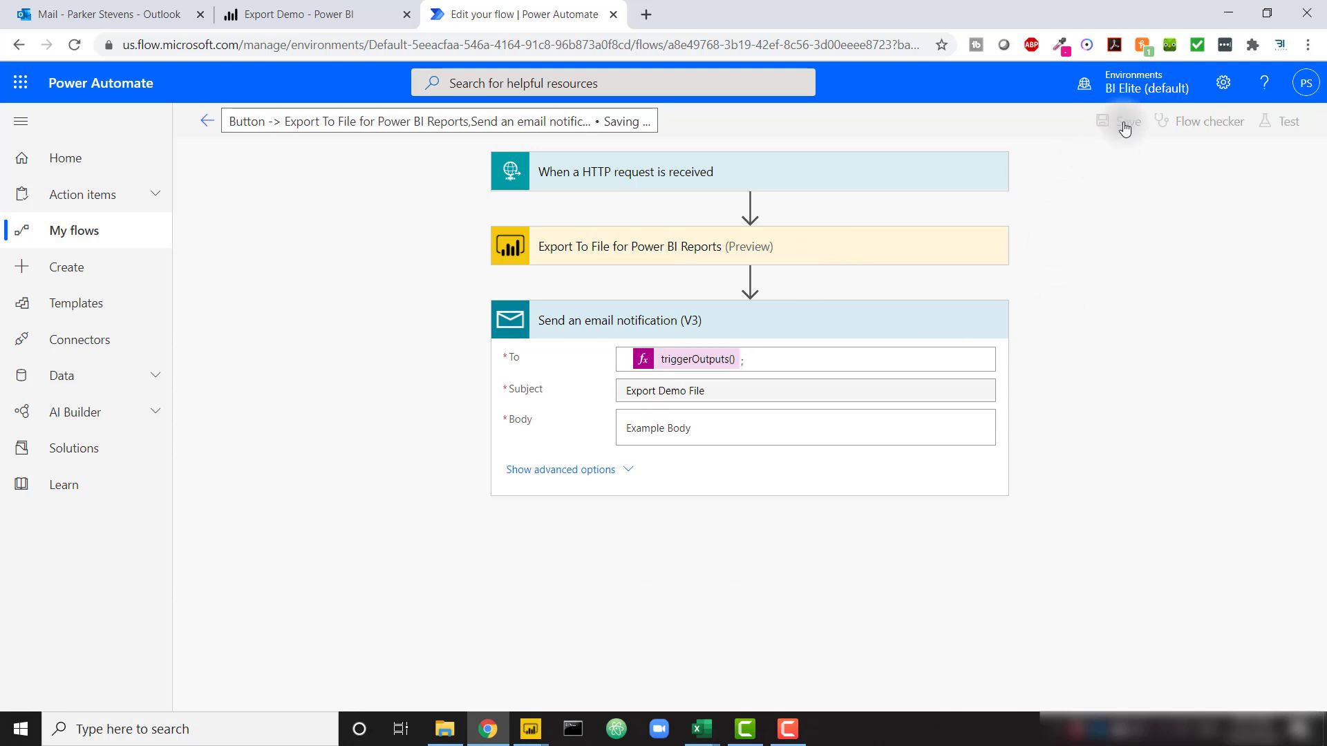
# Copy the HTTP trigger's GET URL and switch to the Power BI Desktop report
pyautogui.click(801, 169)
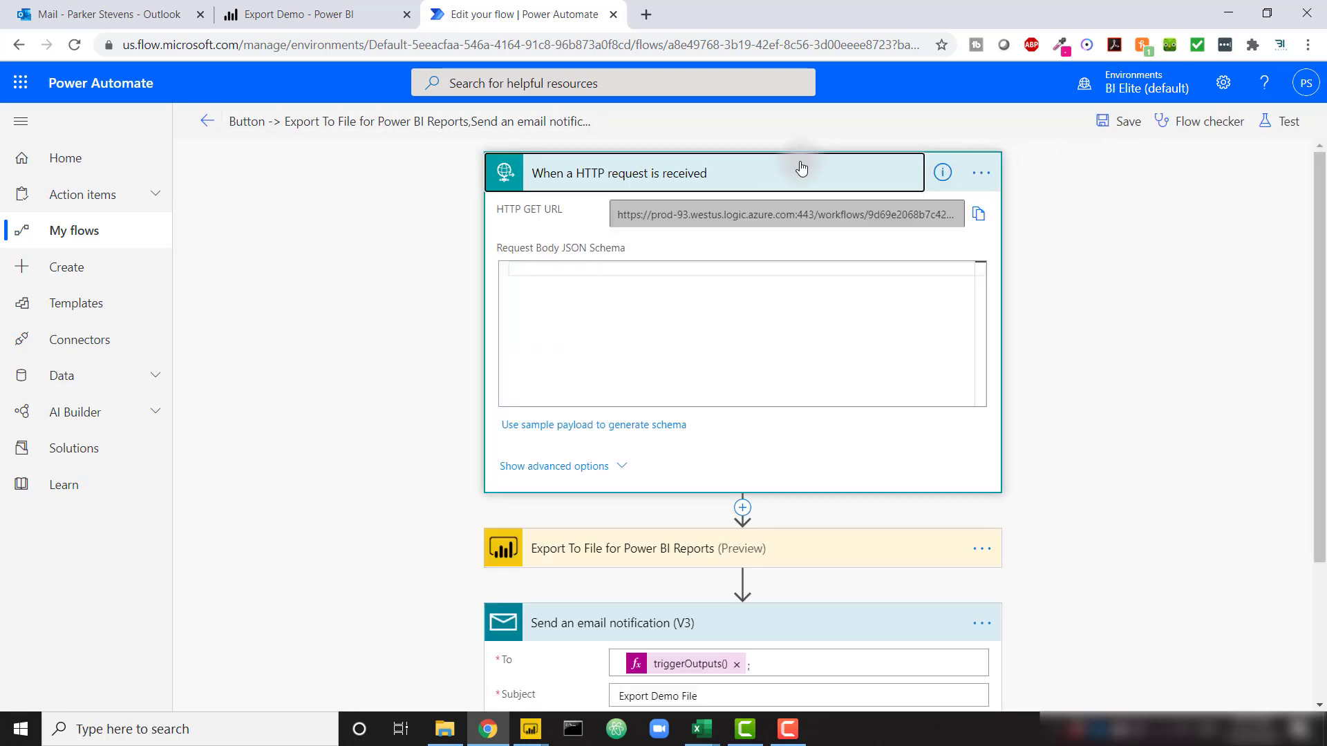
pyautogui.click(981, 220)
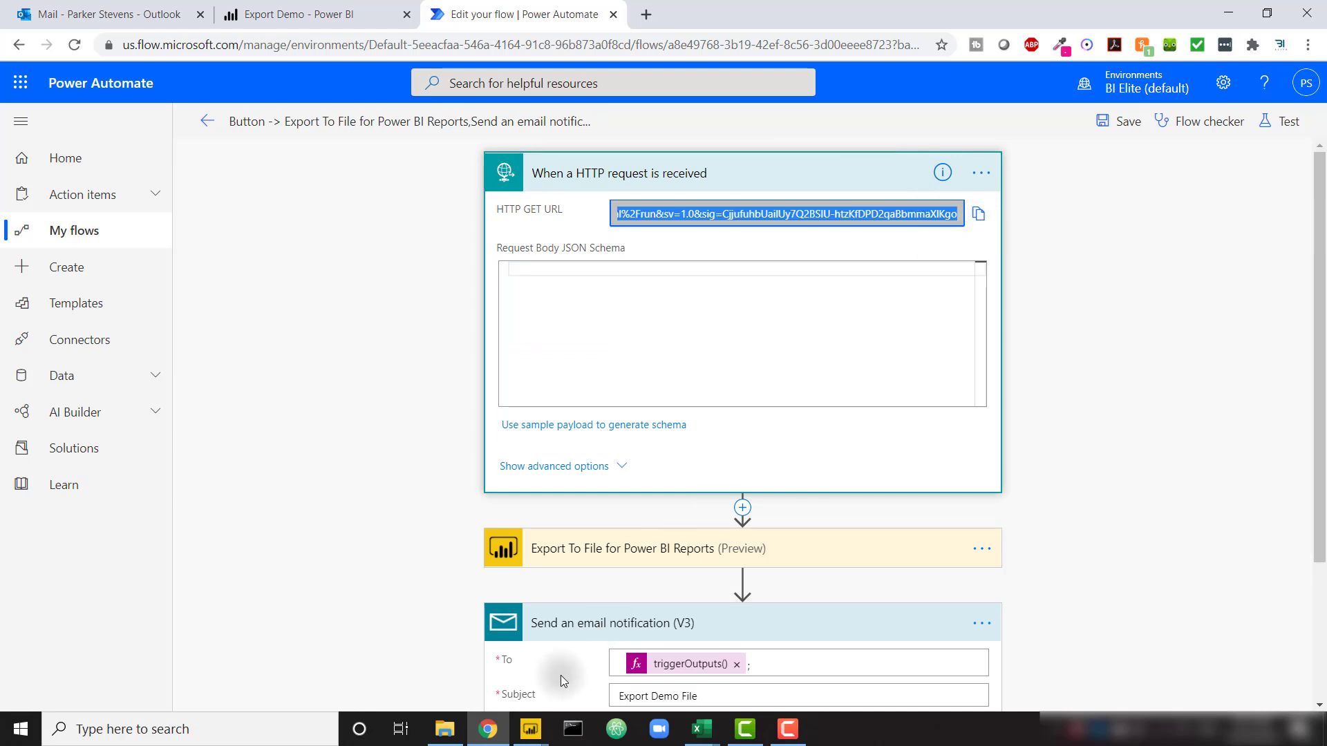
pyautogui.moveTo(544, 729)
pyautogui.click(472, 654)
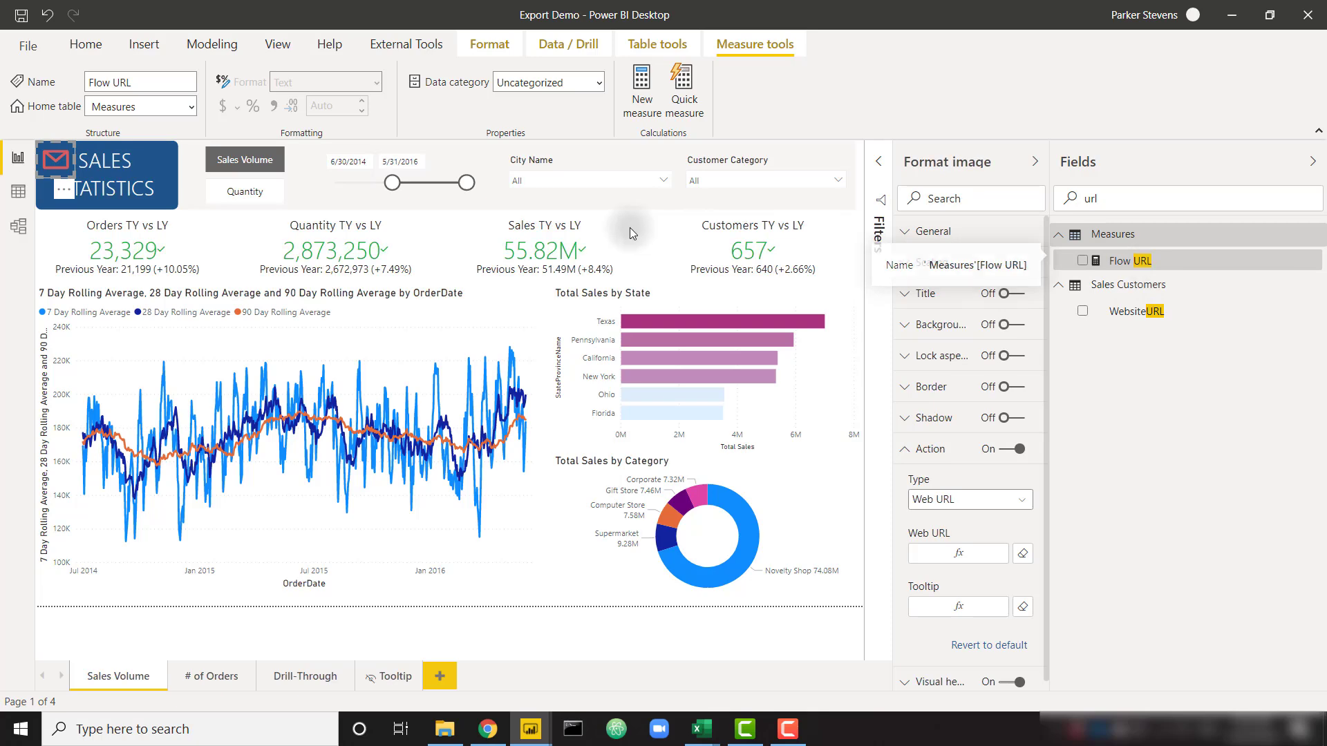
# Replace the old address in the Flow URL measure with the new flow URL plus "&users=
pyautogui.click(1130, 260)
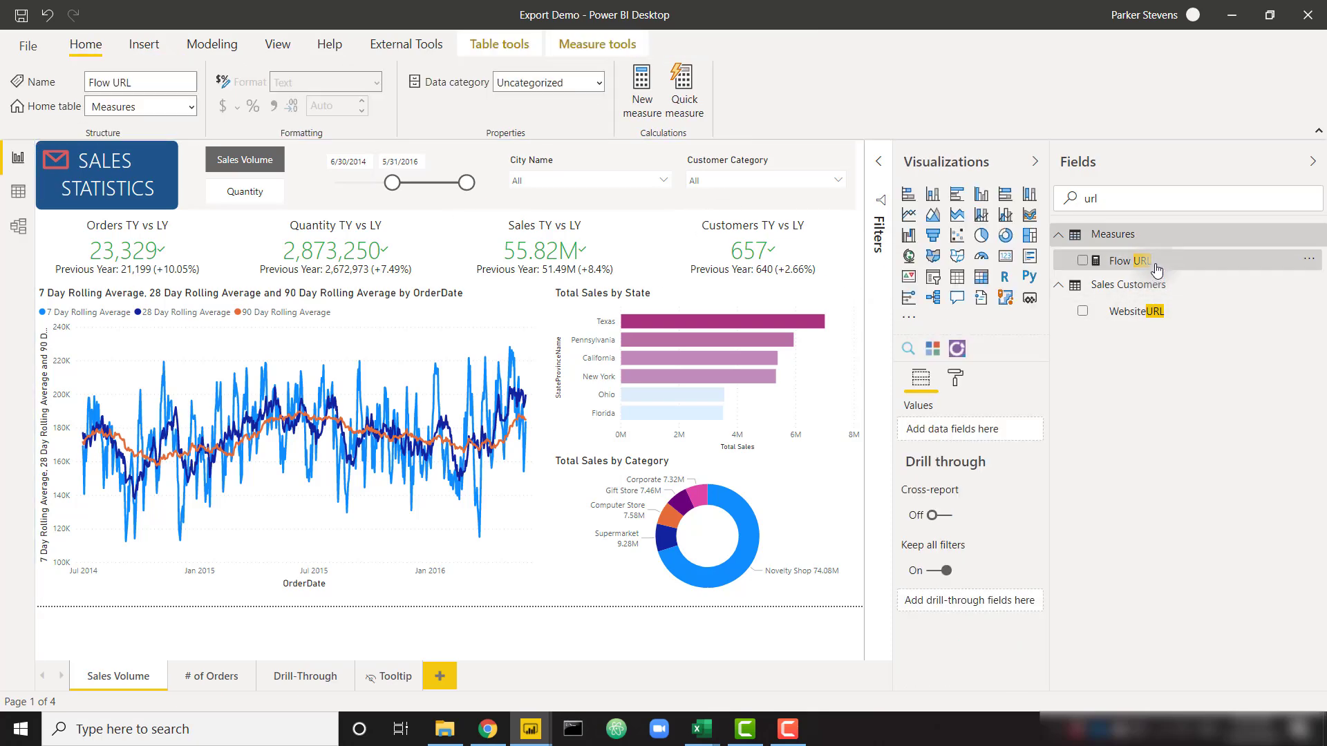
pyautogui.click(878, 159)
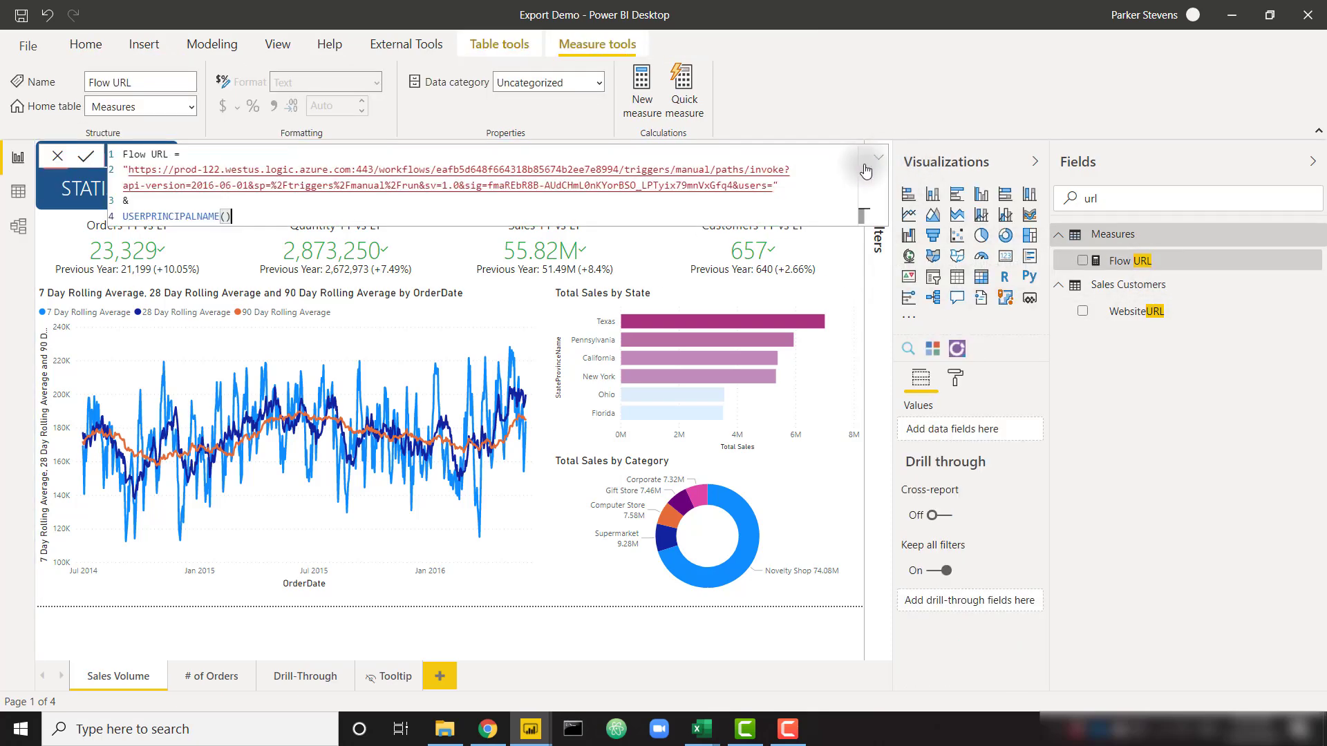
pyautogui.moveTo(130, 172); pyautogui.dragTo(774, 184)
pyautogui.hotkey('ctrl', 'v')
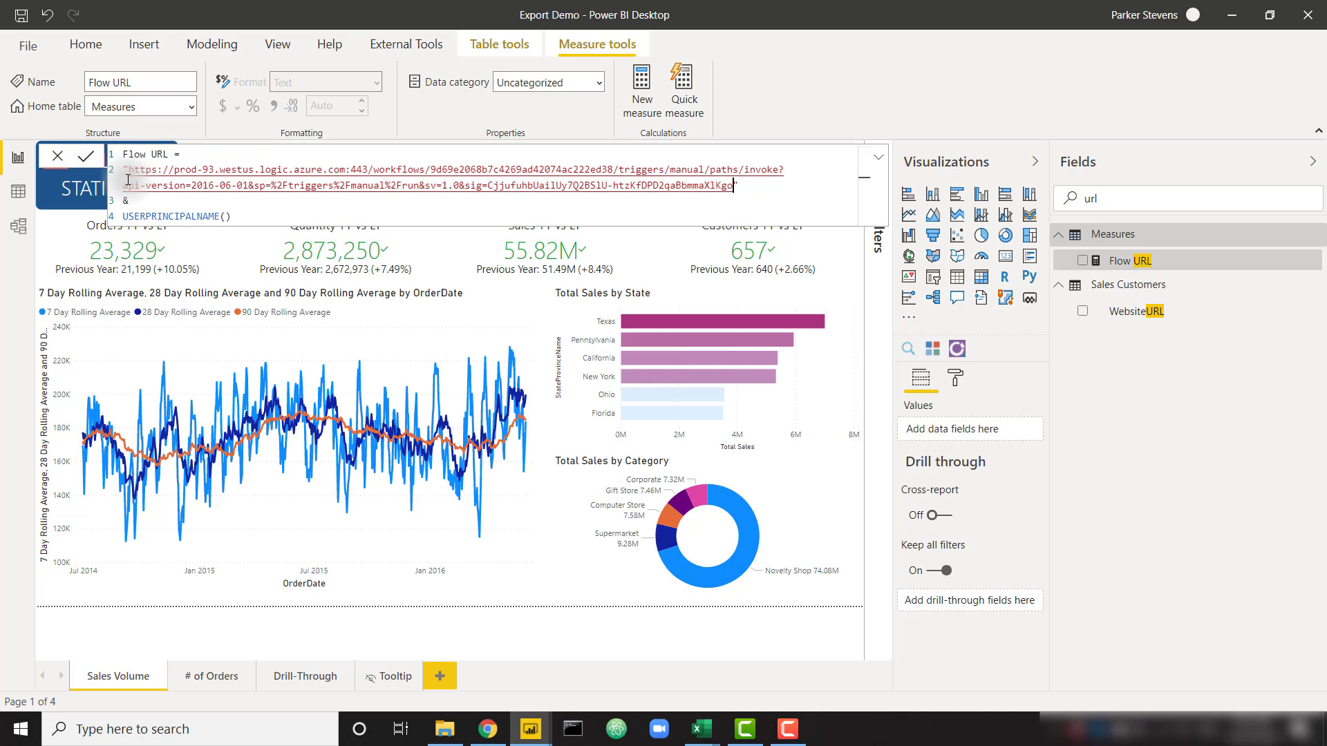
pyautogui.write('"')
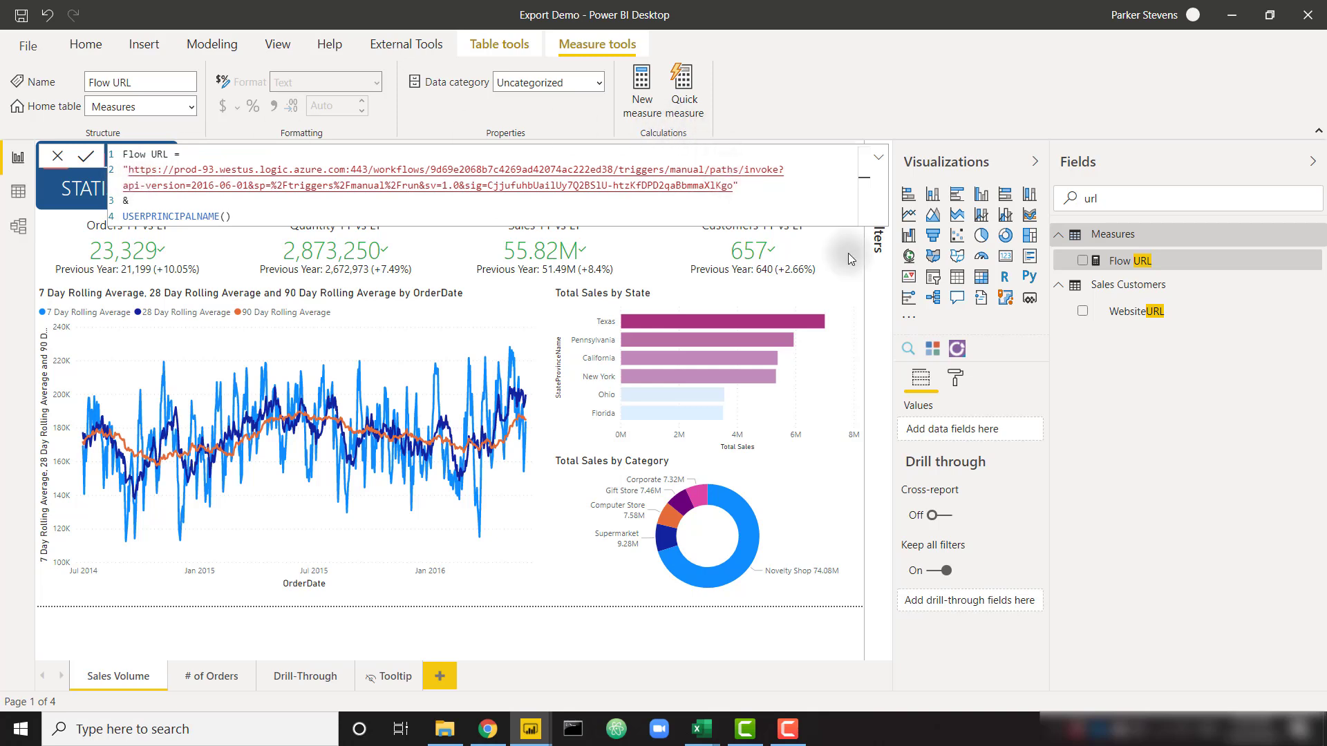
pyautogui.write('&users=')
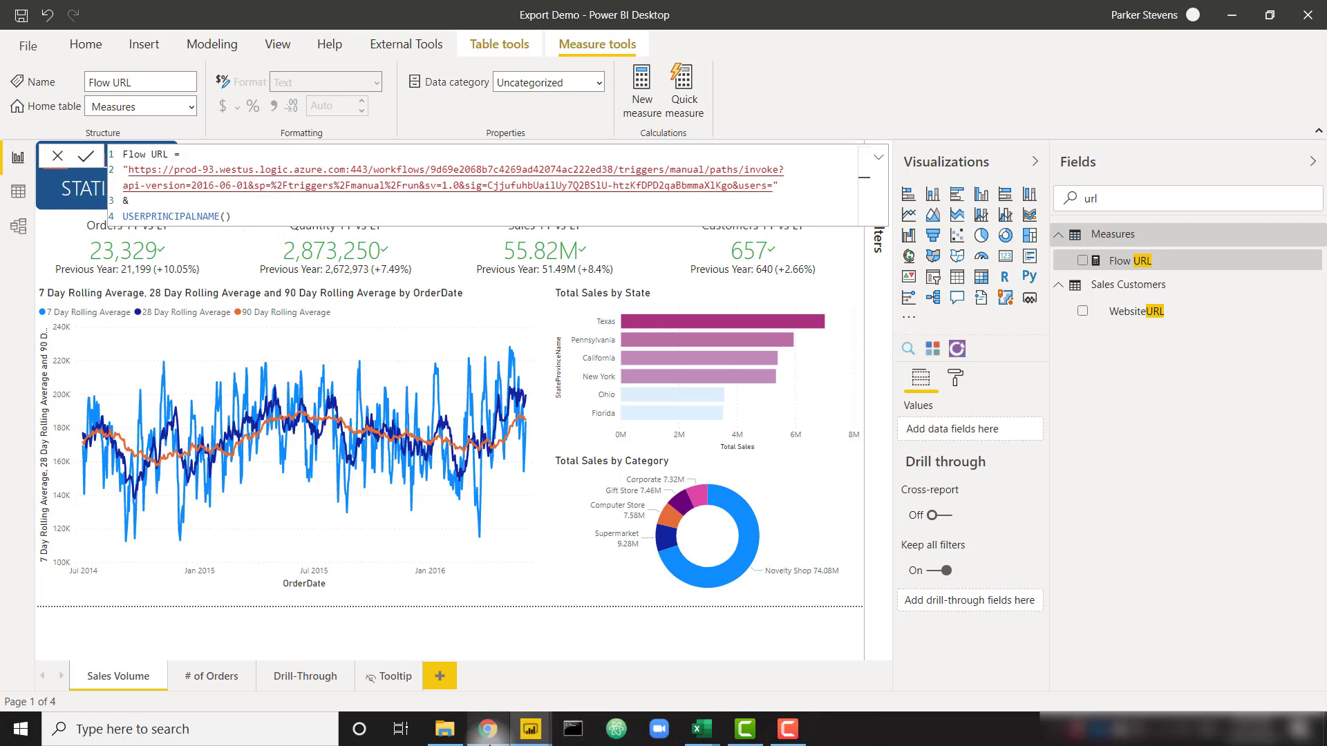
pyautogui.click(487, 729)
pyautogui.click(271, 8)
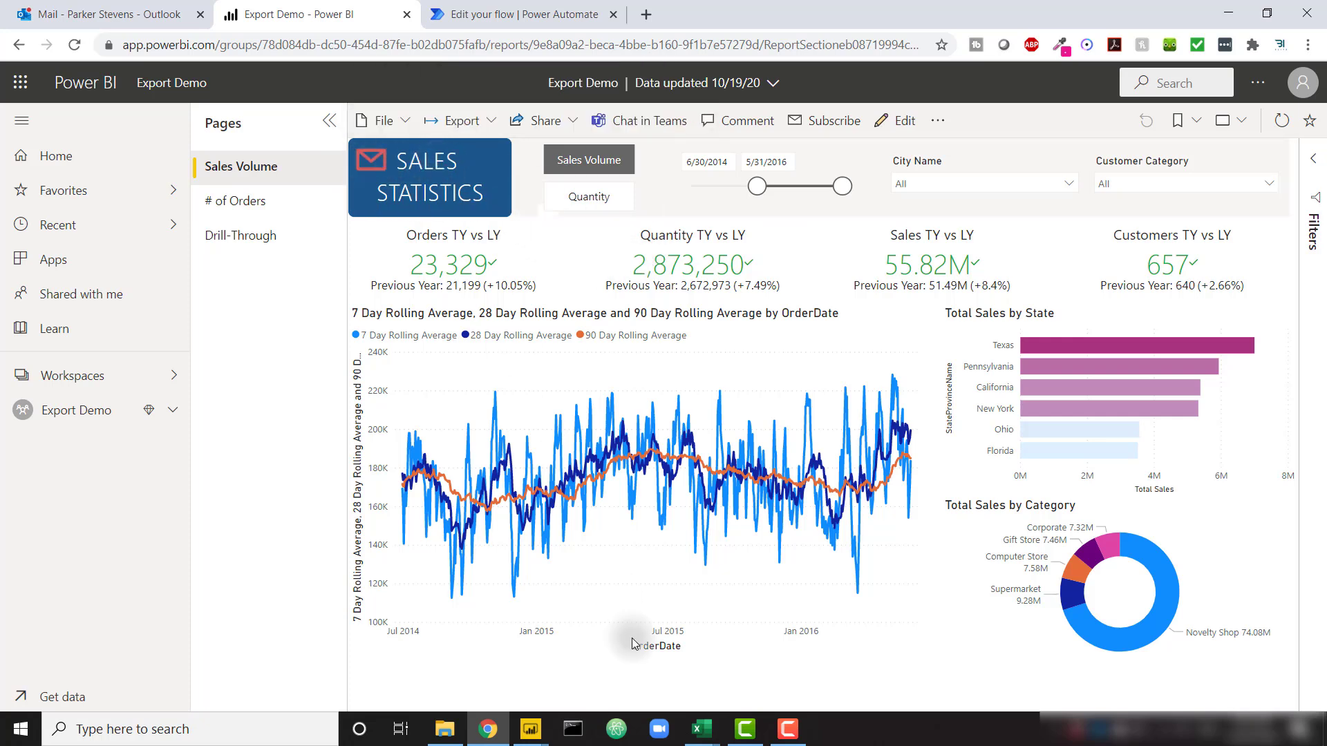
# Commit the measure in Power BI Desktop and close its formula bar
pyautogui.click(531, 729)
pyautogui.click(456, 659)
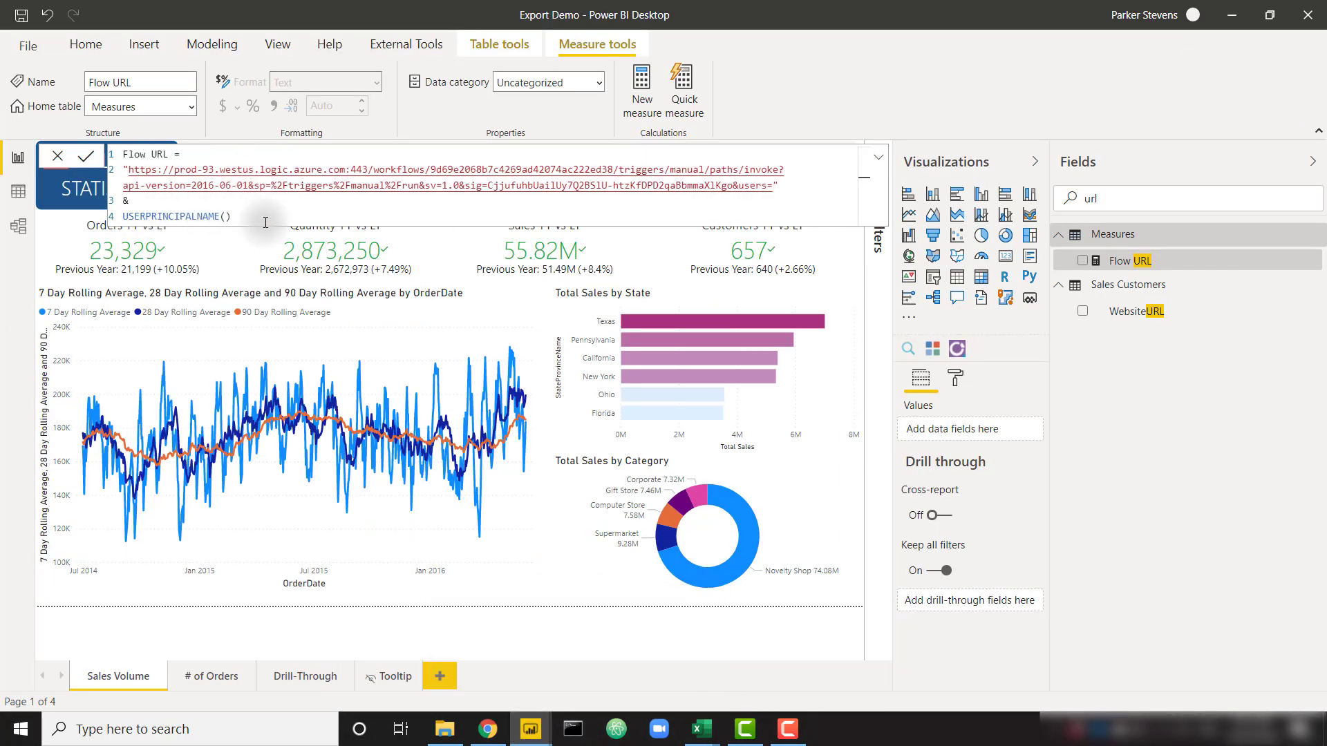
pyautogui.click(228, 239)
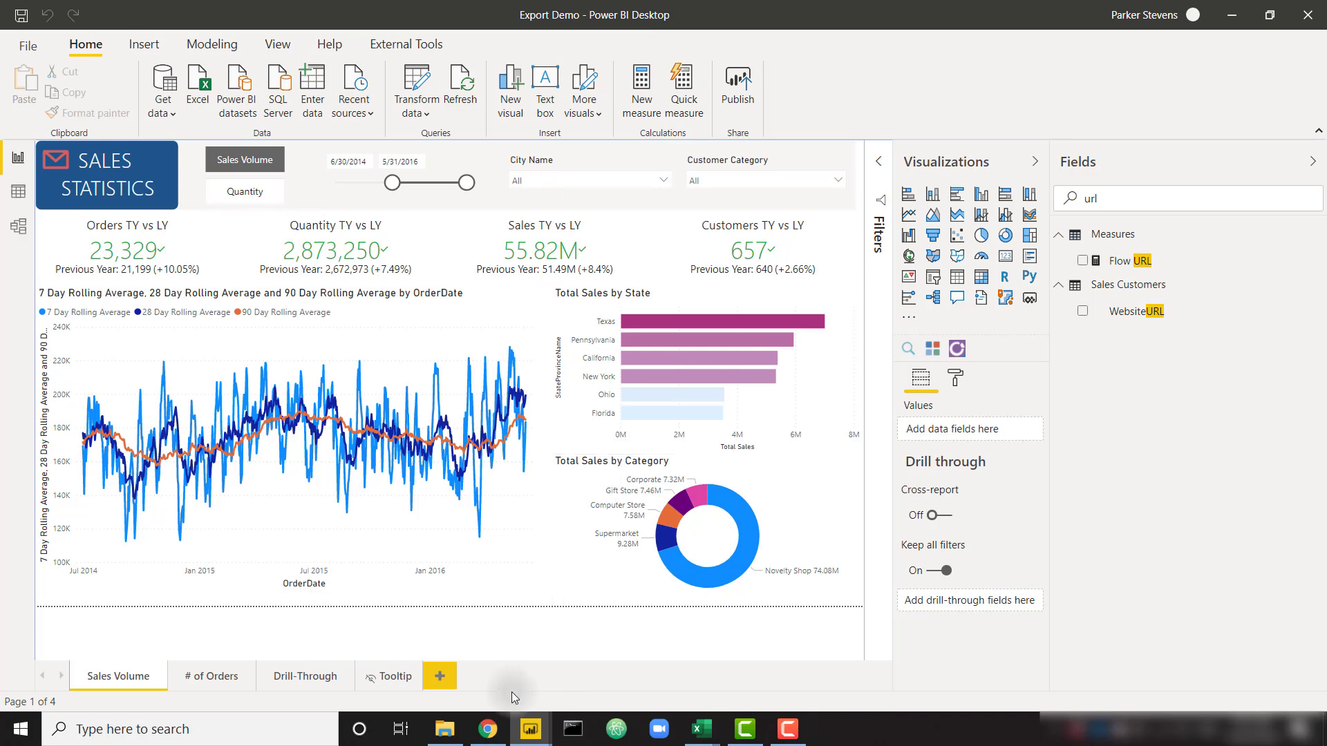
# Open the Export Demo File email with ReportExport.pptx in Outlook, then return to the Power BI report
pyautogui.click(487, 729)
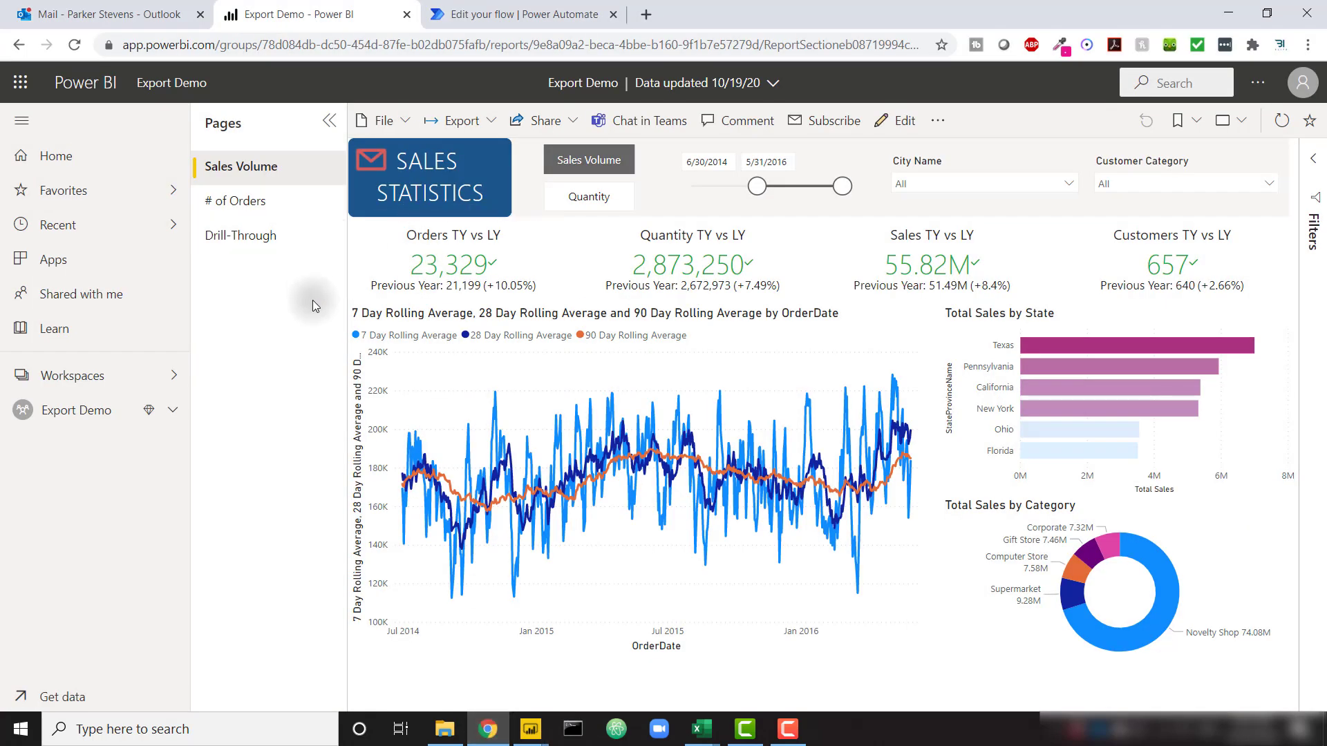
pyautogui.click(152, 5)
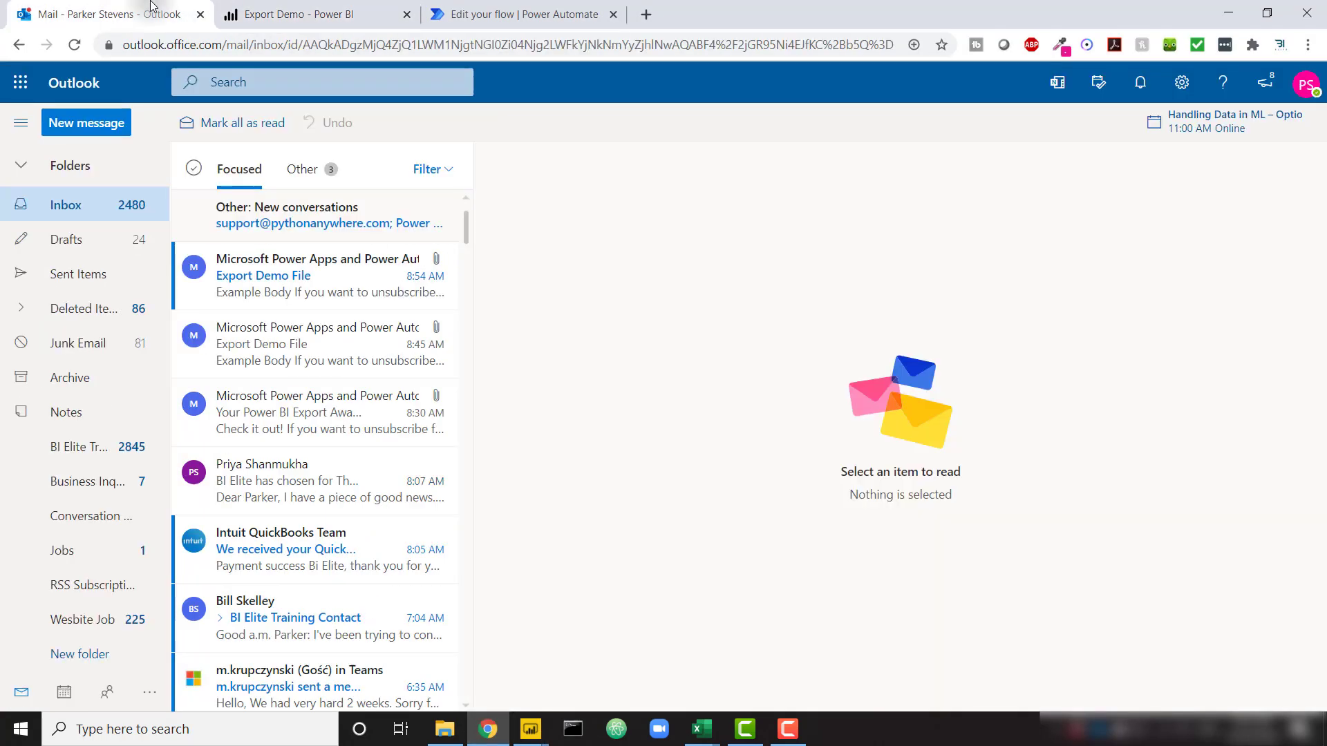
pyautogui.click(341, 297)
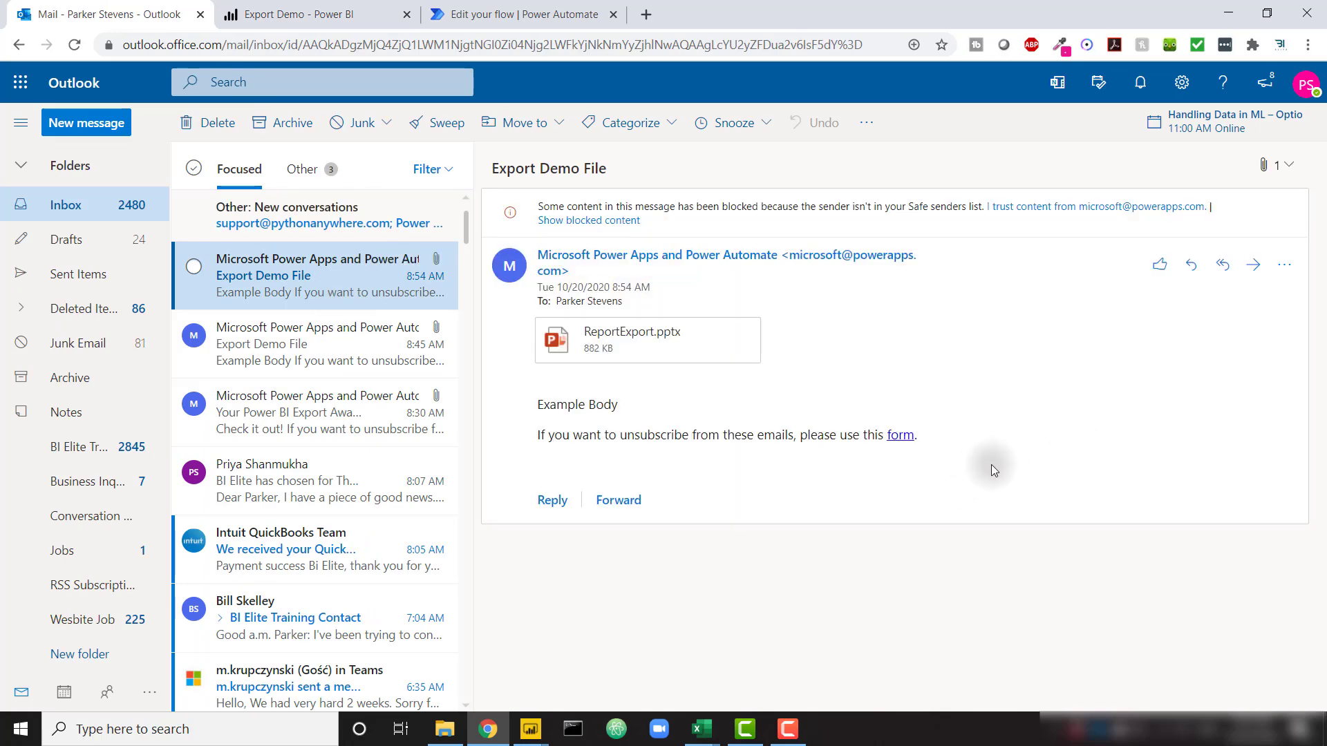
pyautogui.hotkey('ctrl', 'Tab')
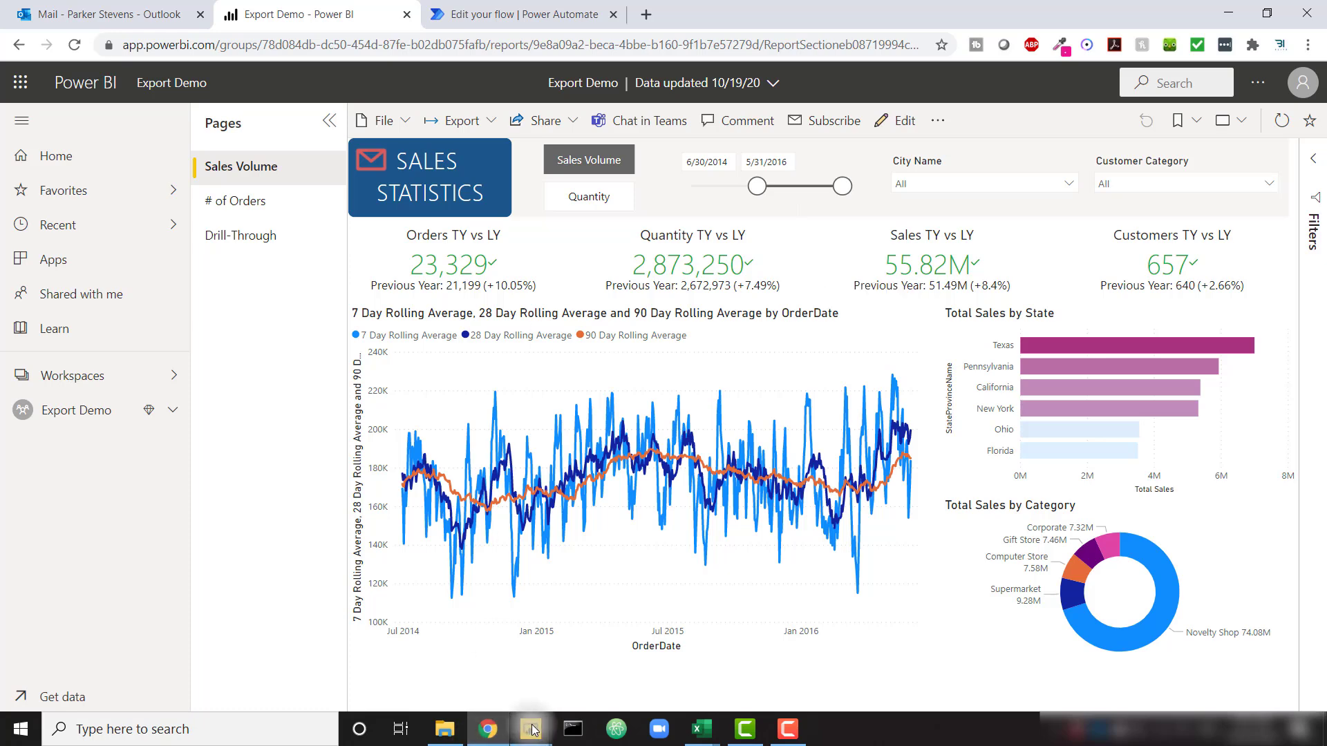
# In the Export Demo PBIX, view the full Flow URL and tick all three addresses in the Emails slicer
pyautogui.moveTo(530, 729)
pyautogui.click(583, 684)
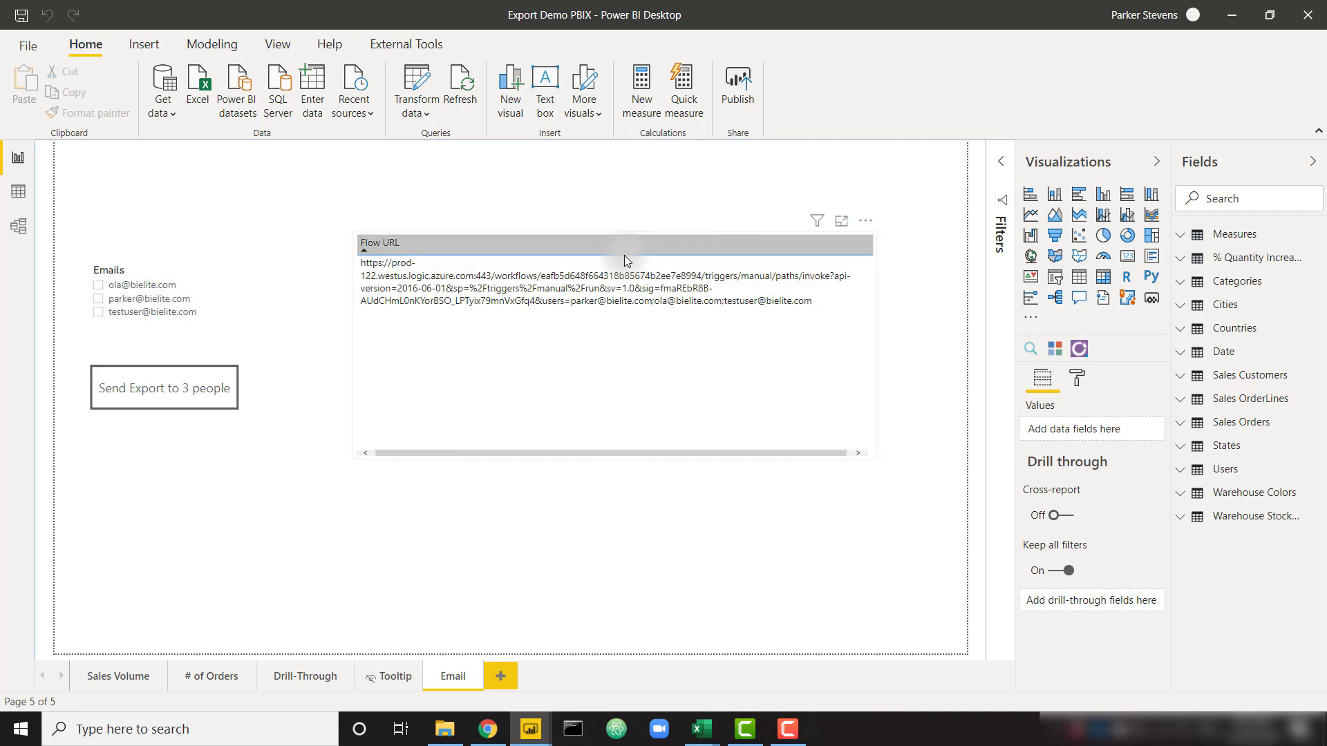
pyautogui.click(661, 308)
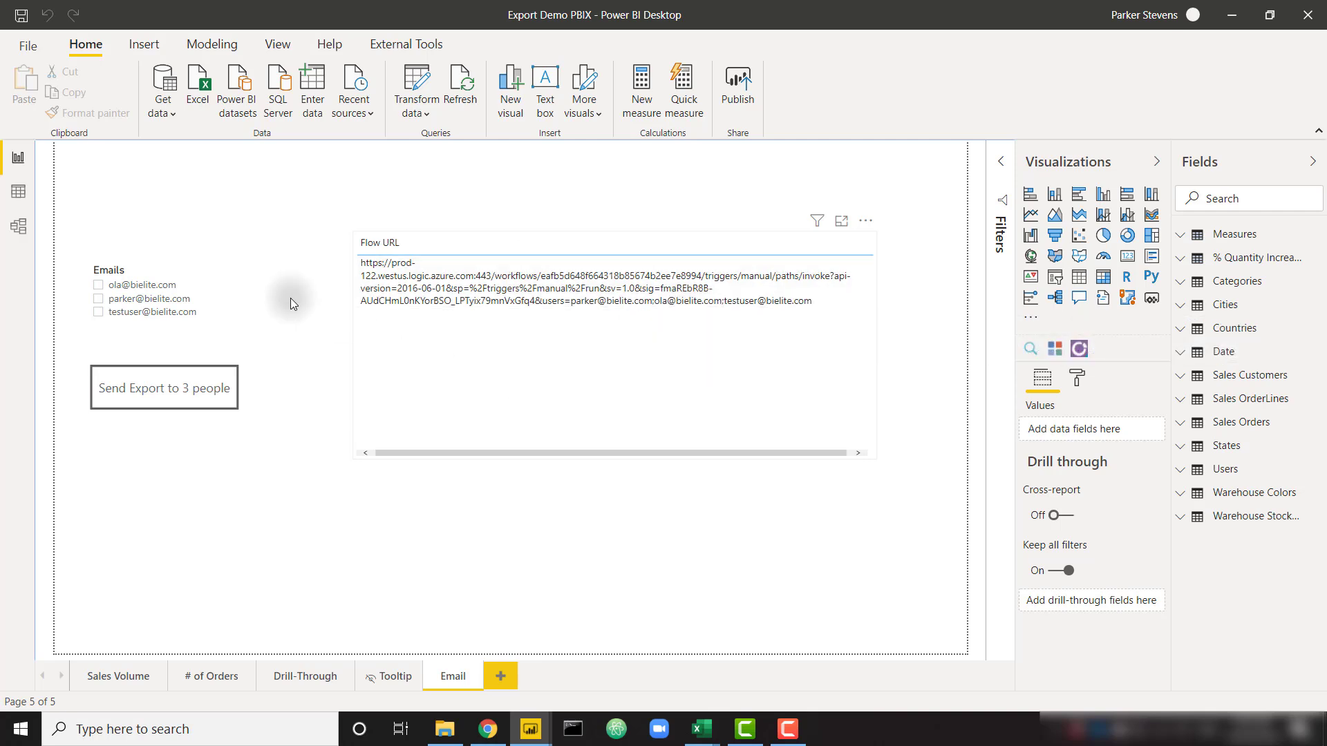
pyautogui.click(99, 299)
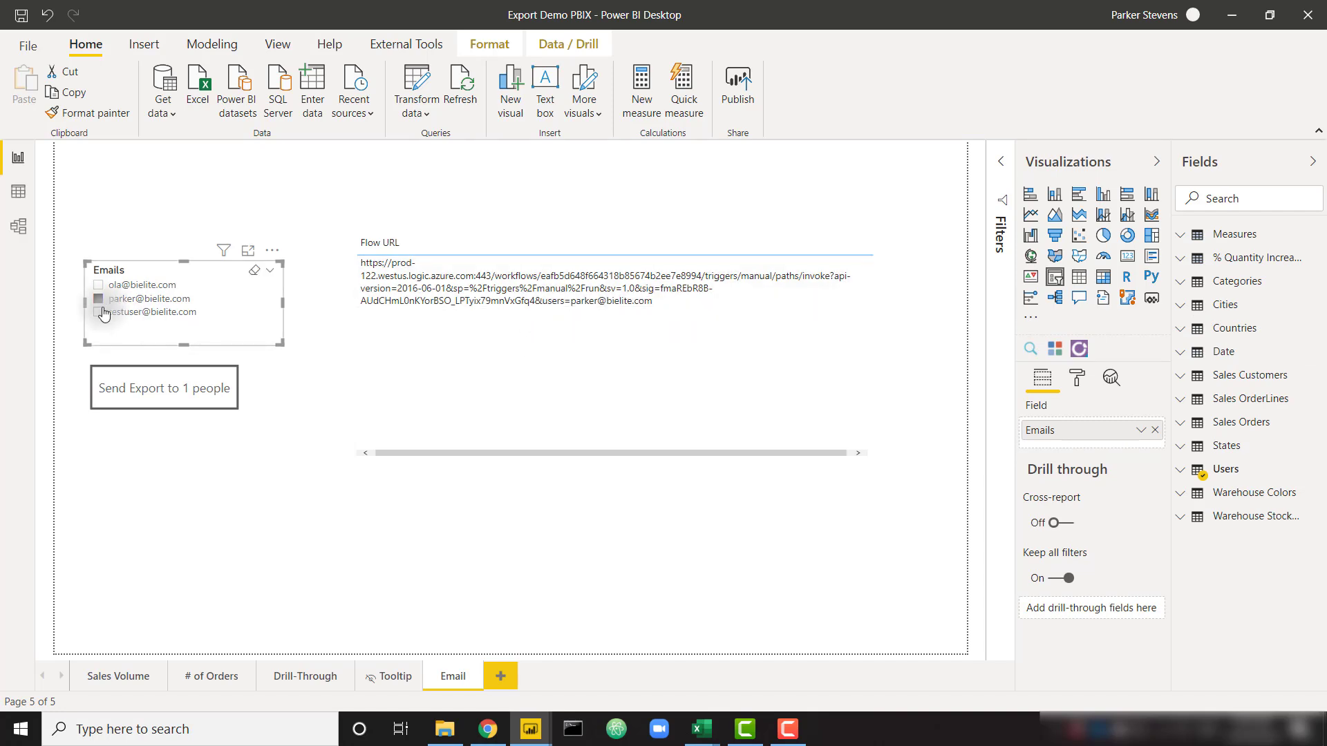
pyautogui.click(98, 286)
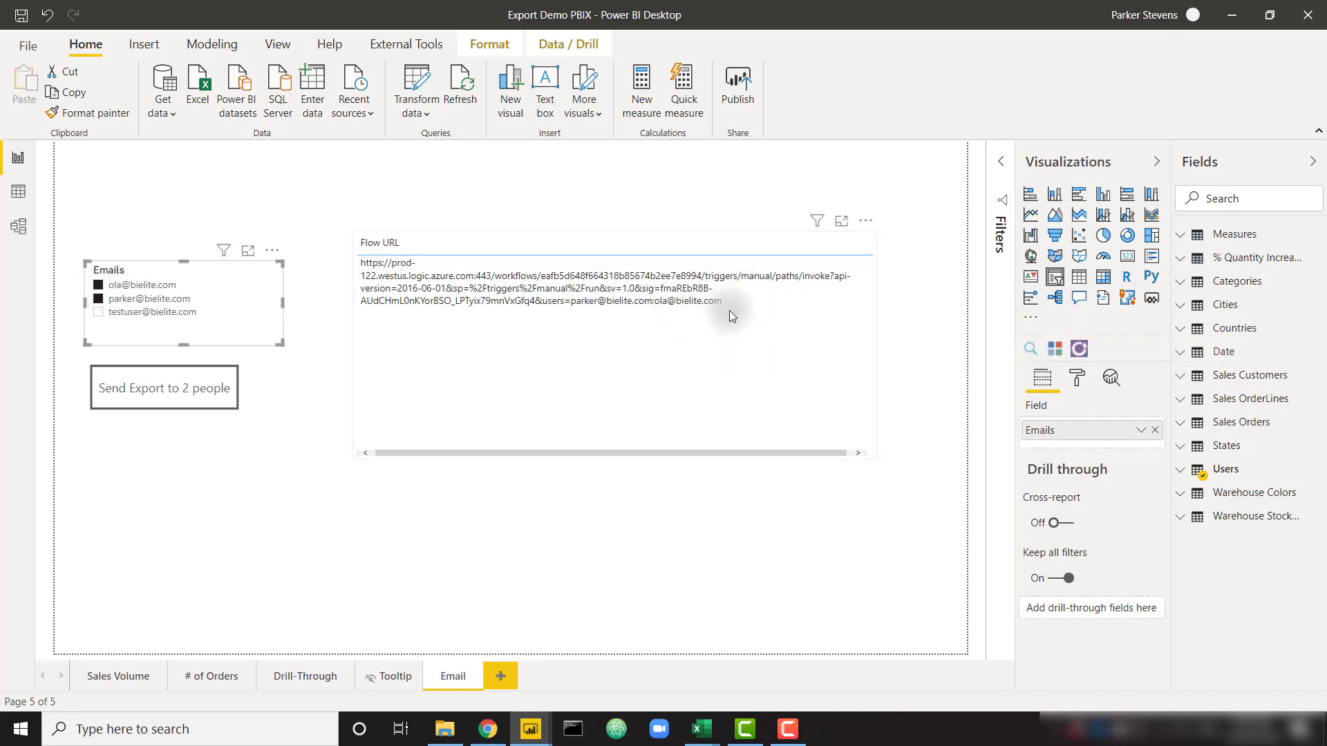
pyautogui.click(101, 314)
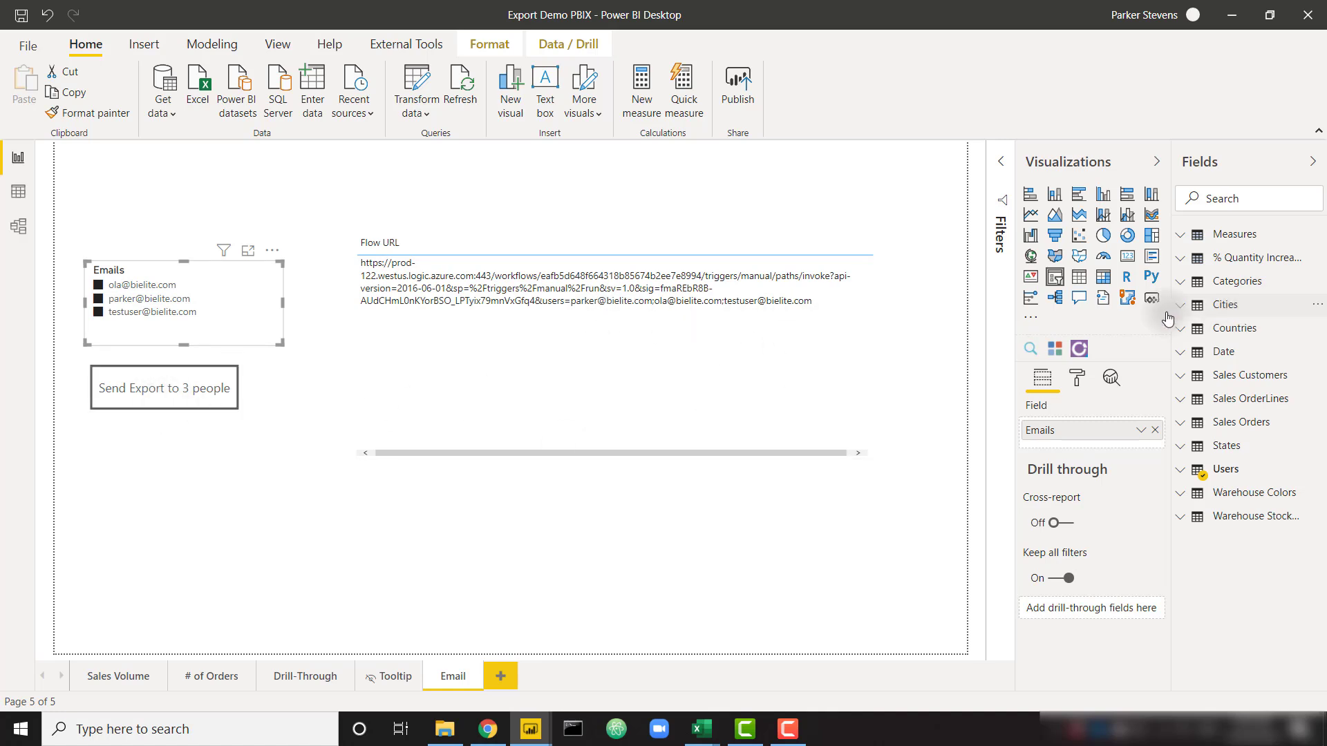
# Check the Flow URL measure's CONCATENATEX formula, then trigger 'Send Export to 3 people'
pyautogui.click(860, 359)
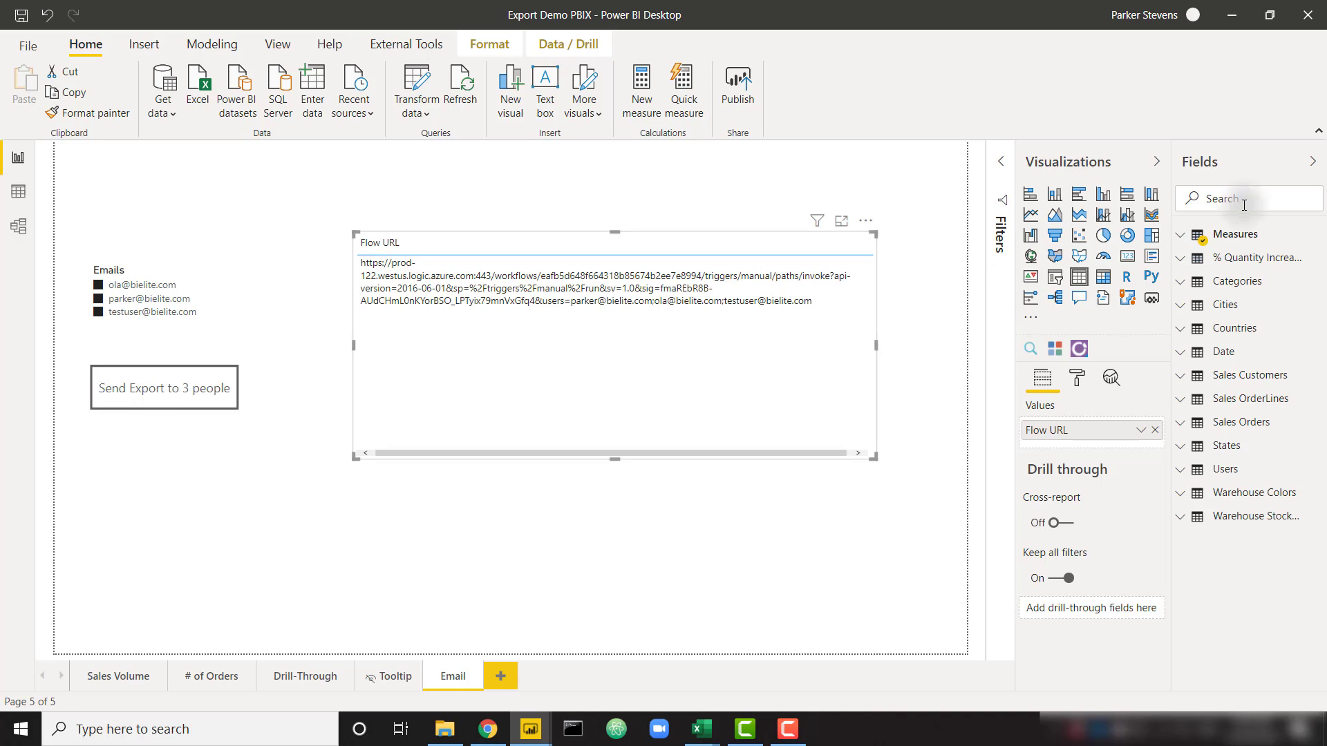
pyautogui.click(1178, 238)
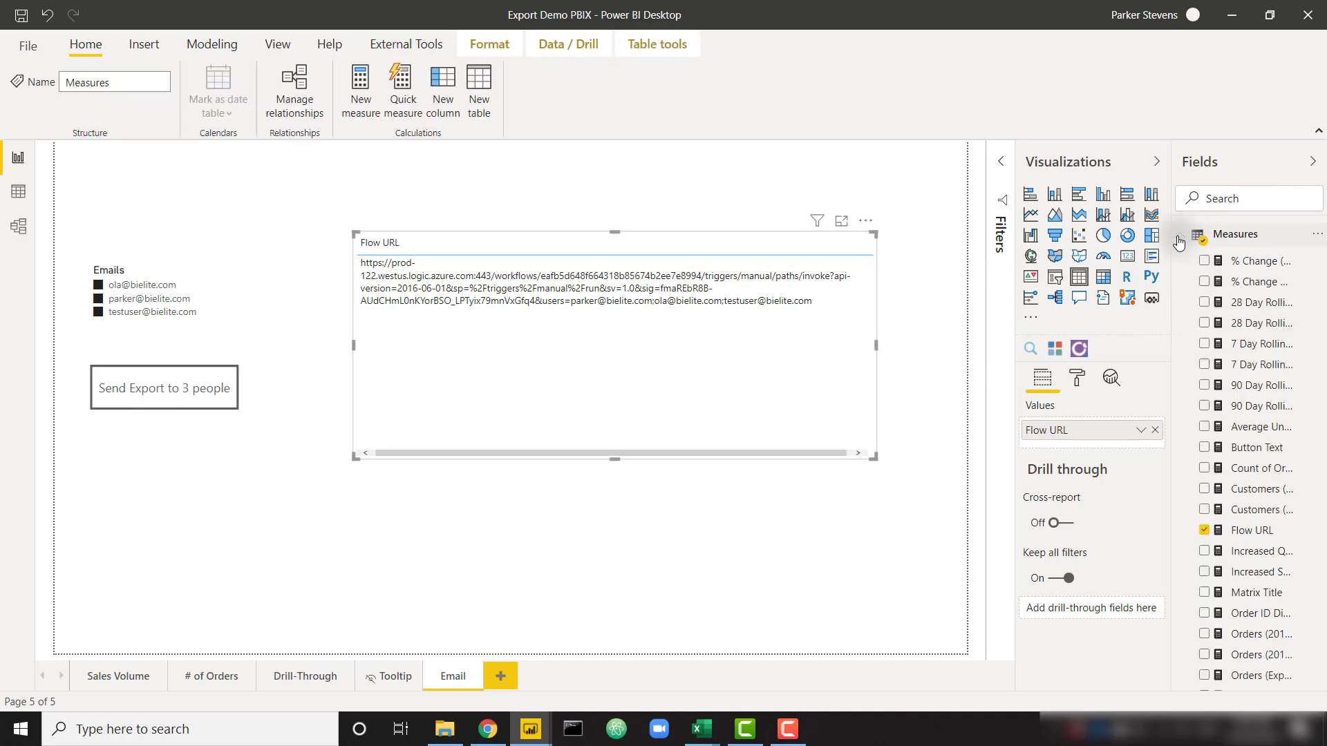
pyautogui.click(1236, 538)
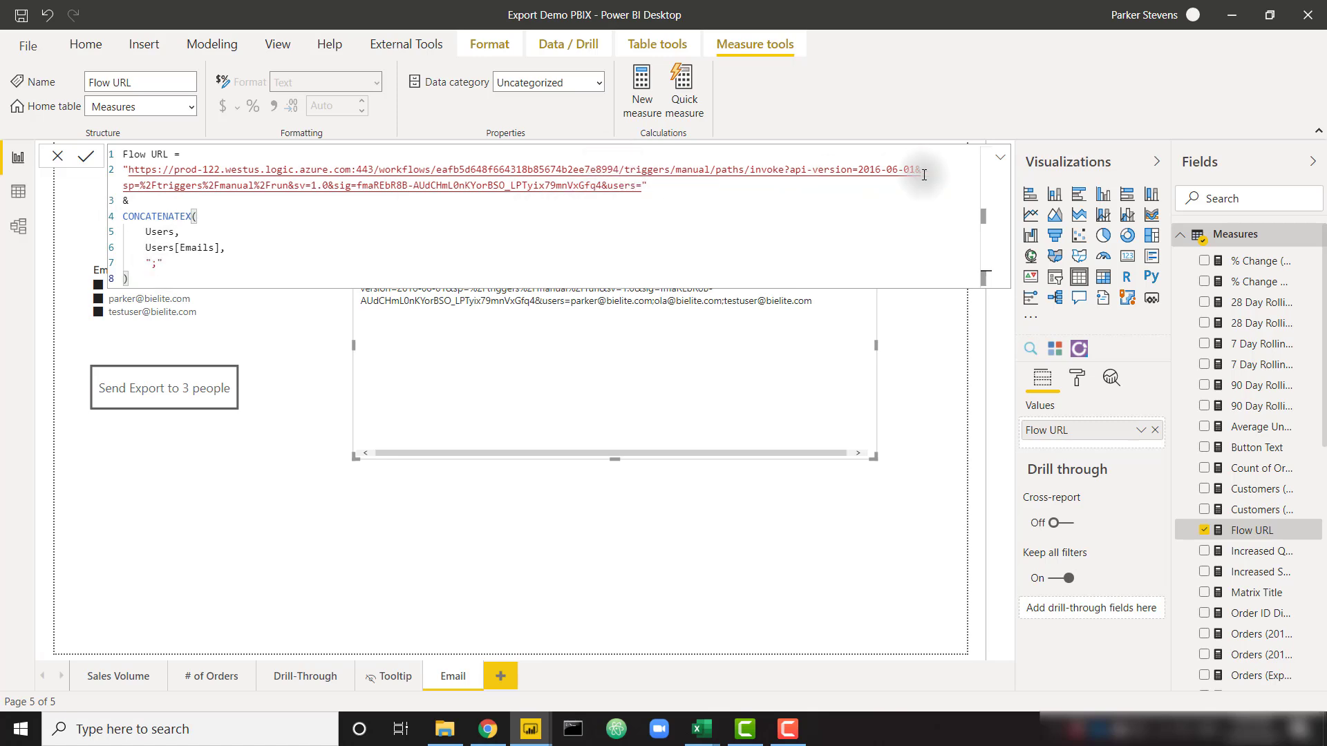
pyautogui.click(1001, 166)
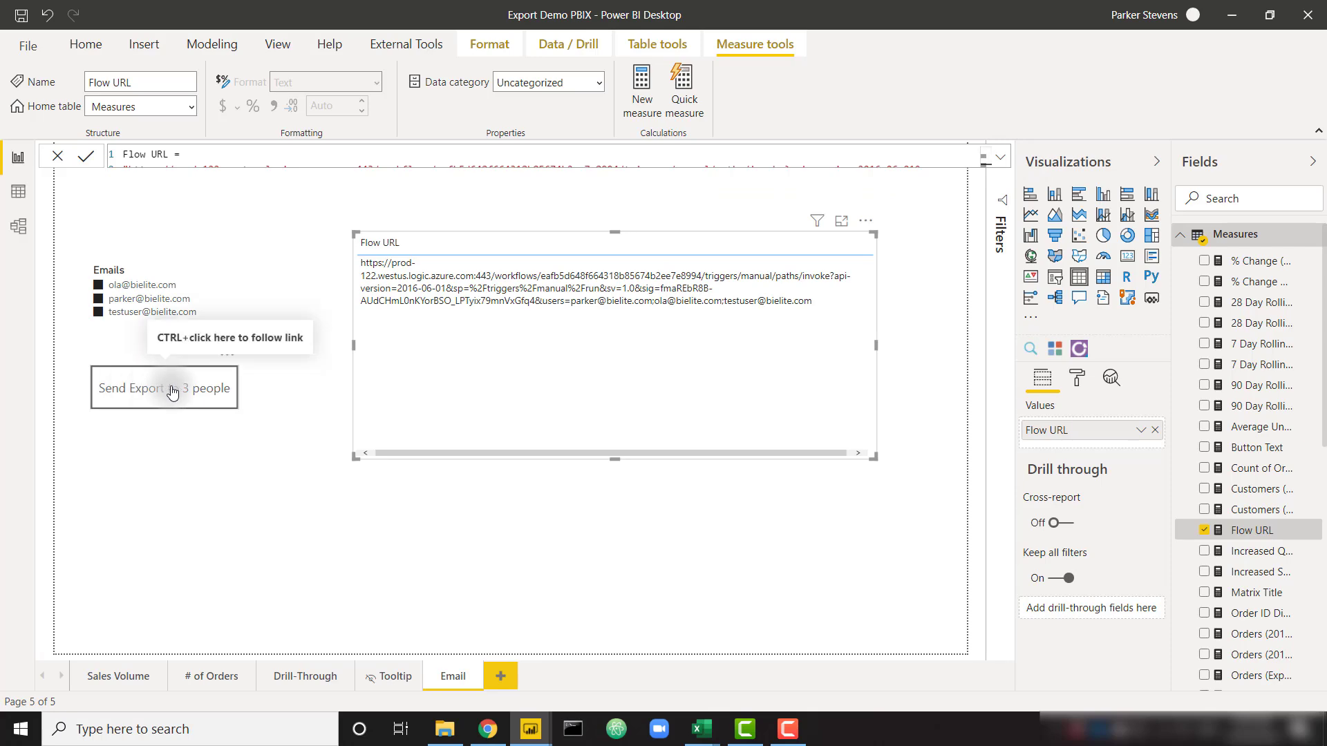
pyautogui.keyDown('ctrl'); pyautogui.click(173, 392); pyautogui.keyUp('ctrl')
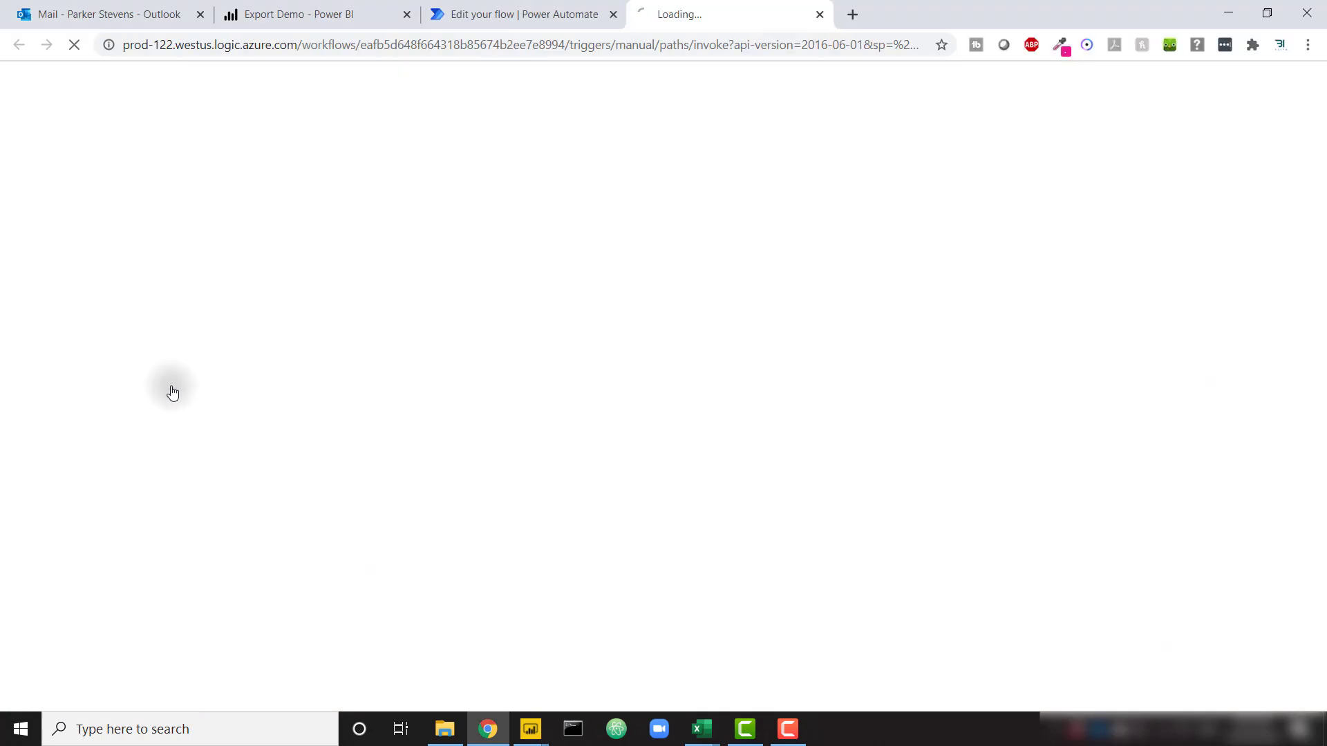
# Close the flow's loading page, confirm the ExportDemo.pdf email reached all three recipients, and return to the report
pyautogui.click(821, 15)
pyautogui.click(530, 729)
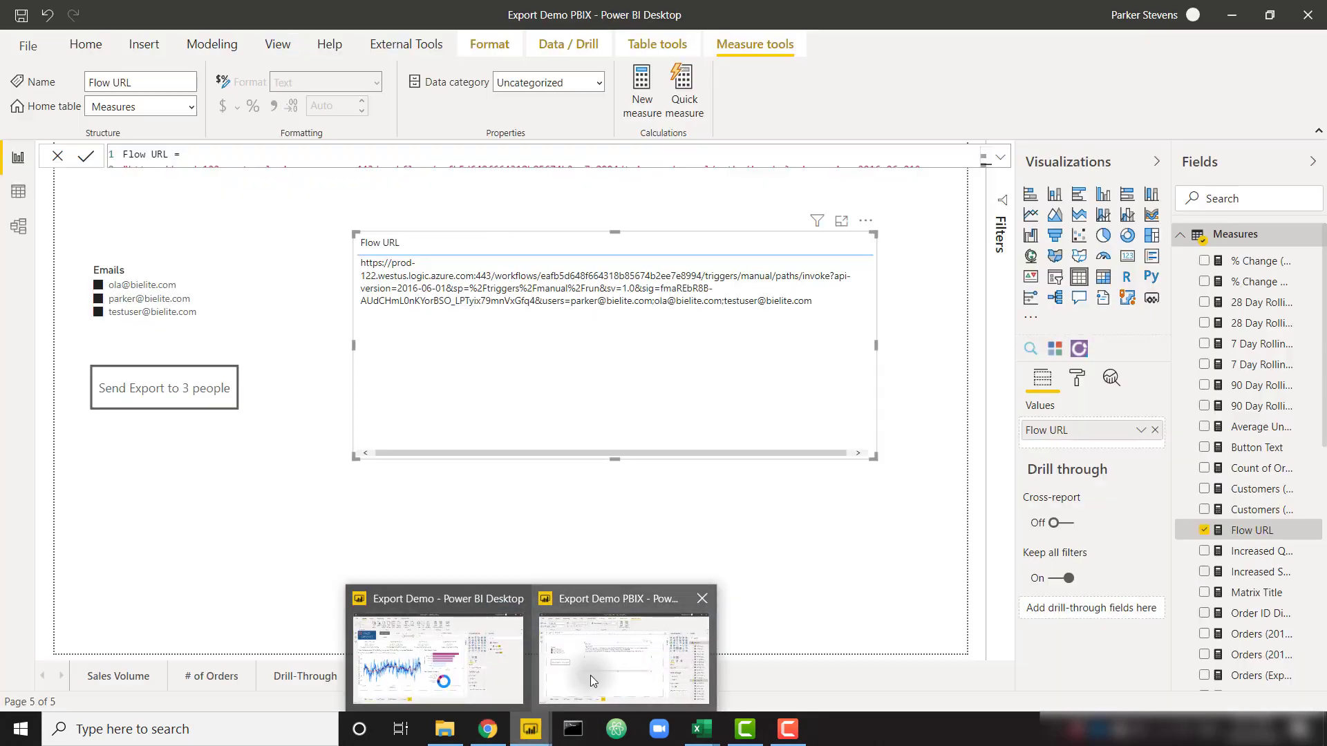
pyautogui.click(590, 674)
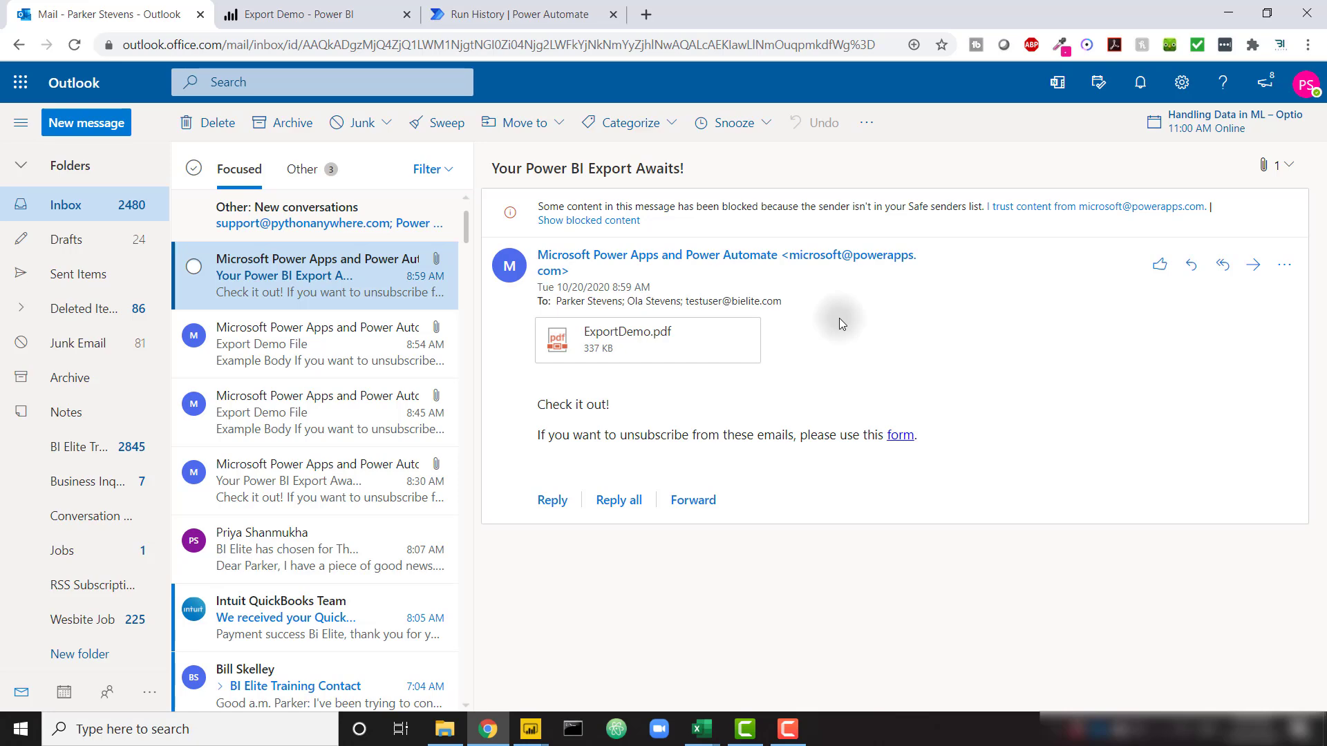
pyautogui.hotkey('ctrl', 'Tab')
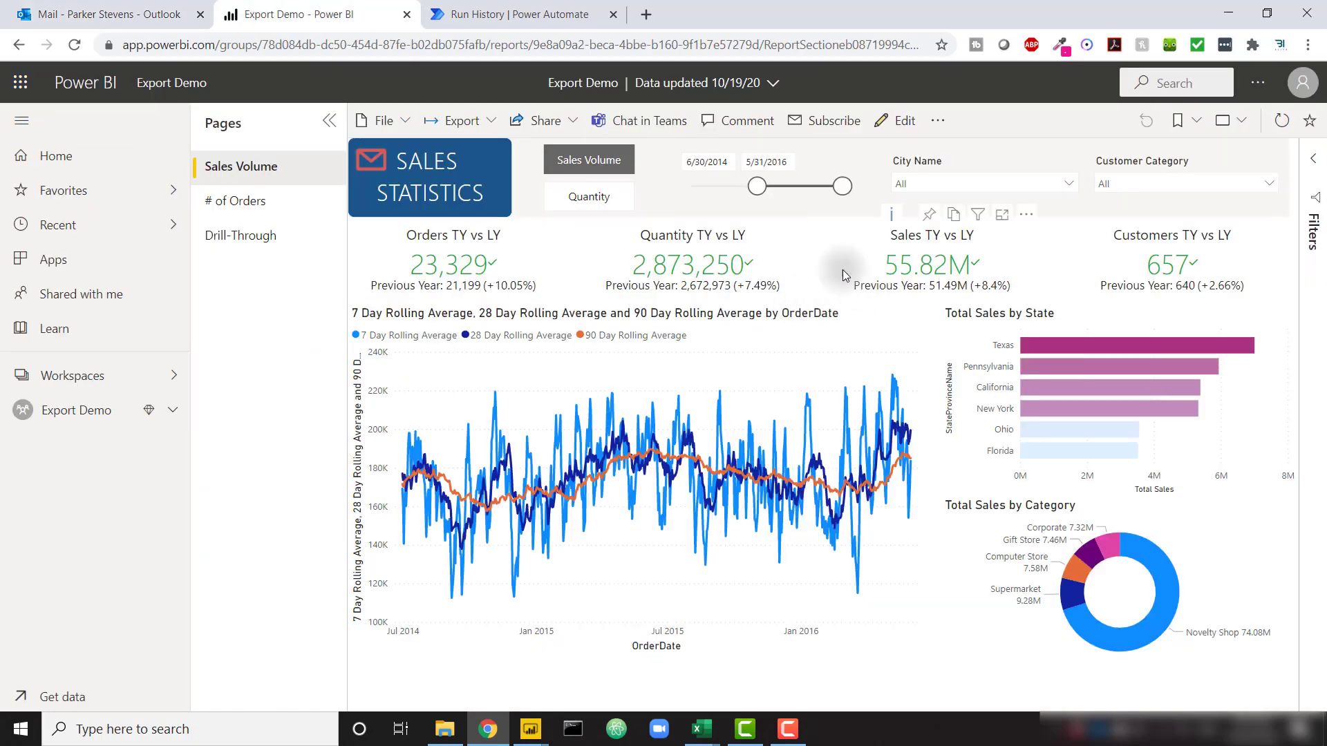